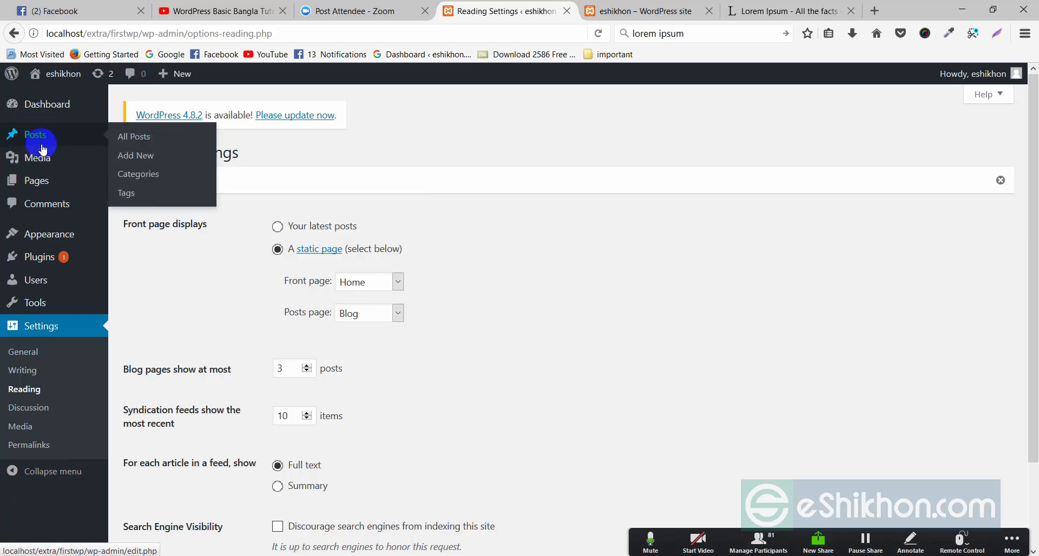
Switch to the live site and view its front page
click(52, 210)
click(633, 11)
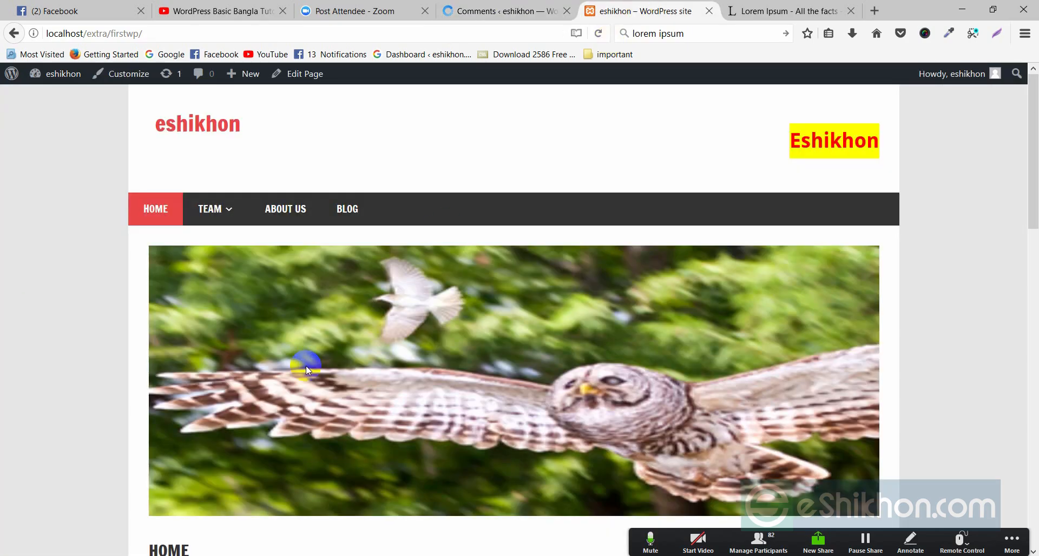
scroll(306, 366, down, 3)
scroll(306, 403, up, 3)
Go to the Blog page and open the 'What is Lorem Ipsum?' post
click(347, 208)
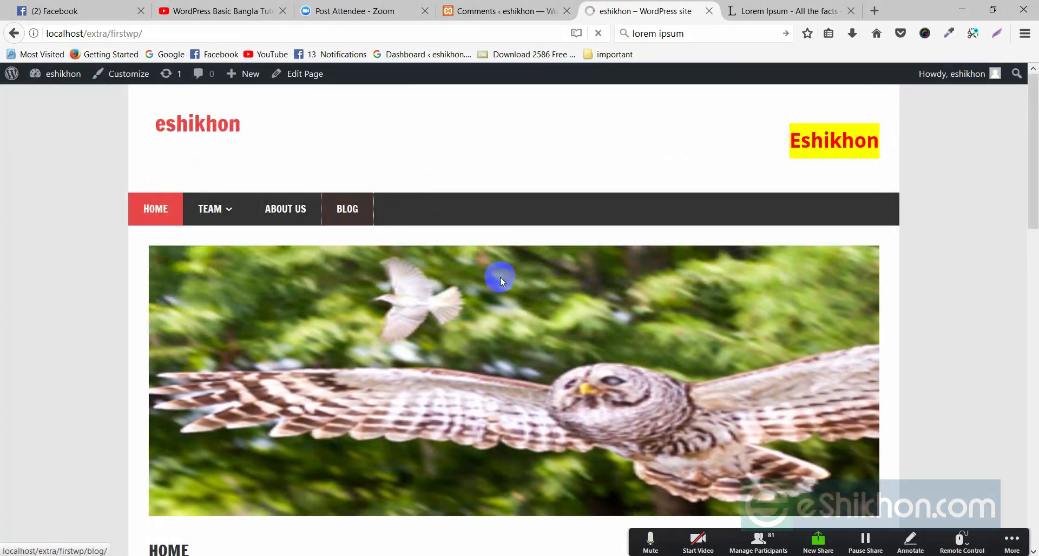
scroll(431, 332, down, 7)
click(238, 248)
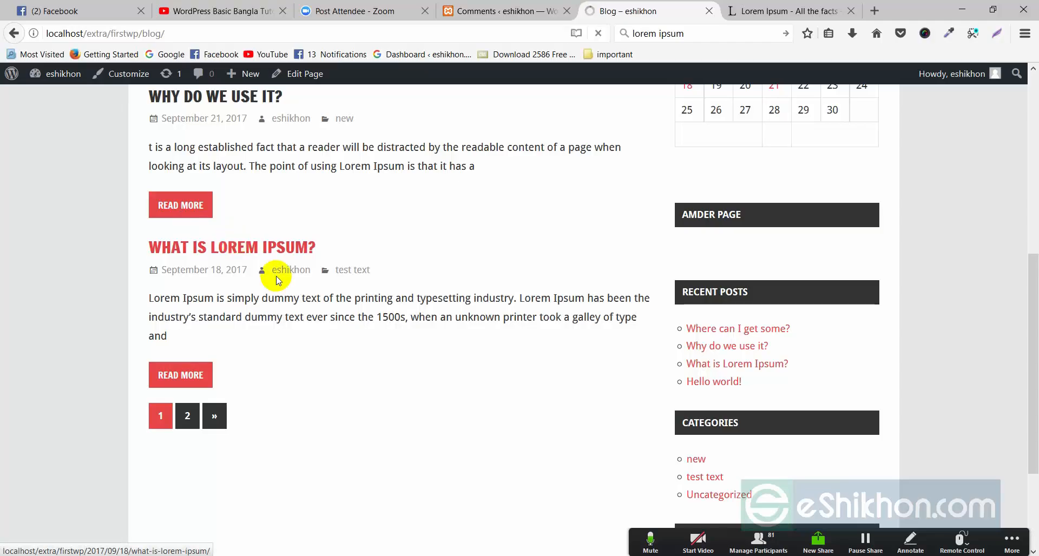
scroll(292, 294, down, 5)
Post the comment 'hi,good post' on the post and check the published comment
click(192, 326)
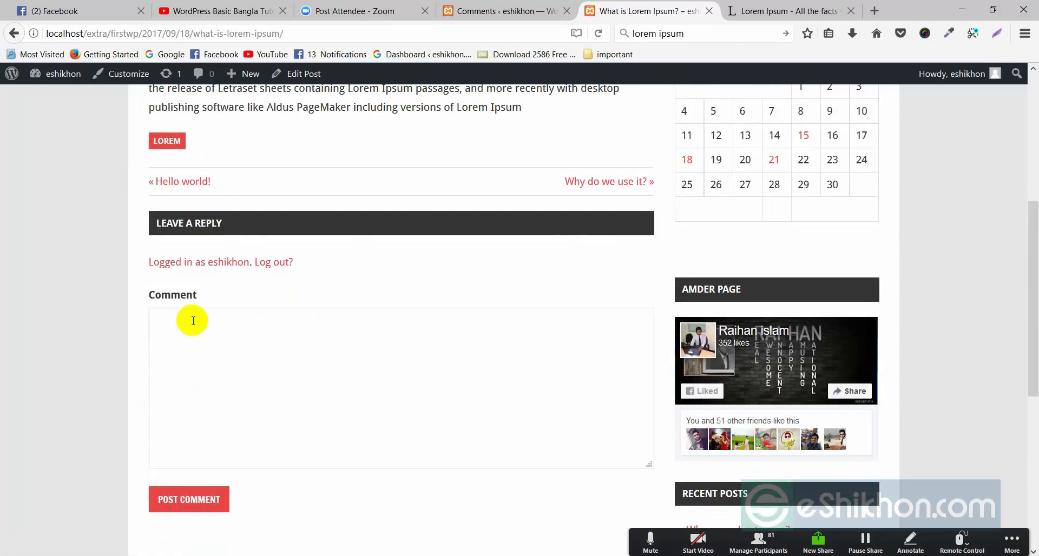
text(hi )
text(good post)
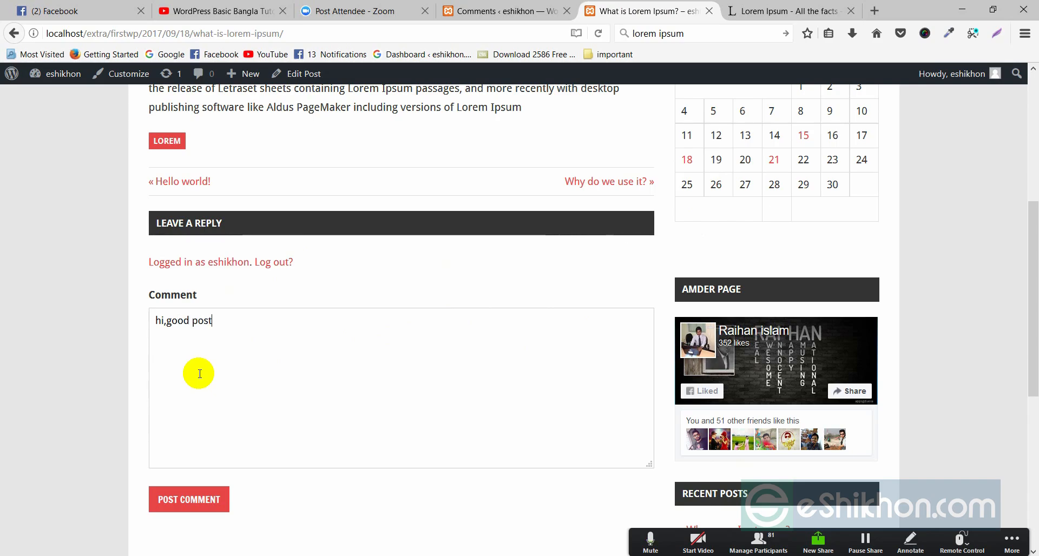
click(196, 500)
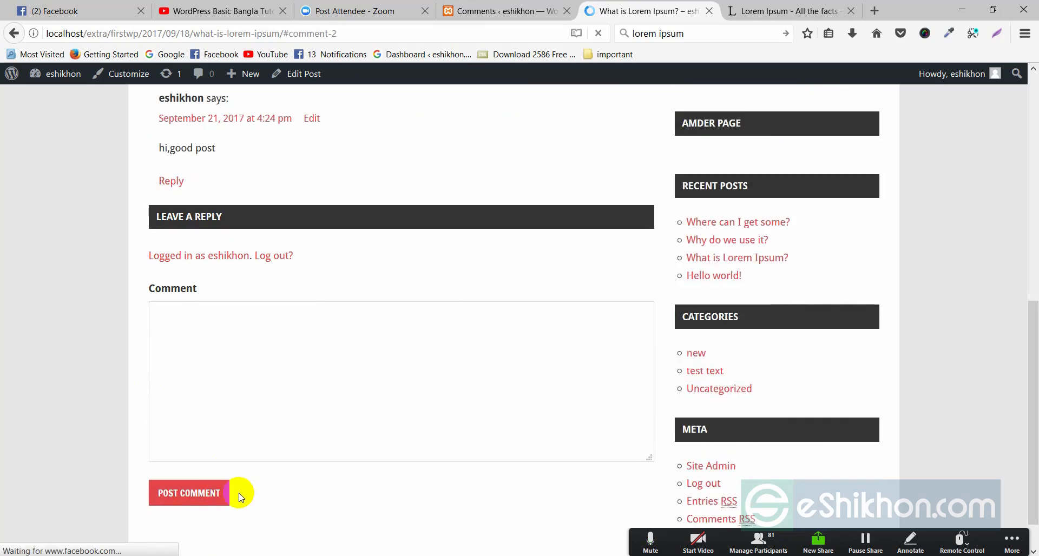
drag(163, 148, 220, 162)
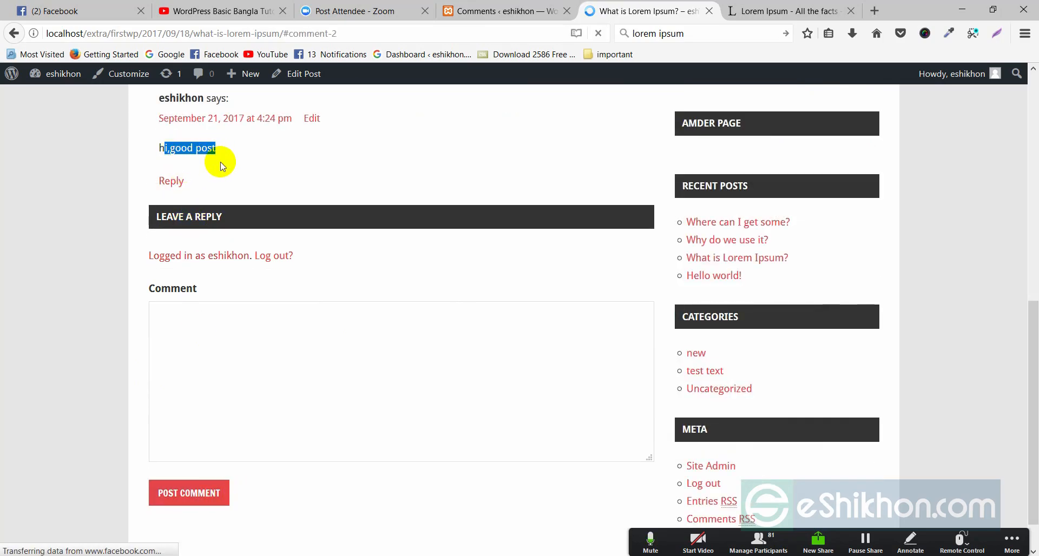
scroll(220, 162, up, 3)
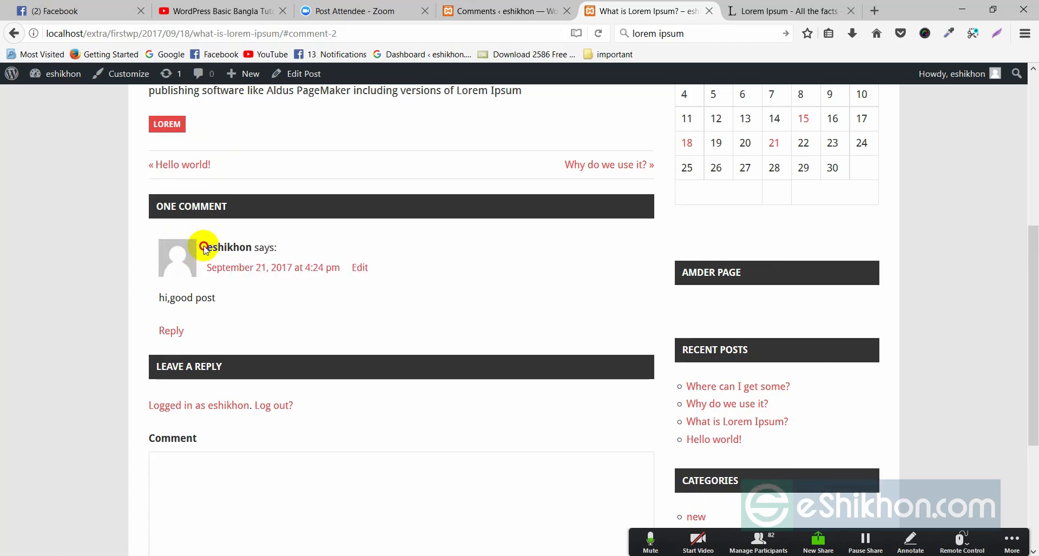
drag(208, 242, 246, 244)
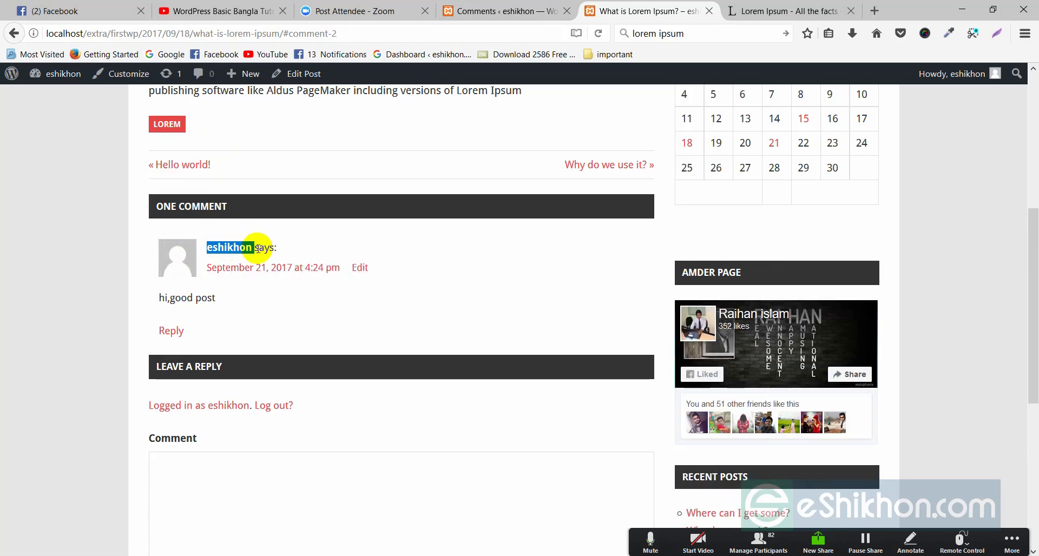
click(241, 248)
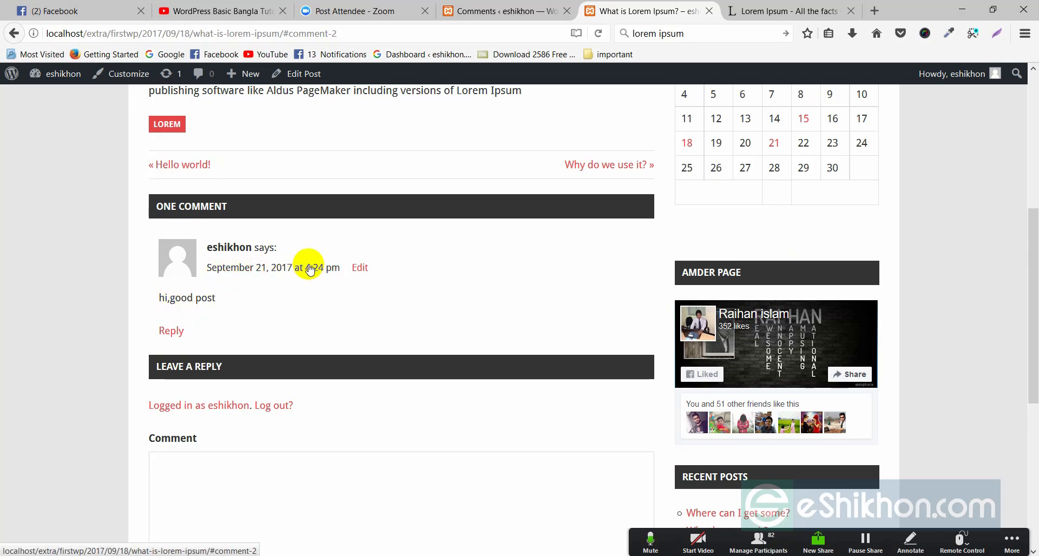
Open the admin Comments list showing the new 'hi,good post' comment
scroll(415, 371, up, 4)
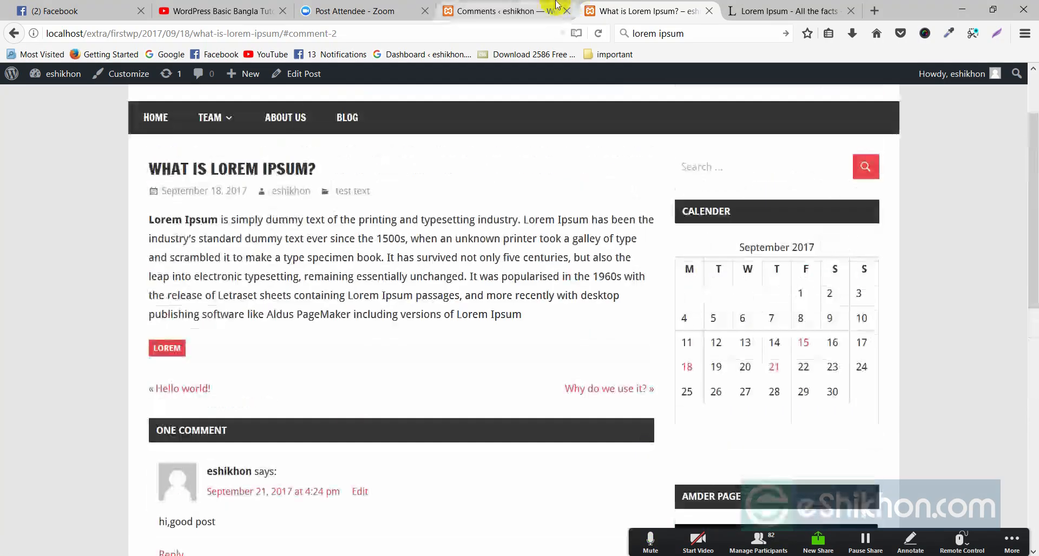
click(556, 4)
click(53, 206)
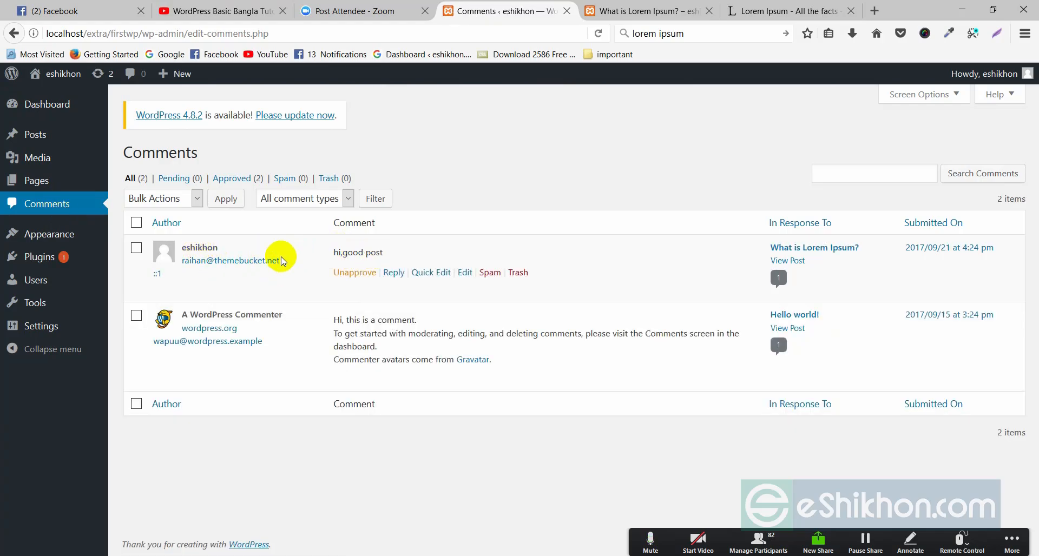
mouse_move(447, 261)
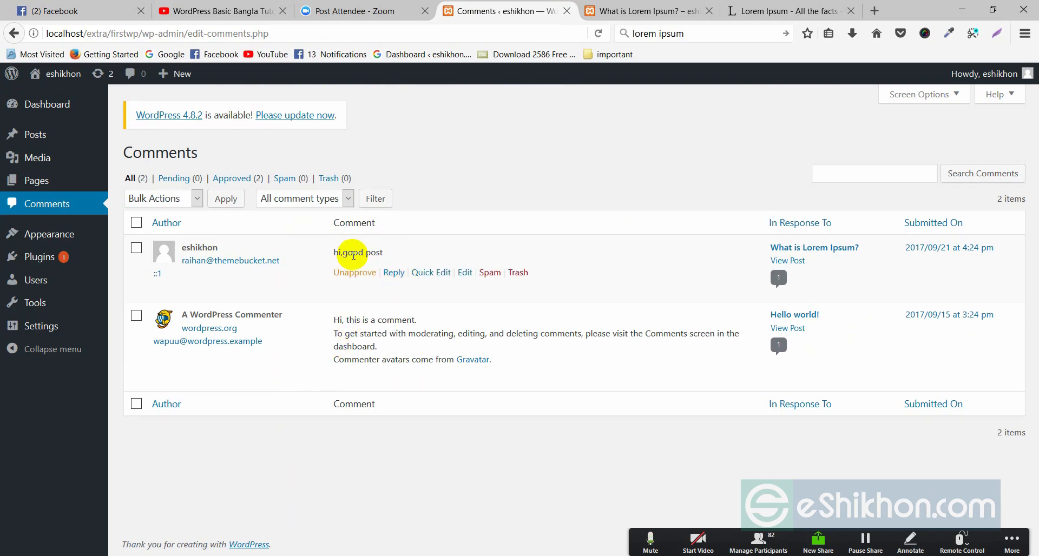
Compare the comment on the post page with the admin comments list
key(ctrl+Tab)
scroll(225, 332, down, 4)
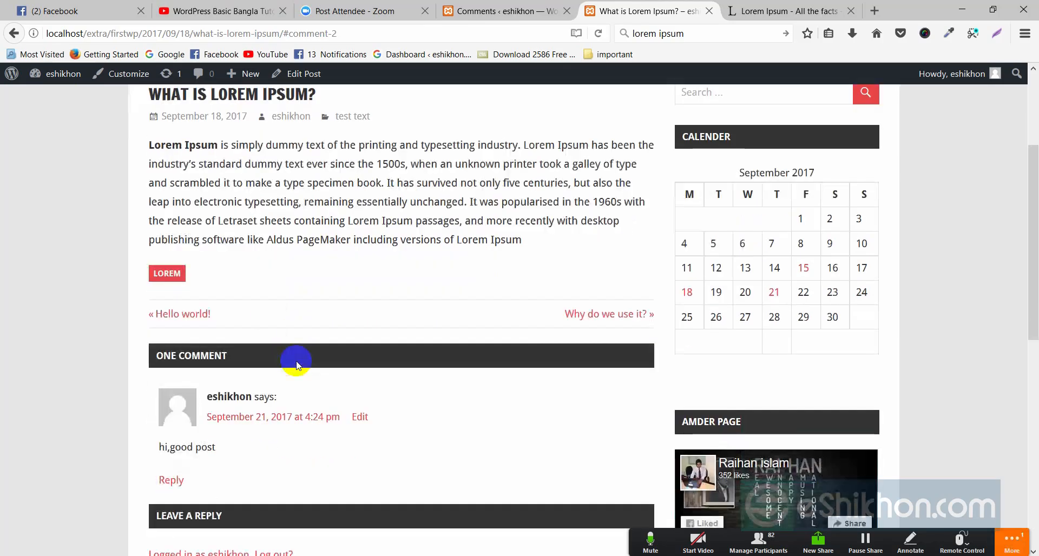
scroll(271, 233, up, 2)
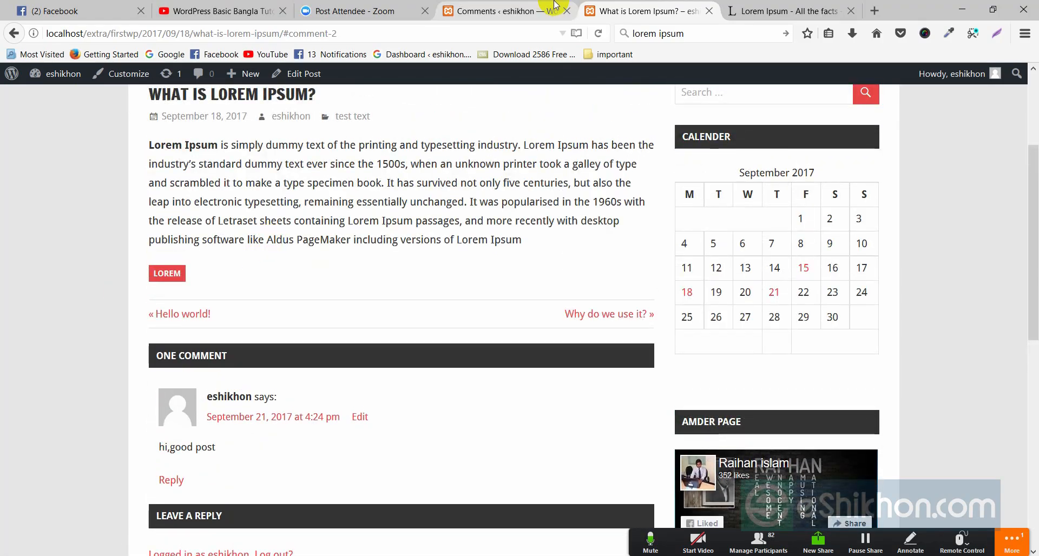
click(541, 11)
mouse_move(342, 254)
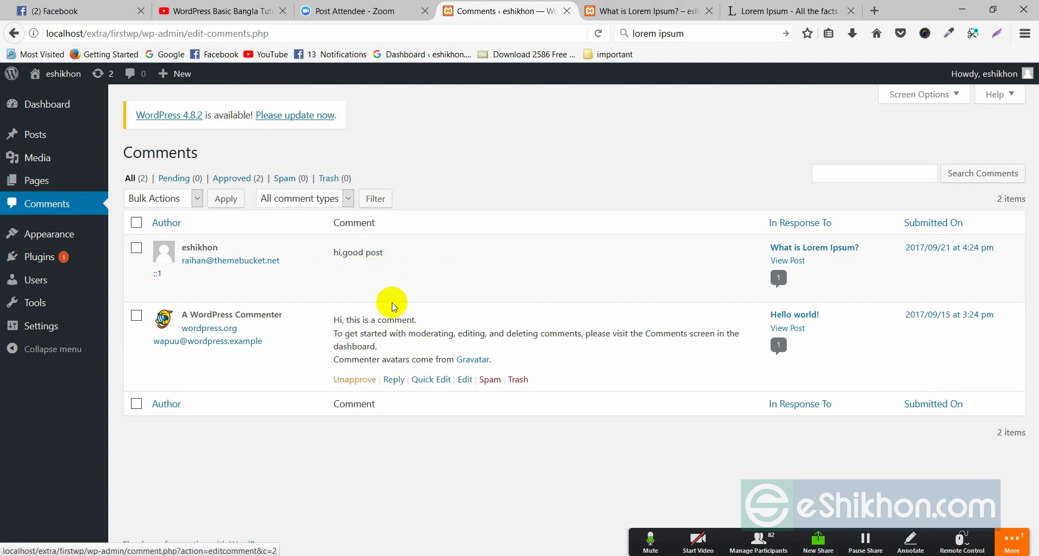
click(646, 10)
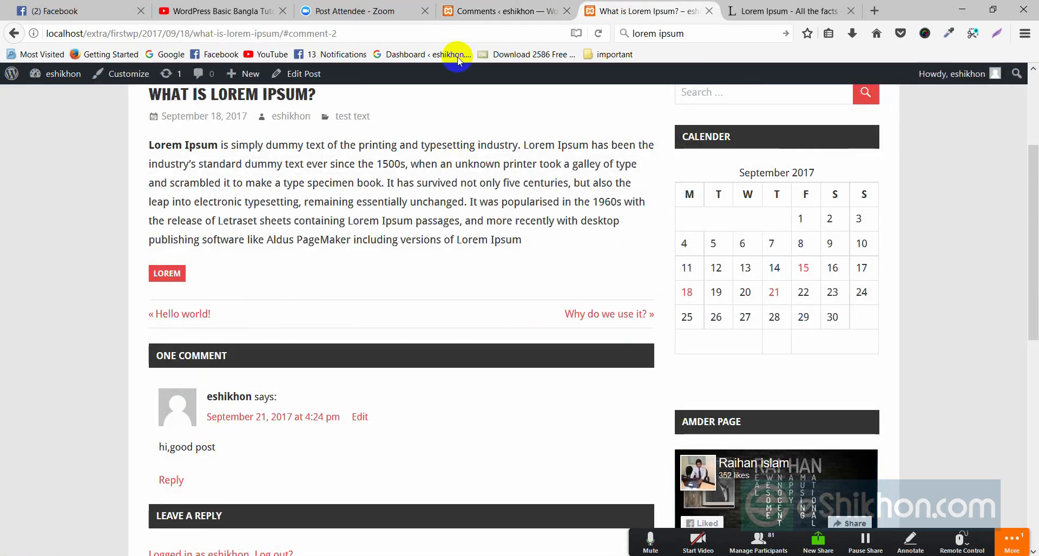
Review the new comment's row in the admin Comments list, highlighting its text
click(460, 10)
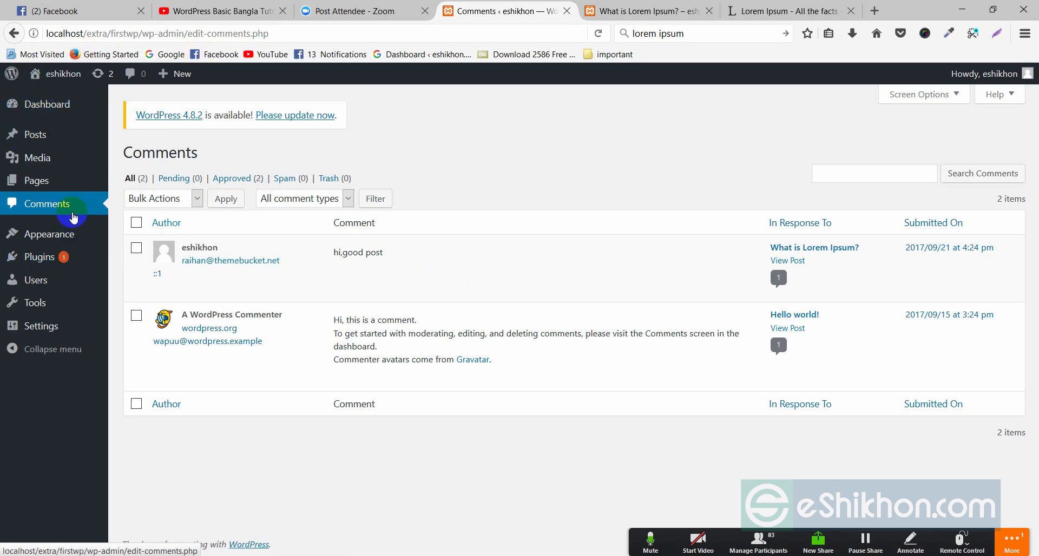
mouse_move(399, 274)
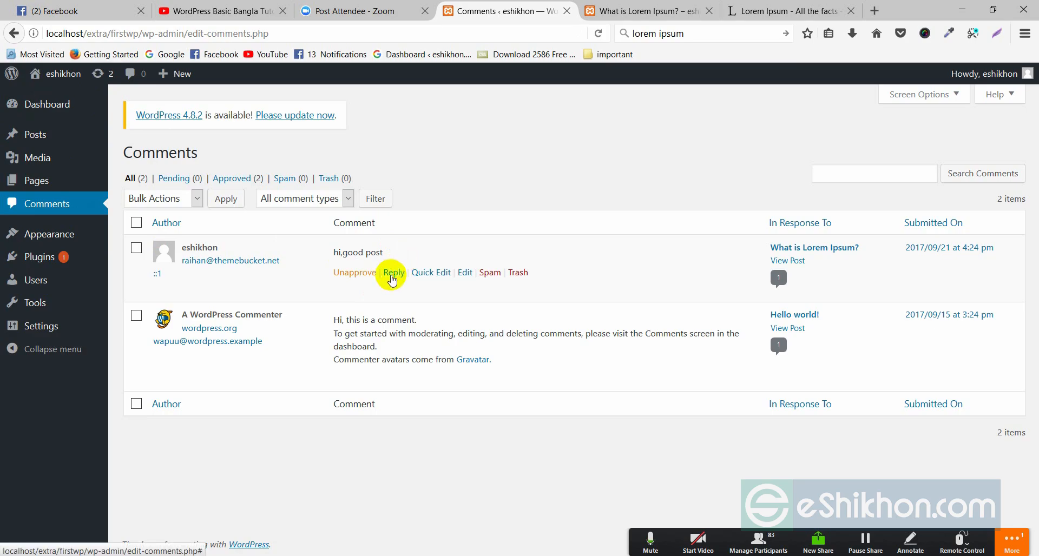
drag(331, 252, 367, 256)
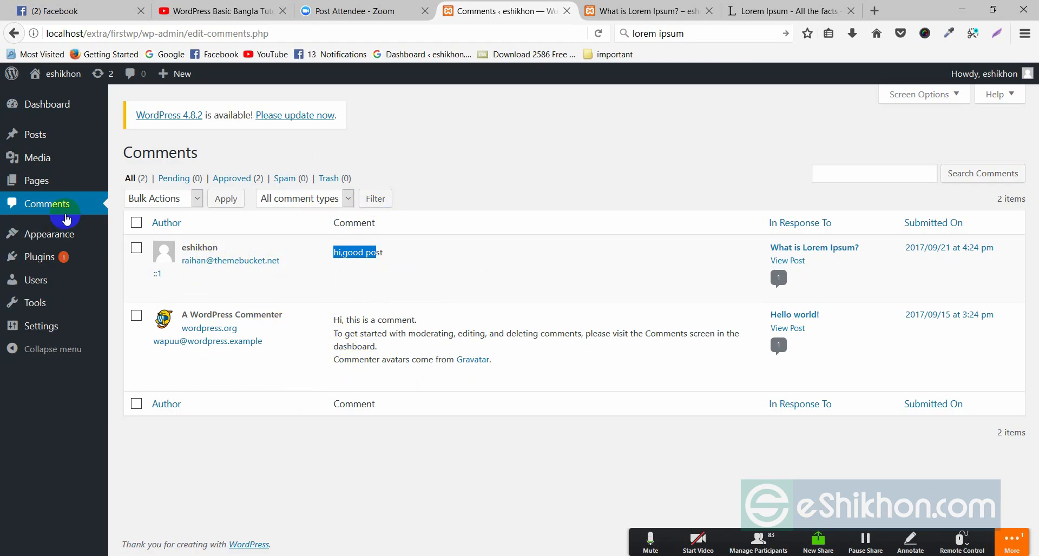
mouse_move(59, 238)
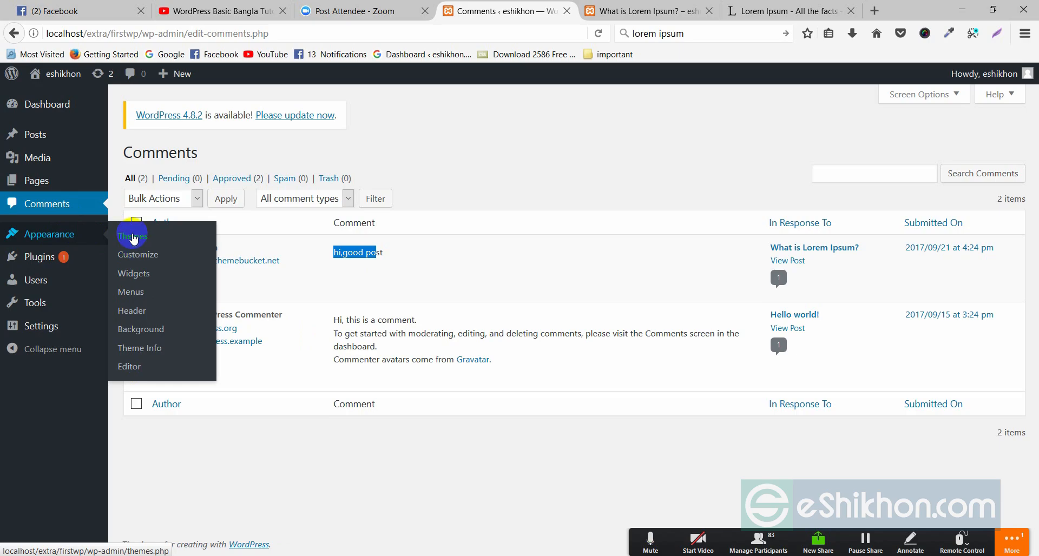
Open the zeeDynamic Customizer, reload the post page, and return to the Customizer
click(150, 257)
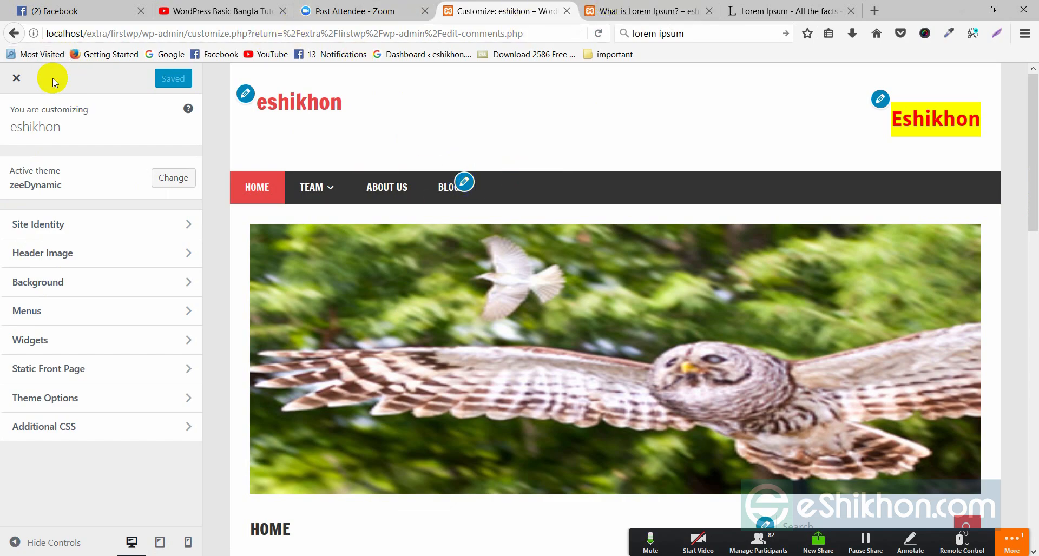
click(651, 9)
right_click(516, 159)
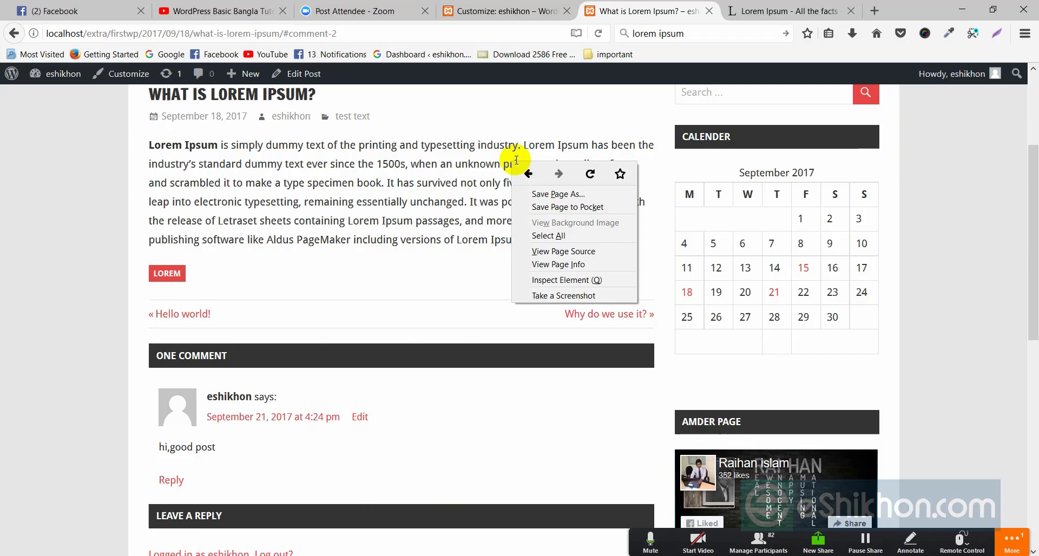
click(590, 173)
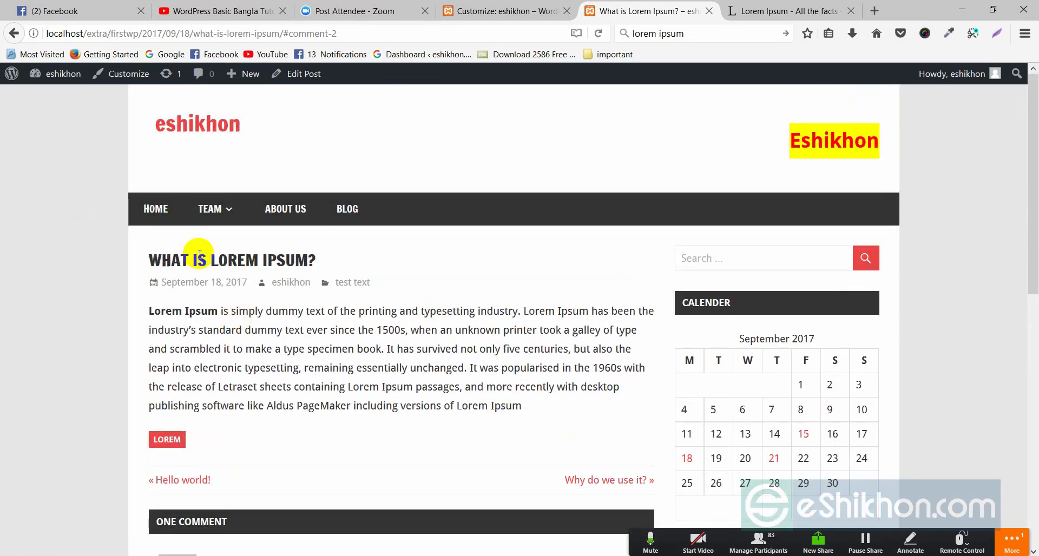
click(465, 11)
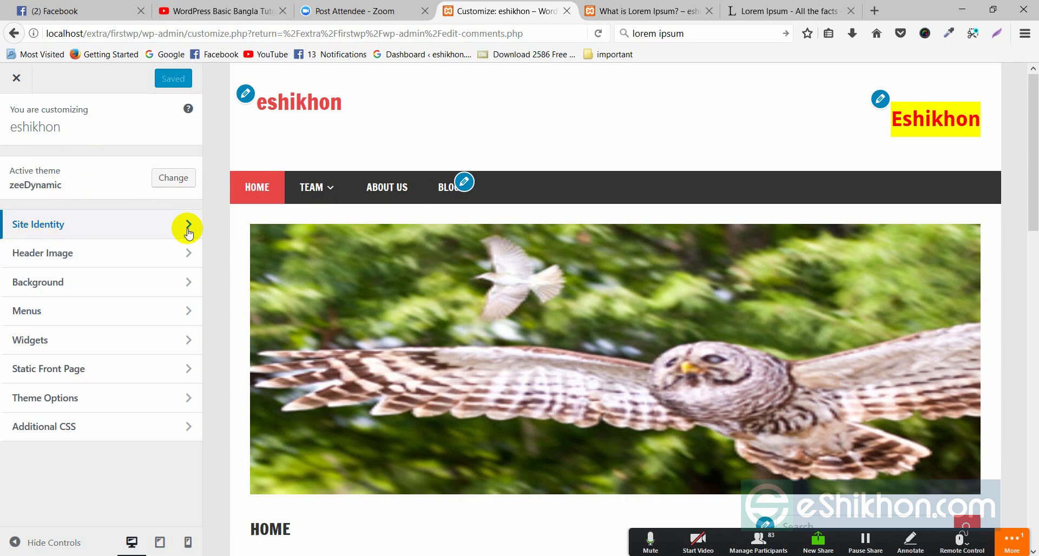
In Site Identity, keep the site title 'eshikhon traning' and Save & Publish
click(189, 229)
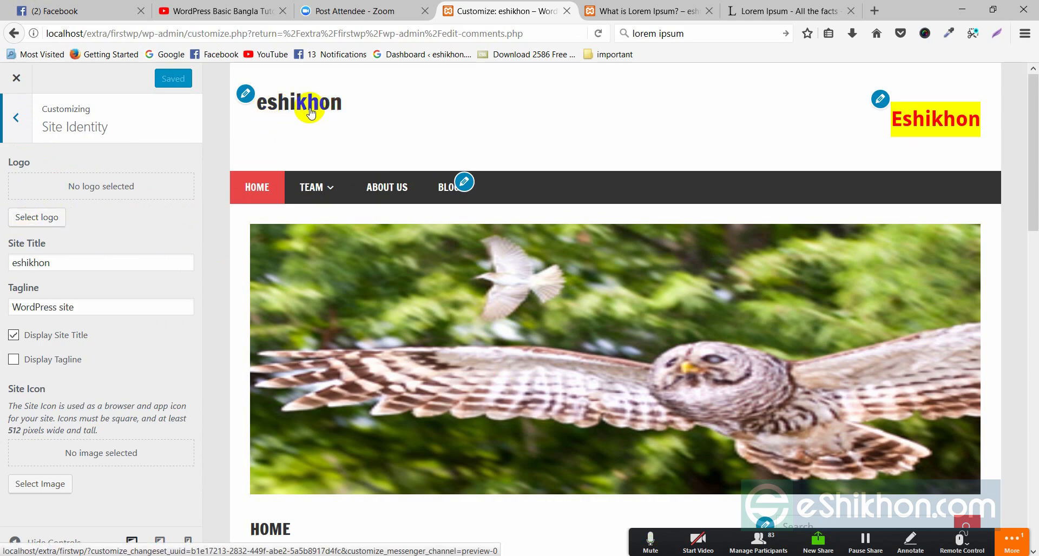
drag(49, 262, 10, 262)
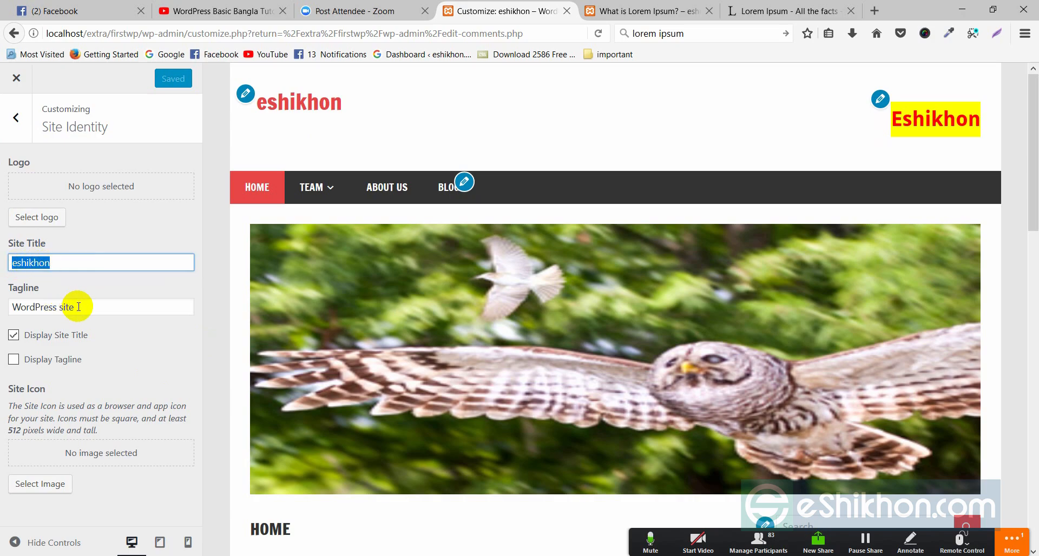
drag(79, 306, 15, 305)
click(43, 263)
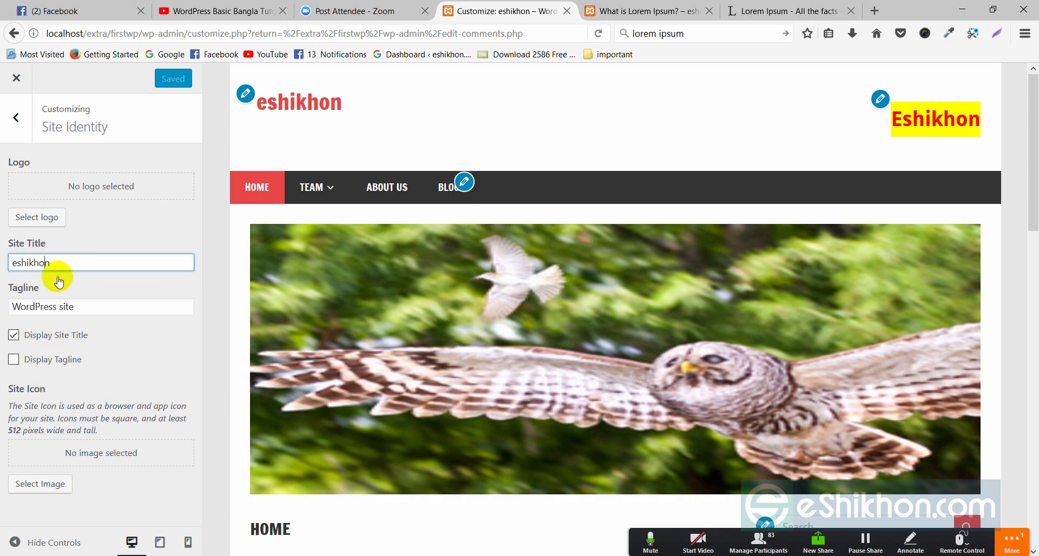
click(69, 315)
click(59, 265)
text(tra)
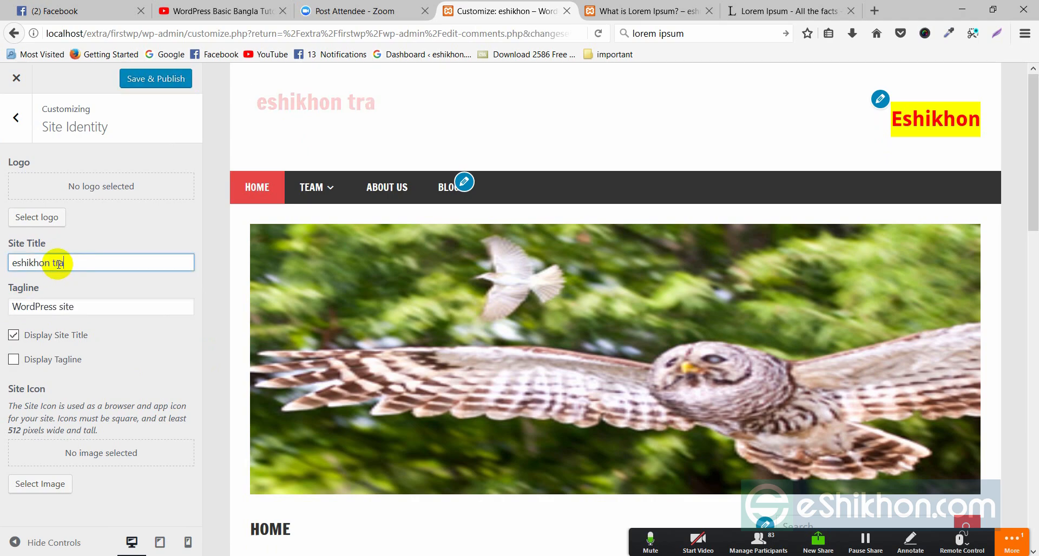
text(ning)
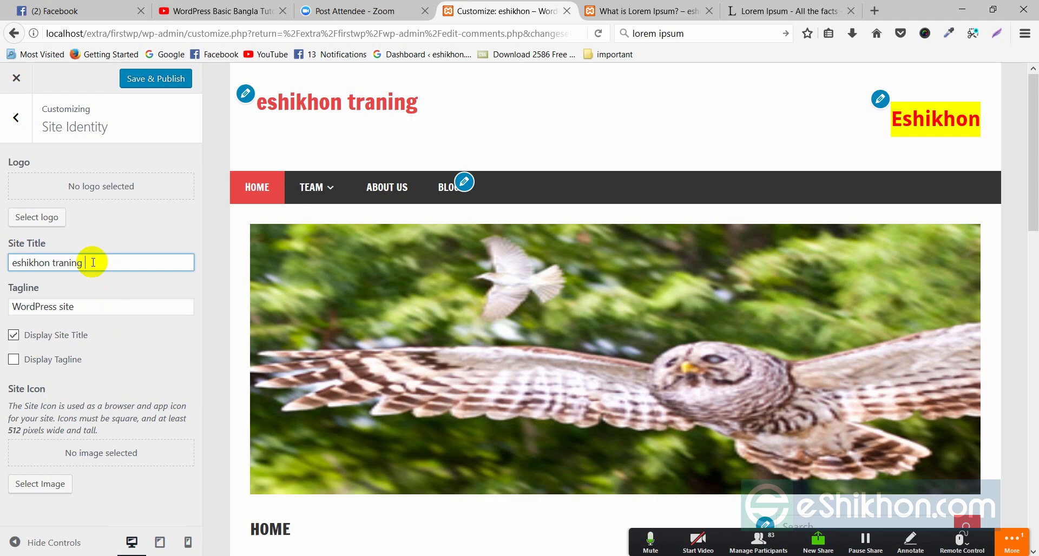
text(c)
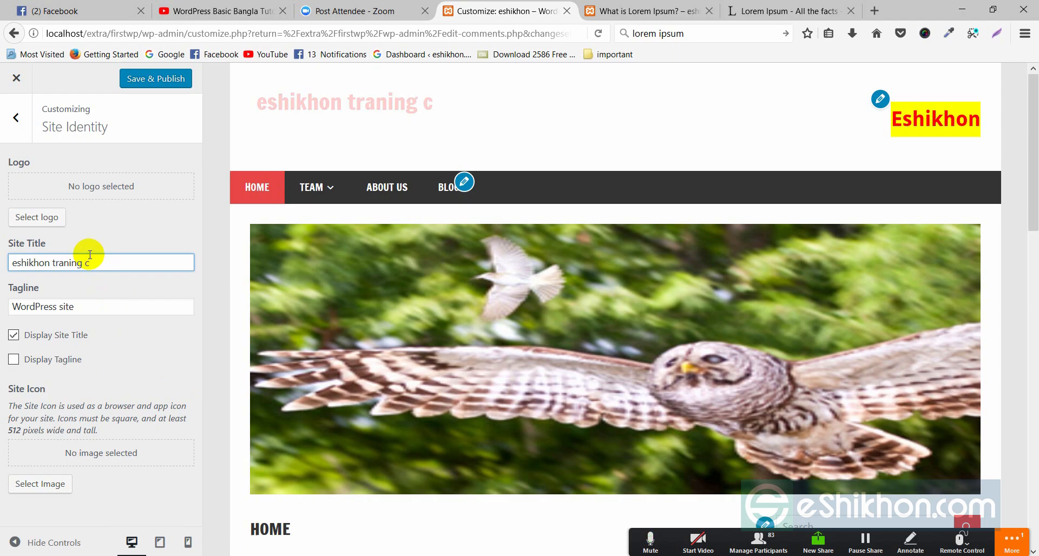
text(enter)
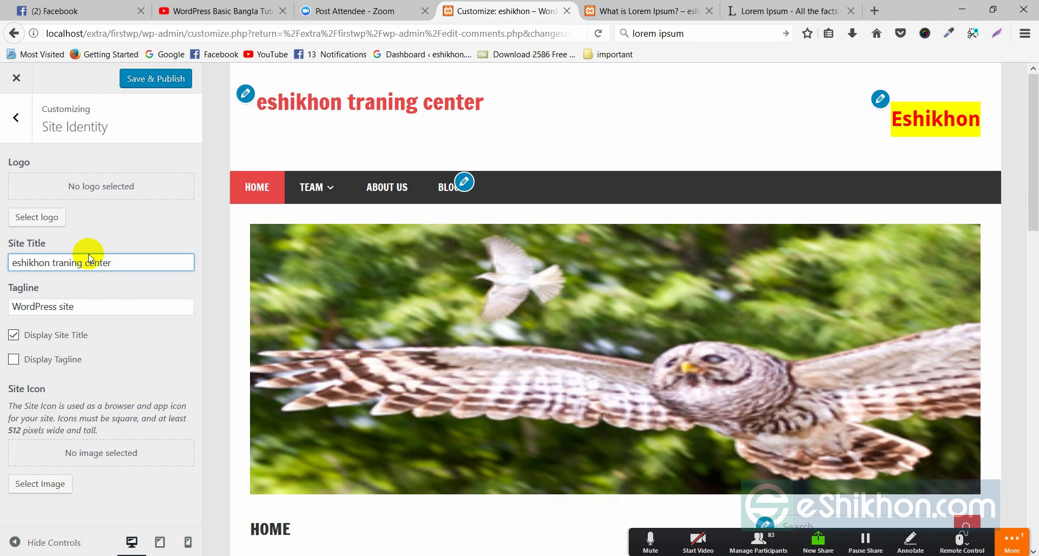
key(BackSpace)
key(BackSpace)
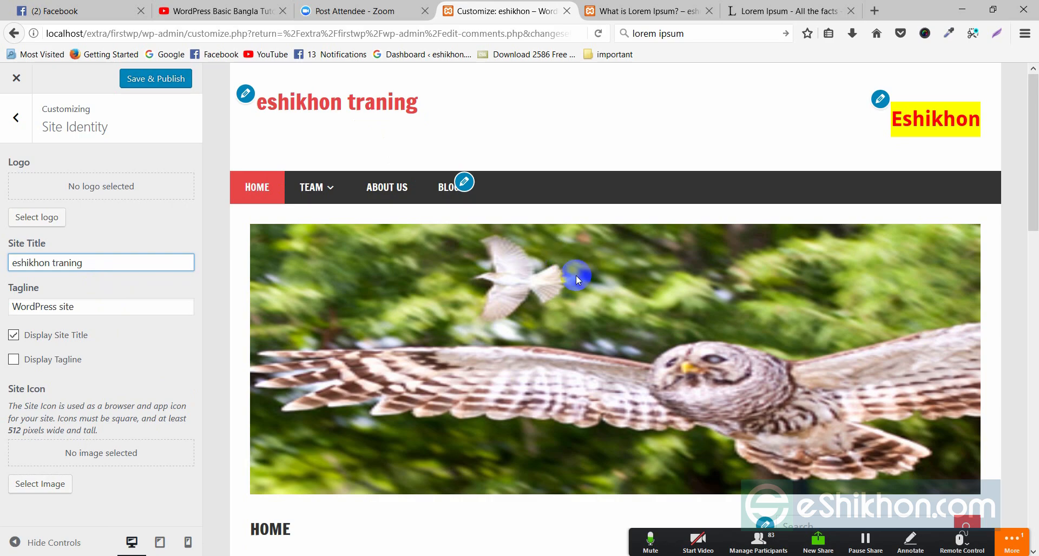
click(159, 83)
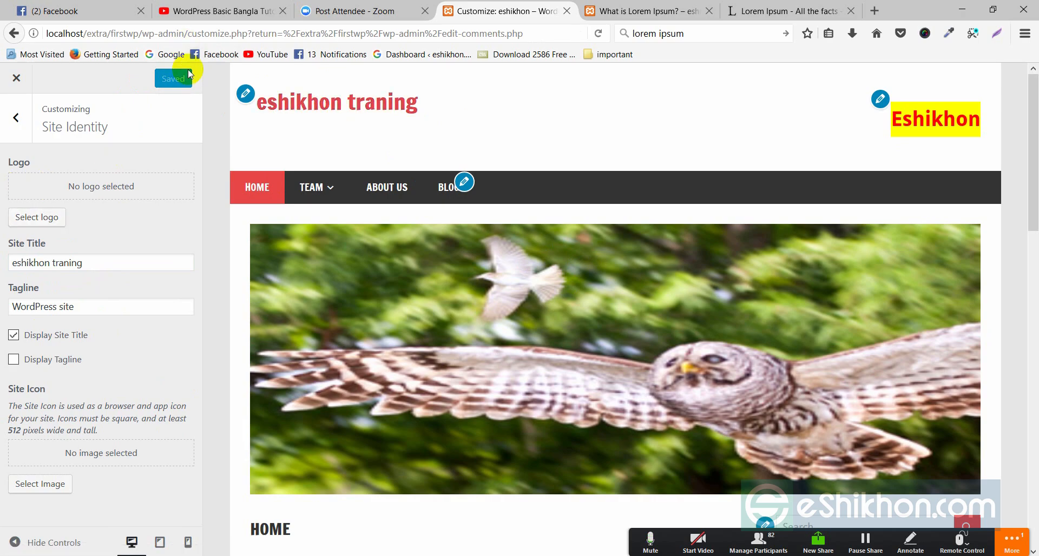
Toggle Display Site Title off and back on
drag(97, 262, 18, 266)
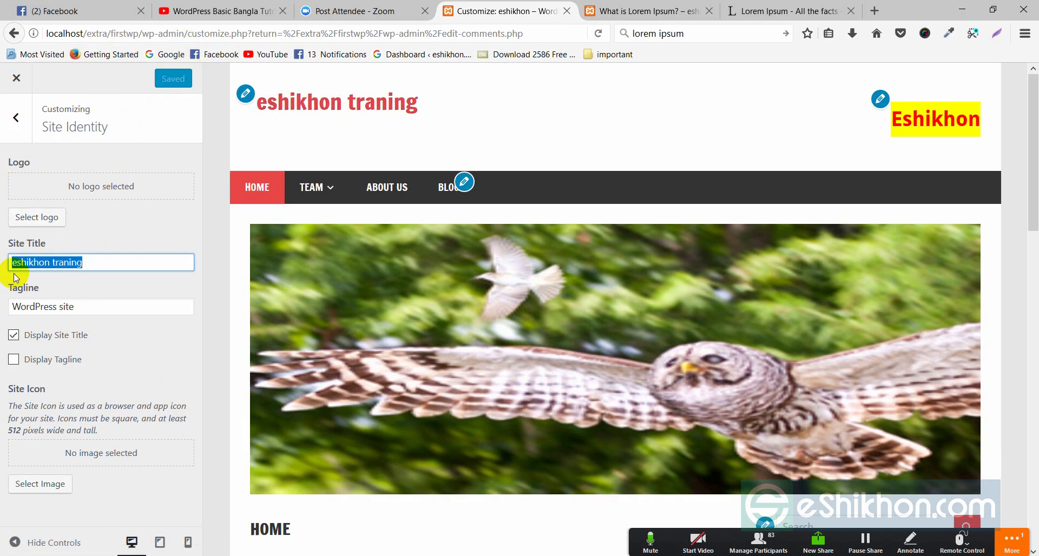
drag(79, 307, 21, 308)
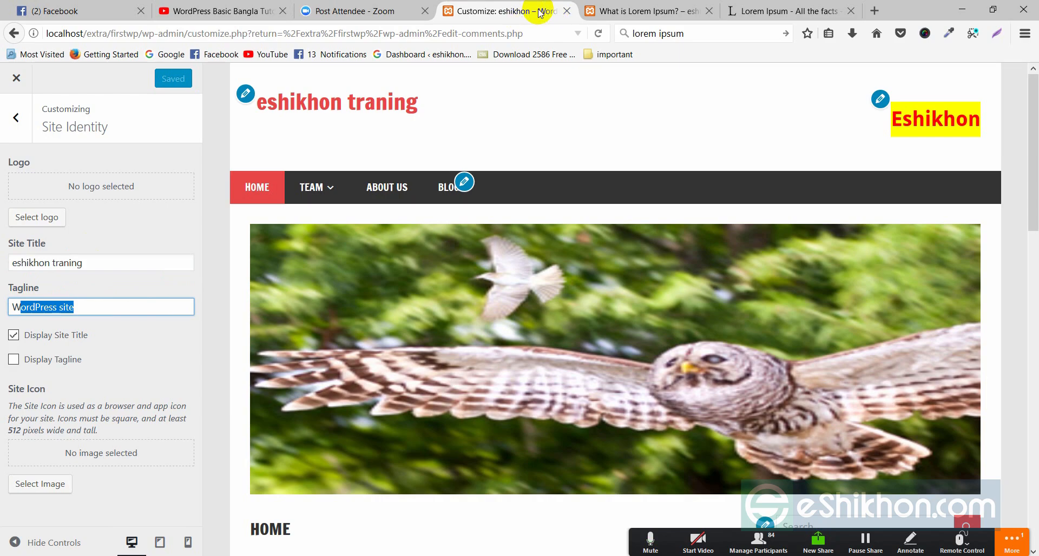
click(128, 336)
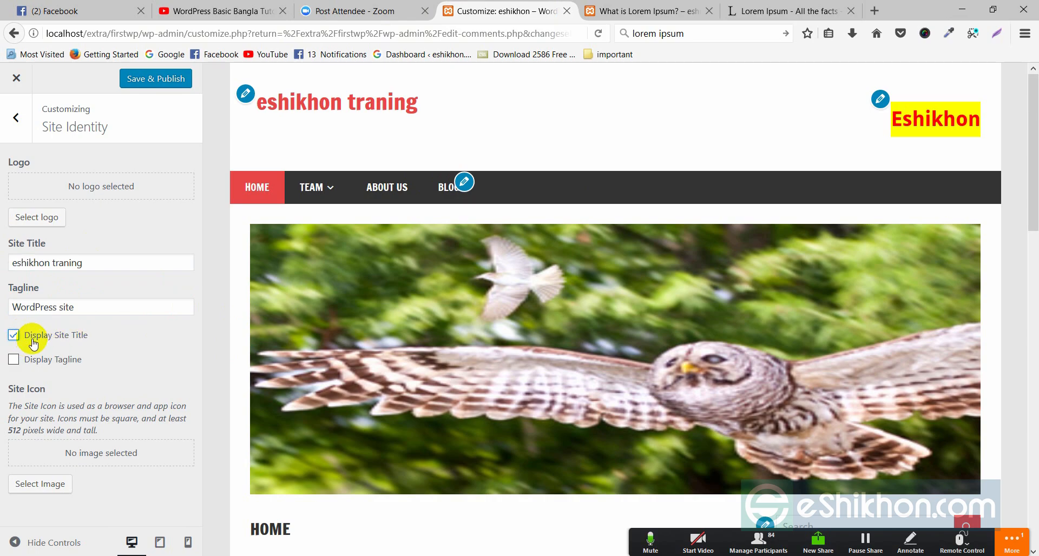
click(14, 336)
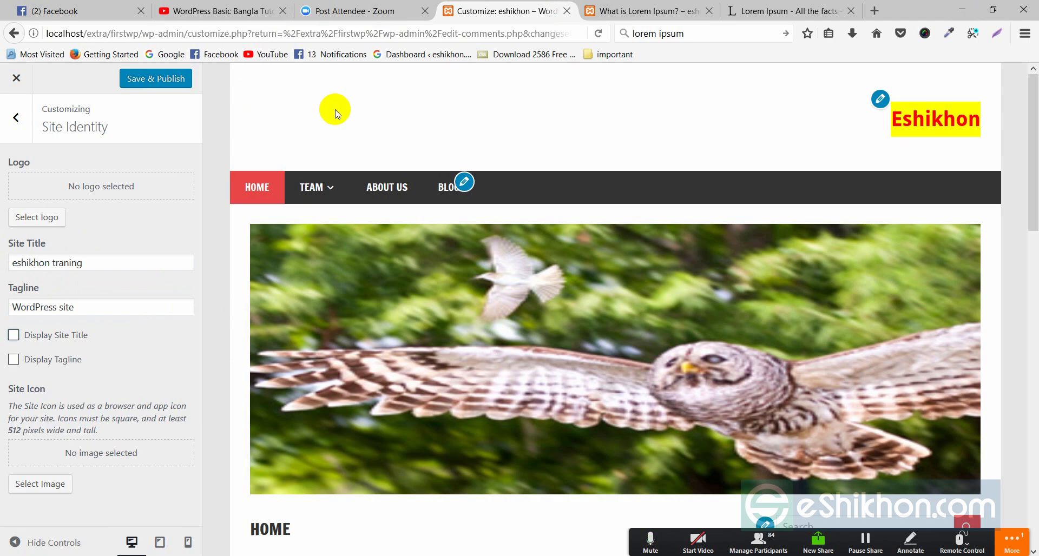
click(14, 336)
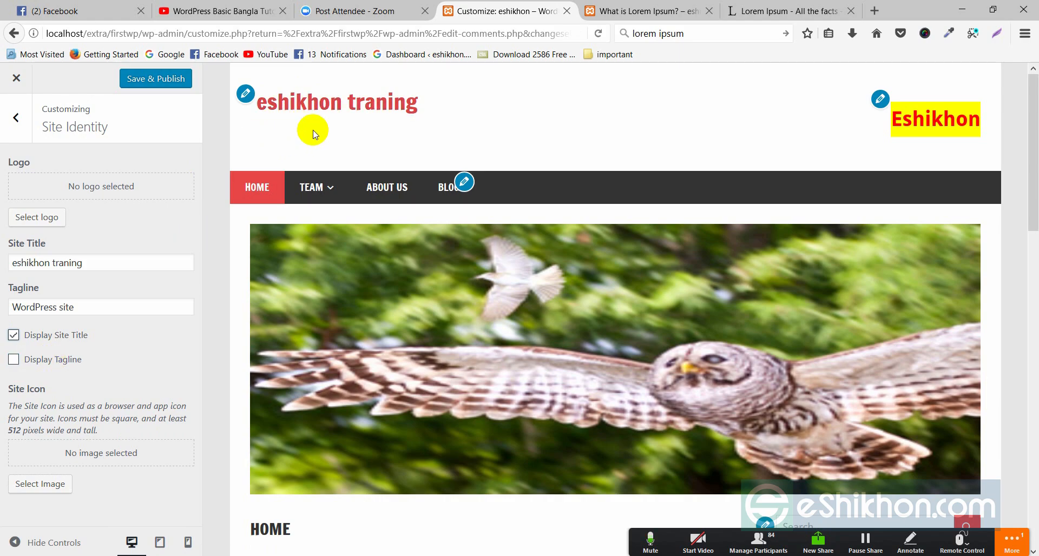
Enable Display Tagline so 'WordPress site' shows under the title
click(28, 362)
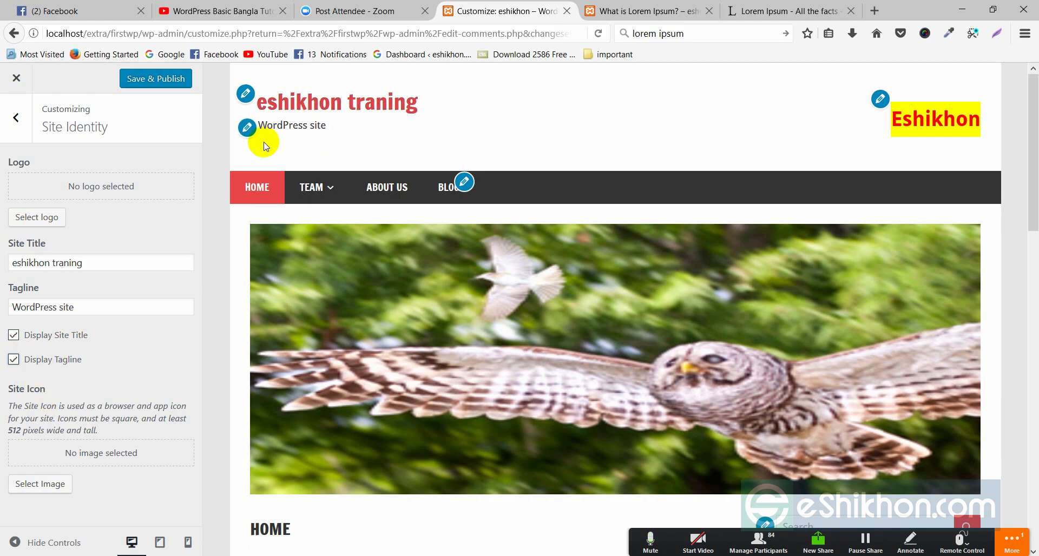
drag(282, 125, 327, 126)
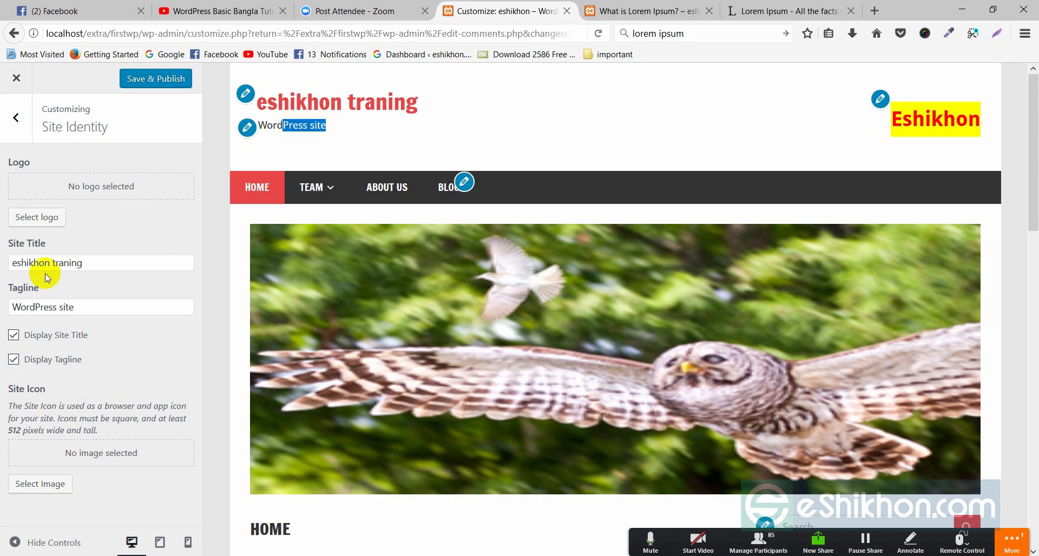
click(41, 305)
drag(72, 307, 17, 305)
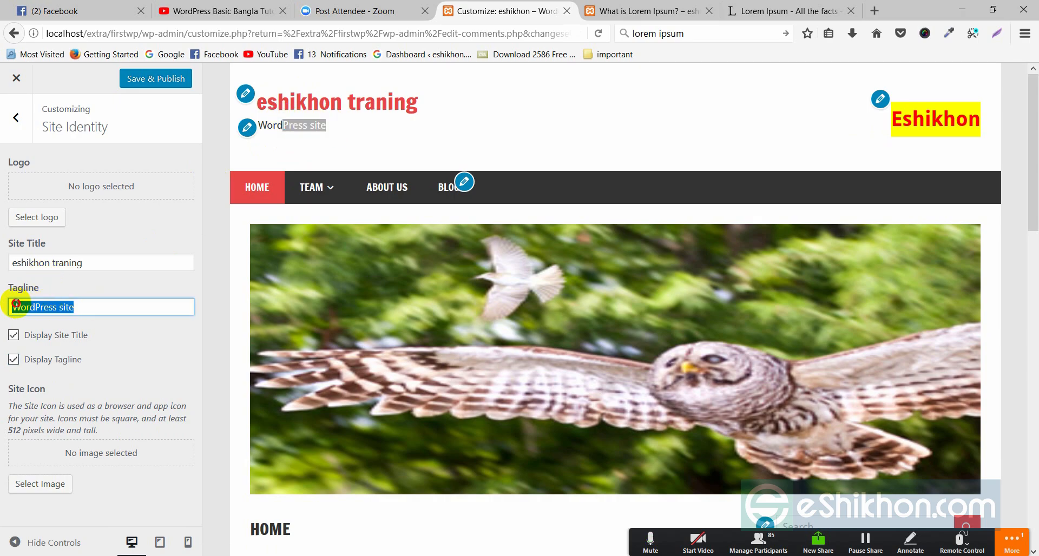
click(317, 132)
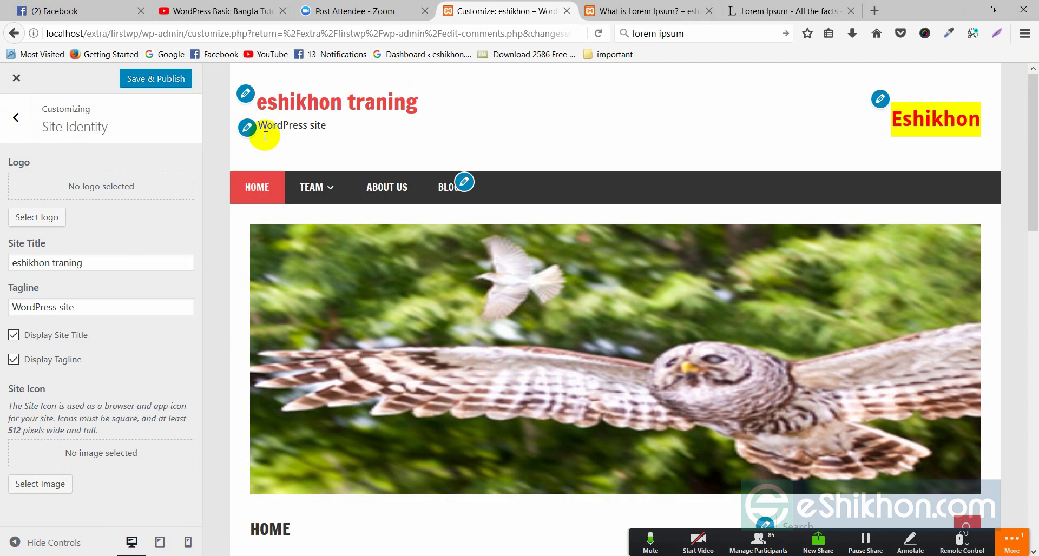
Go to Header Image settings and launch Add new image in the media library
click(18, 120)
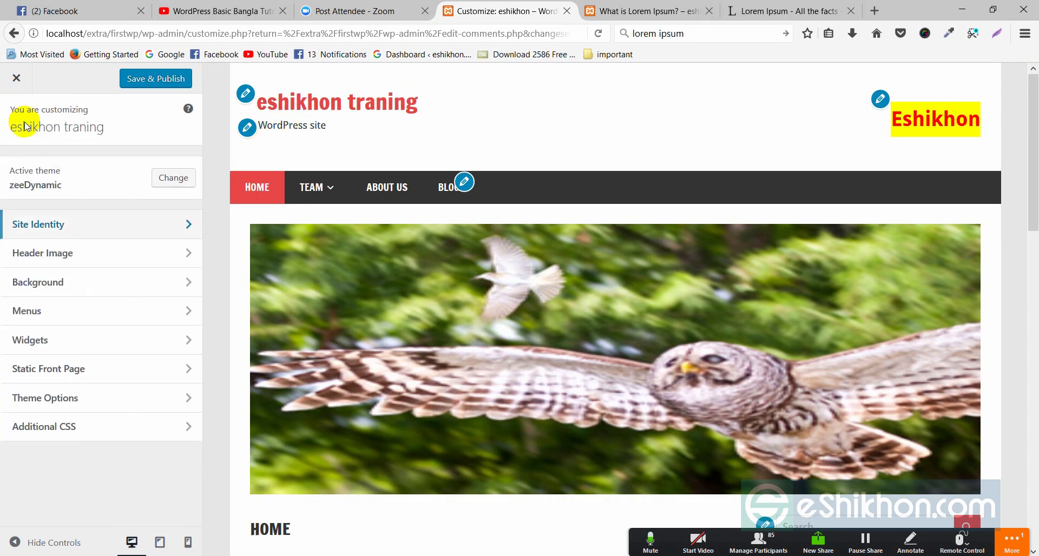
click(186, 255)
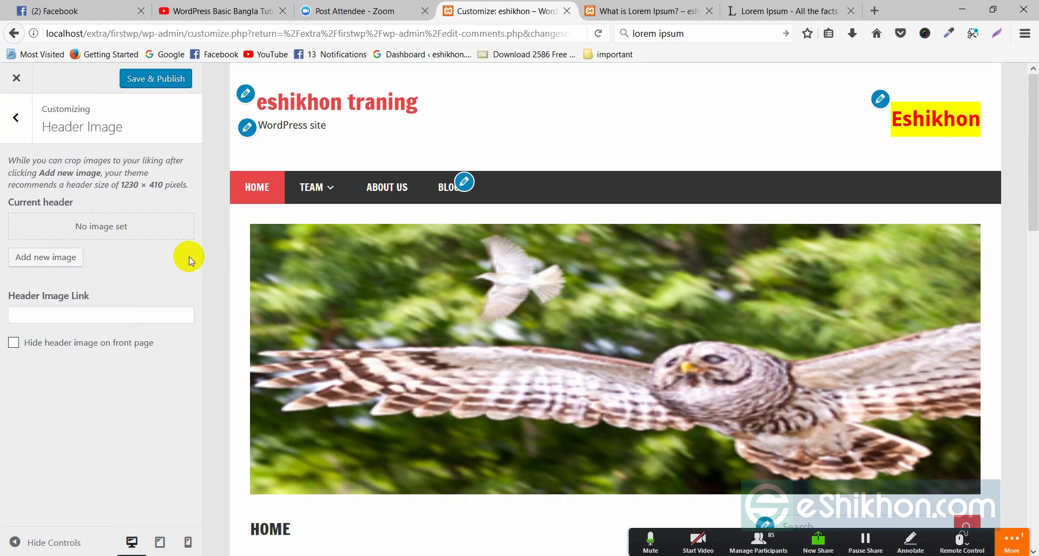
click(996, 33)
drag(231, 62, 999, 171)
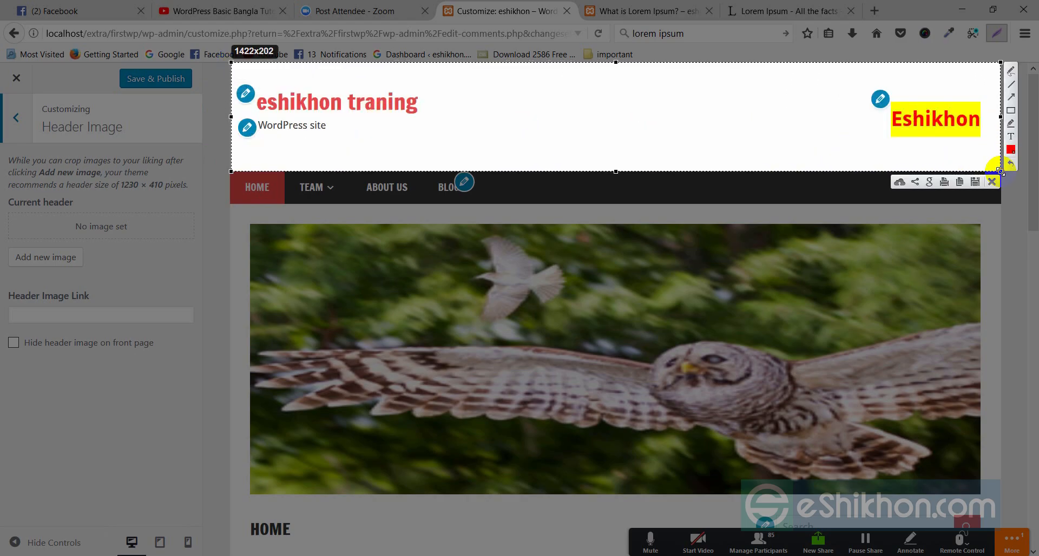
click(992, 182)
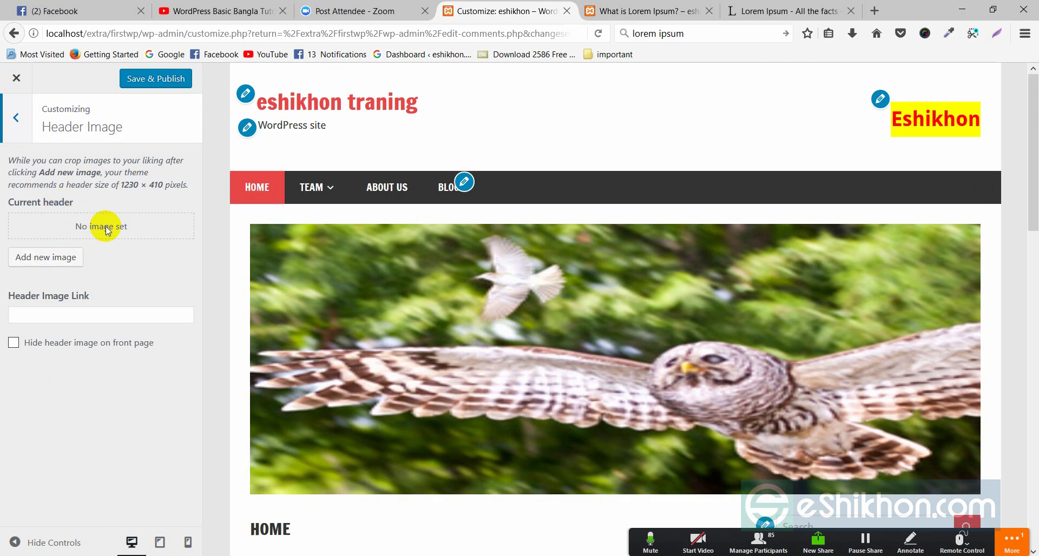
click(60, 262)
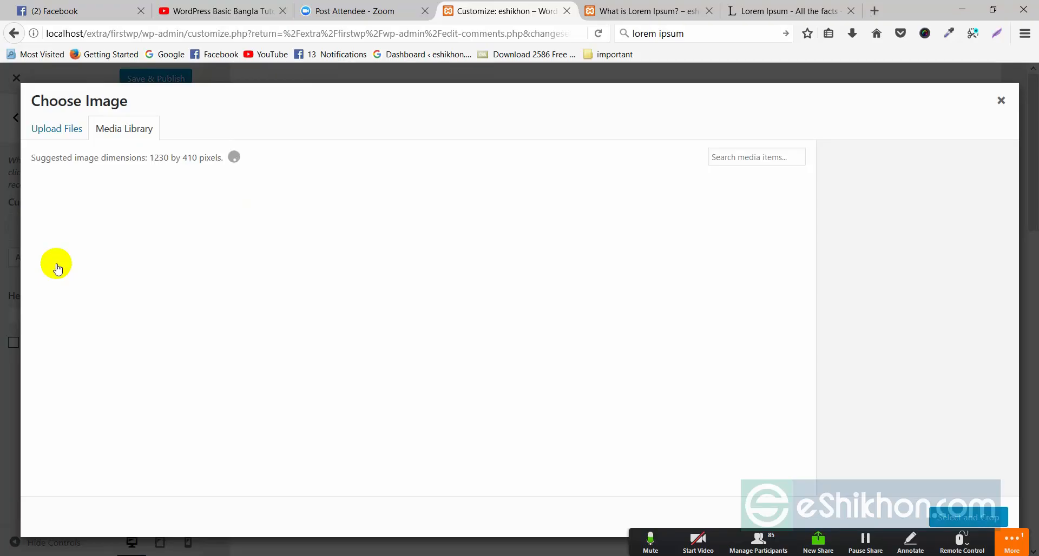
Select owl3.jpg, move the crop box over the owl, and crop it
click(86, 229)
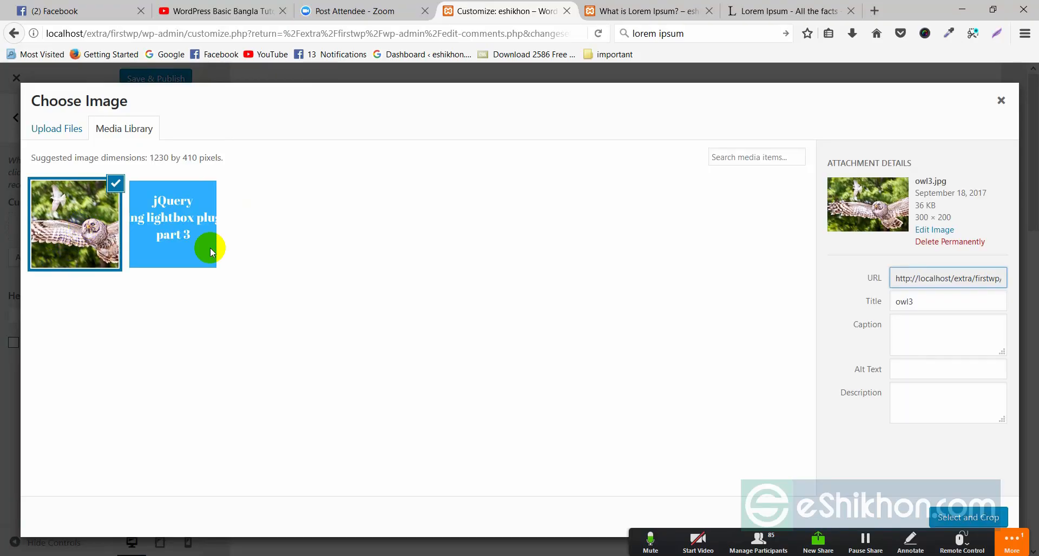
click(955, 518)
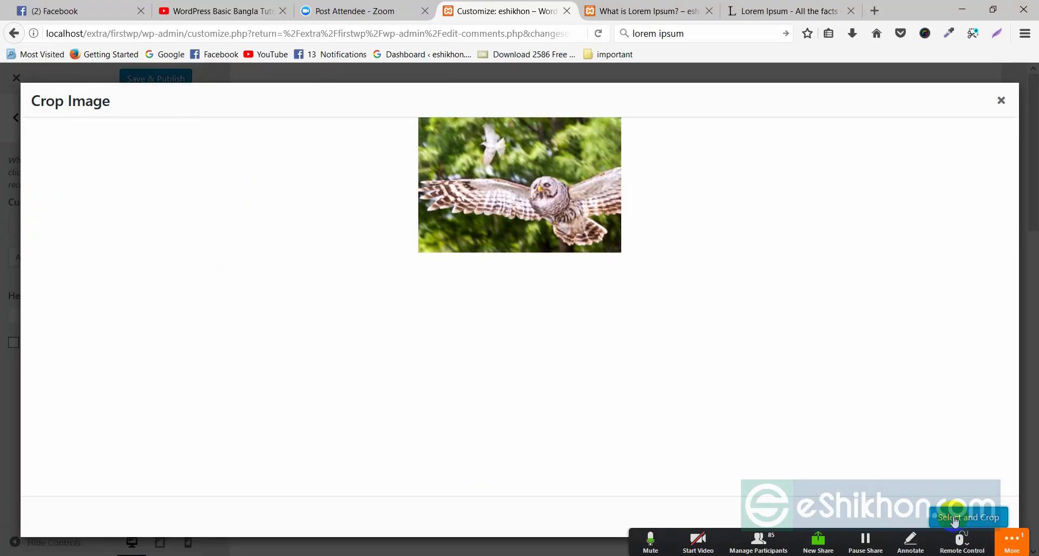
drag(548, 152, 481, 193)
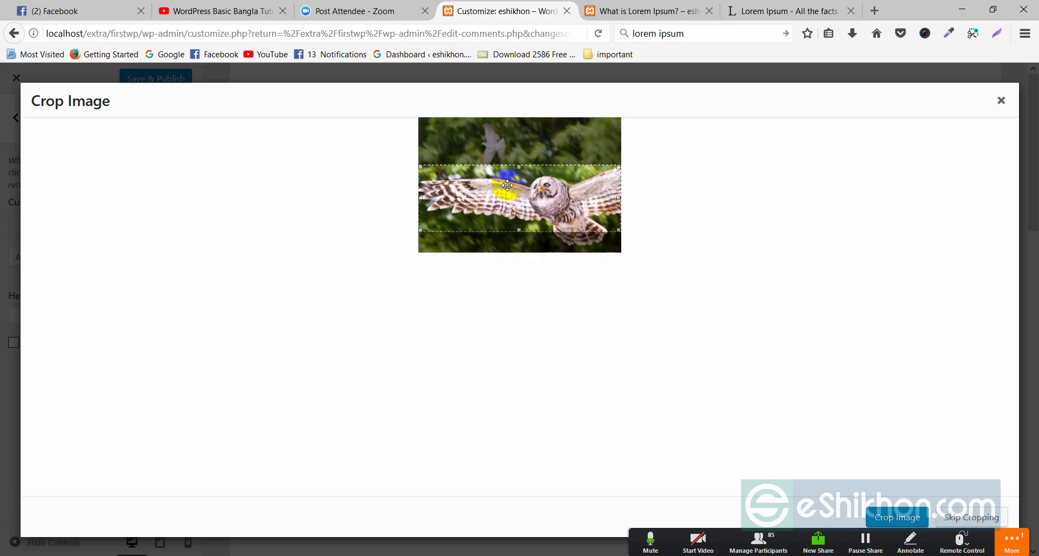
click(895, 519)
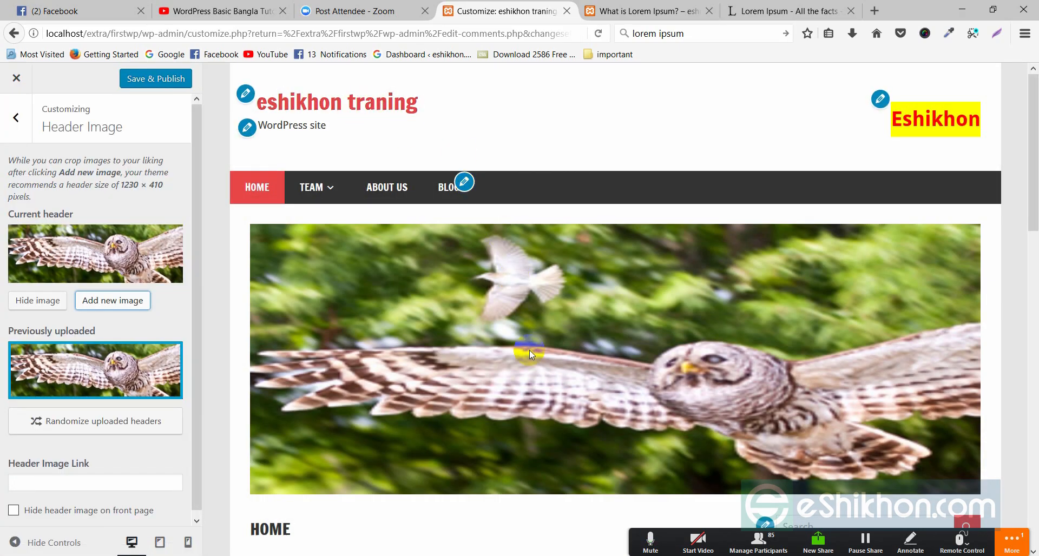
Check the owl header in the preview and Save & Publish it
scroll(529, 352, down, 5)
scroll(440, 145, up, 5)
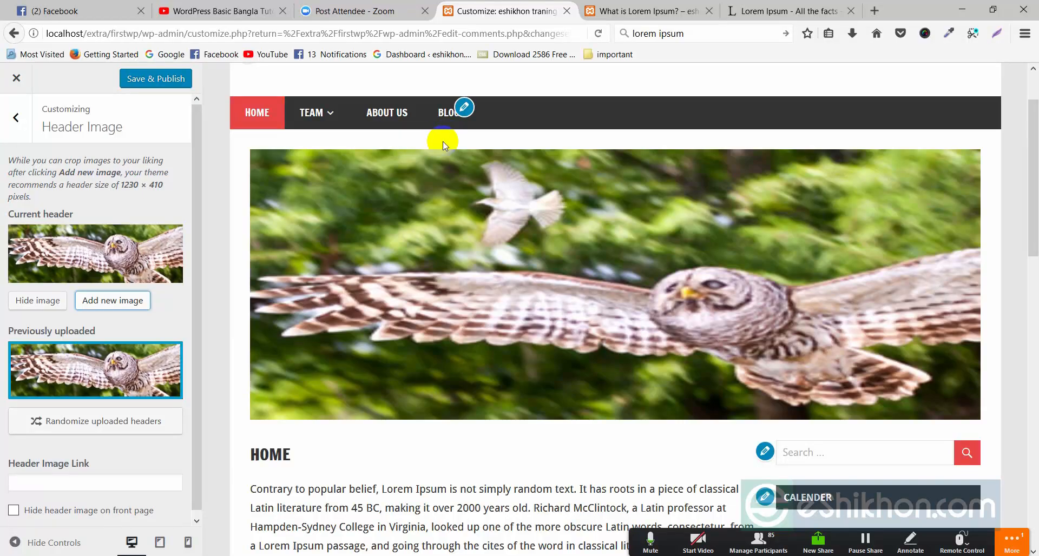
scroll(433, 141, up, 2)
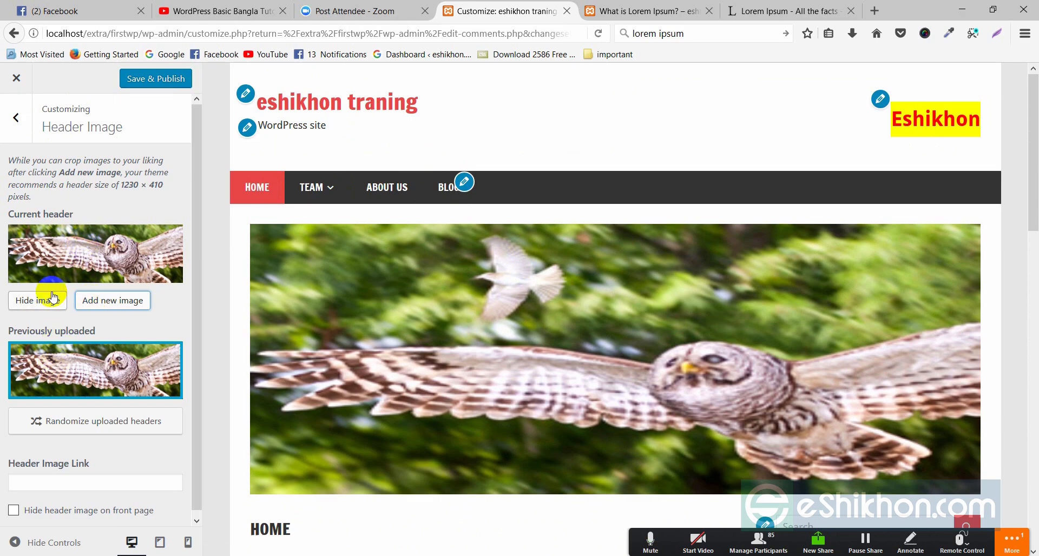
scroll(103, 386, down, 1)
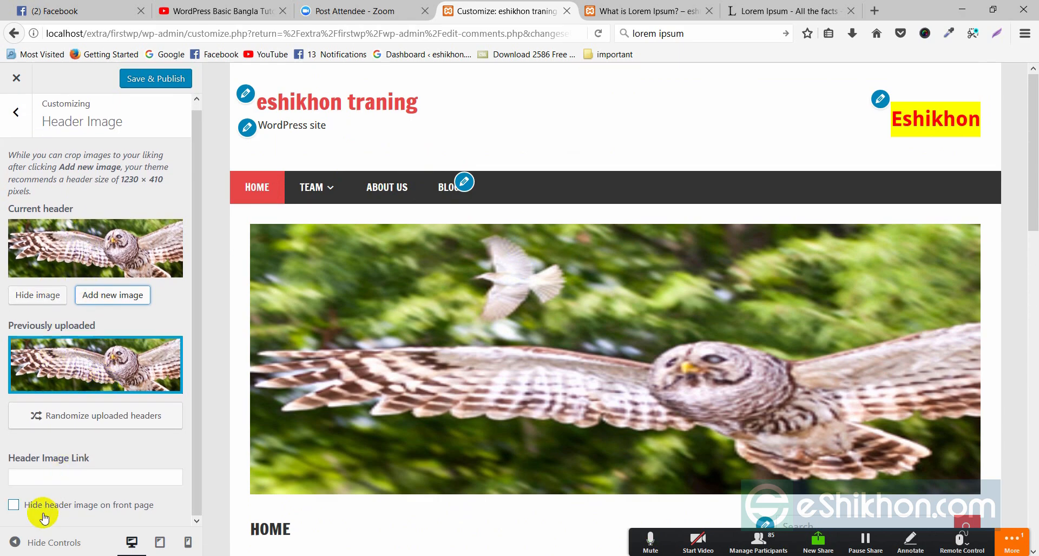
click(155, 82)
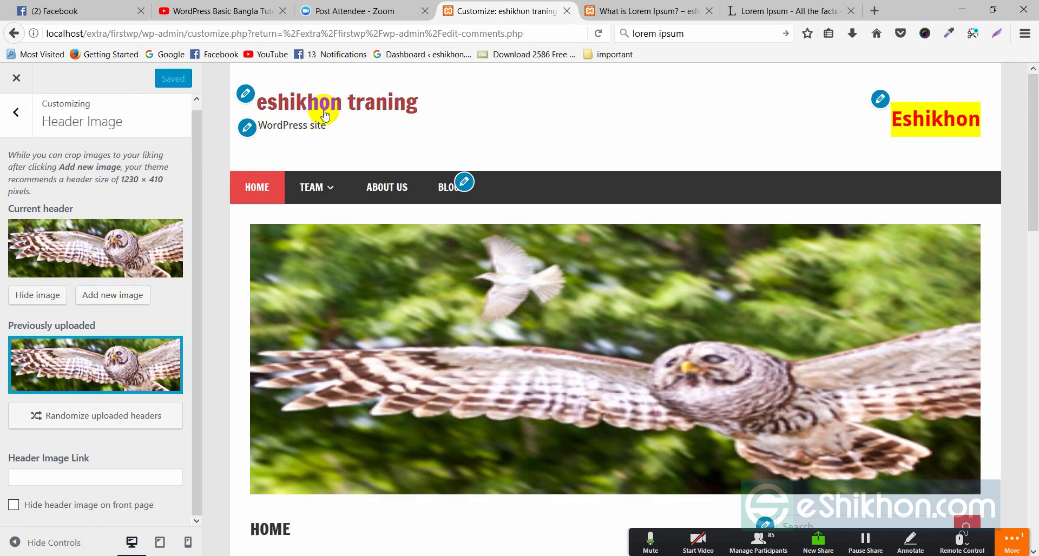
Switch to the 'What is Lorem Ipsum?' post and bring up its reload menu
scroll(325, 115, down, 6)
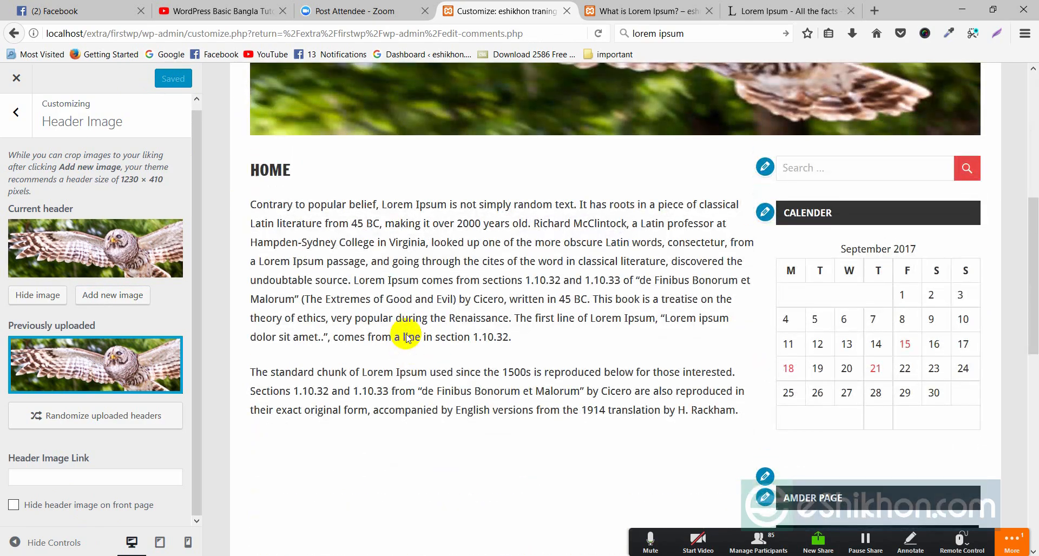
scroll(406, 274, up, 6)
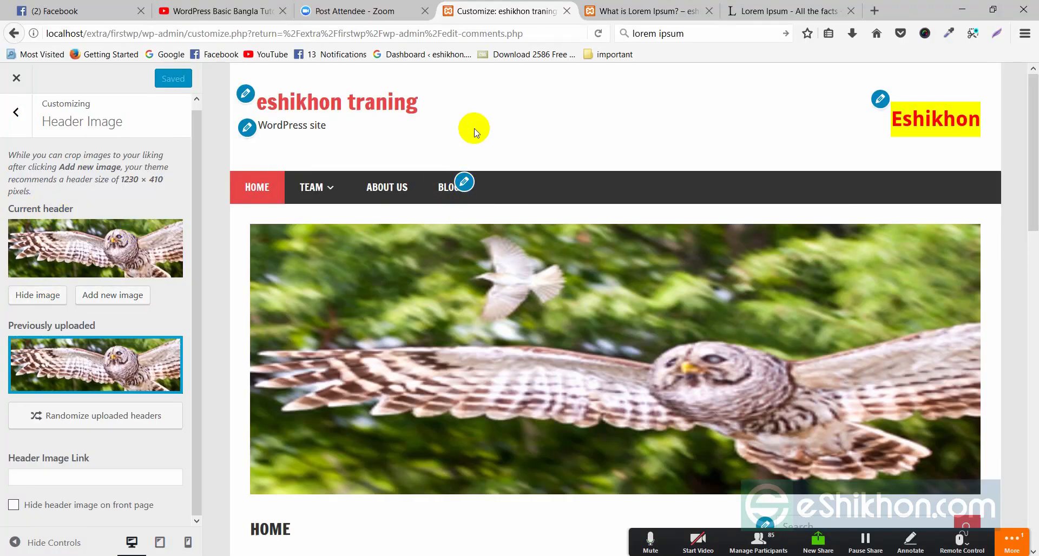
key(ctrl+Tab)
right_click(467, 105)
Reload the 'What is Lorem Ipsum?' post to see the owl banner
click(546, 117)
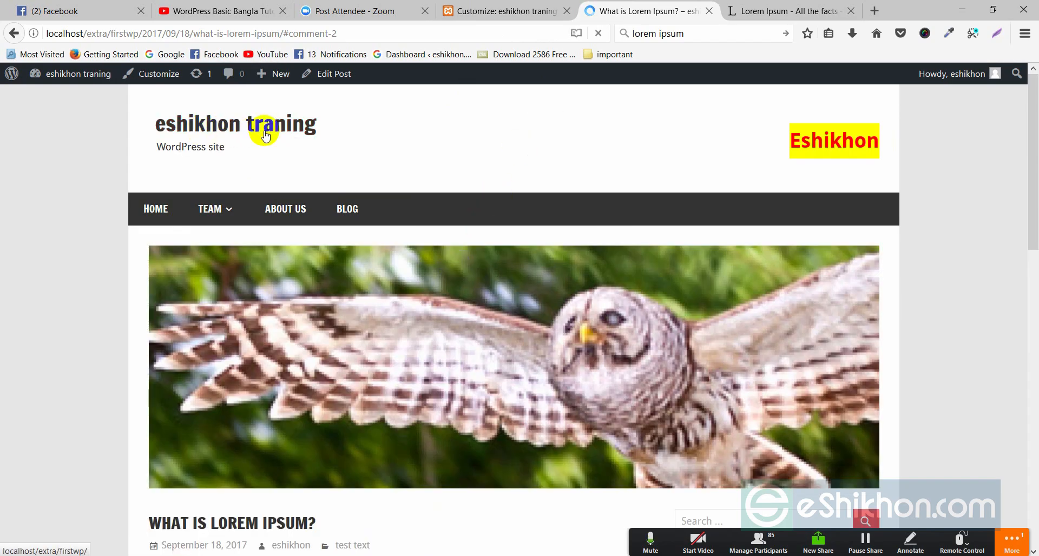
scroll(297, 233, down, 4)
scroll(298, 235, up, 3)
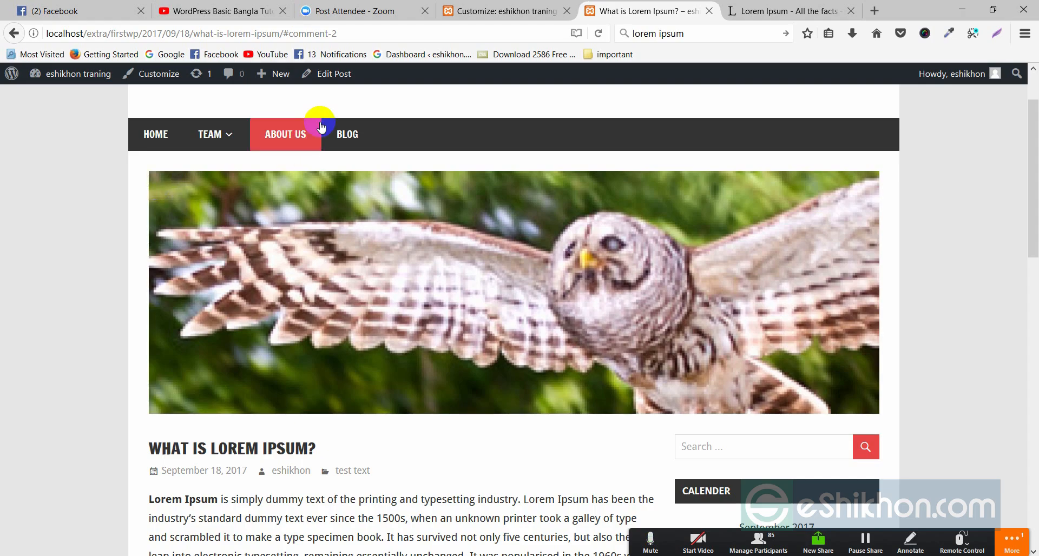
Check the owl banner on the Blog page, then return to Header Image settings
click(347, 134)
scroll(343, 129, down, 3)
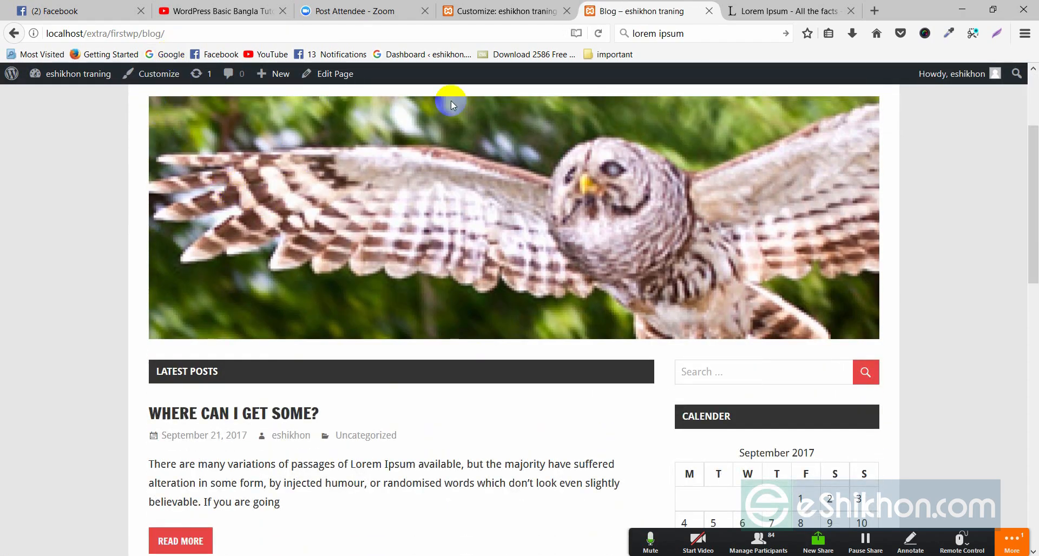
scroll(452, 258, up, 3)
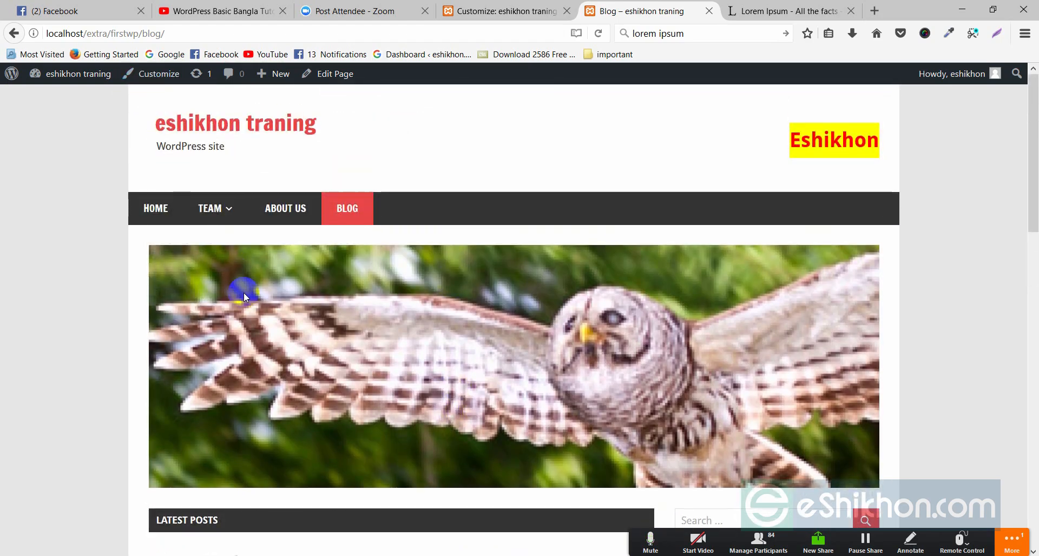
scroll(246, 294, down, 3)
scroll(196, 163, up, 2)
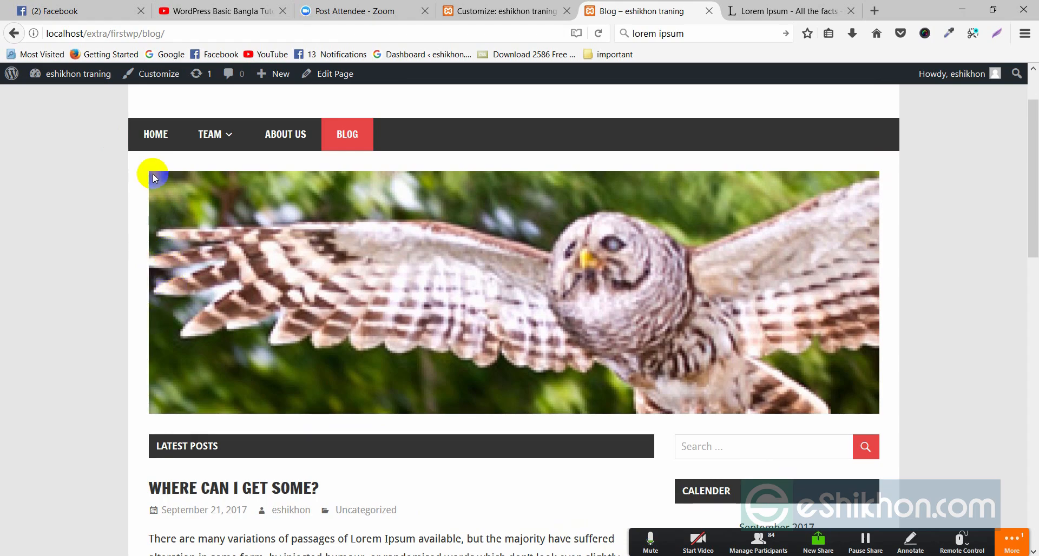
scroll(189, 94, up, 2)
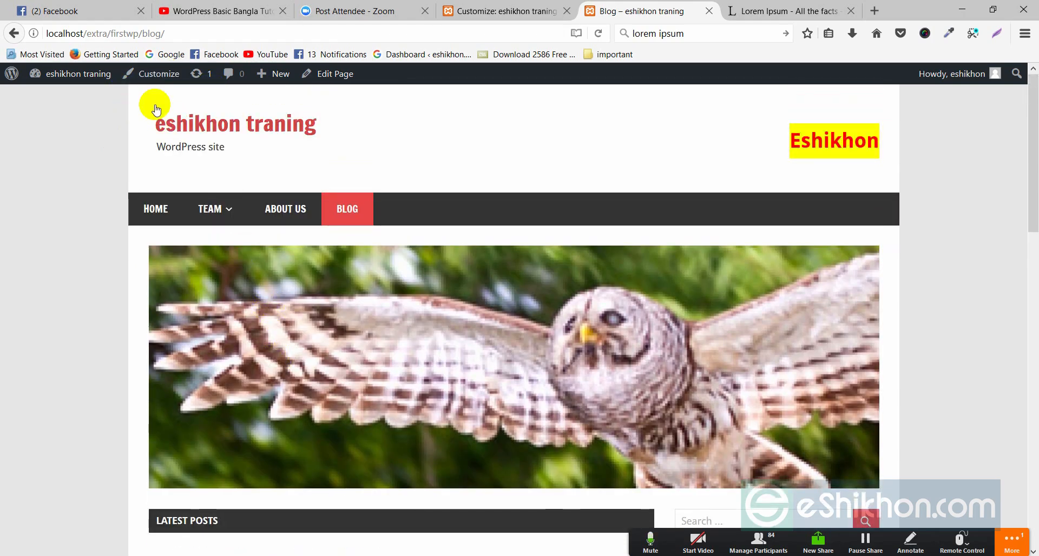
scroll(261, 339, down, 5)
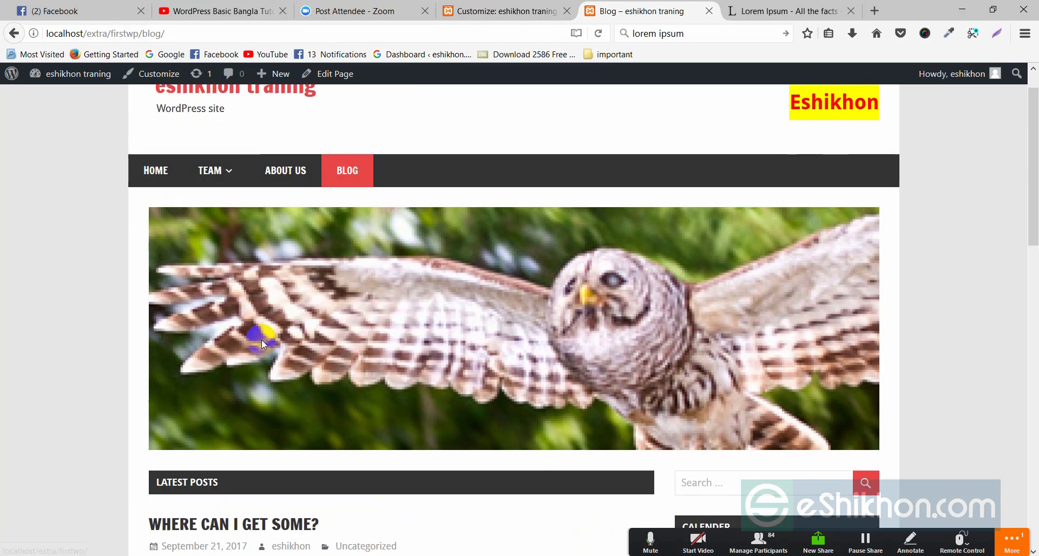
click(503, 11)
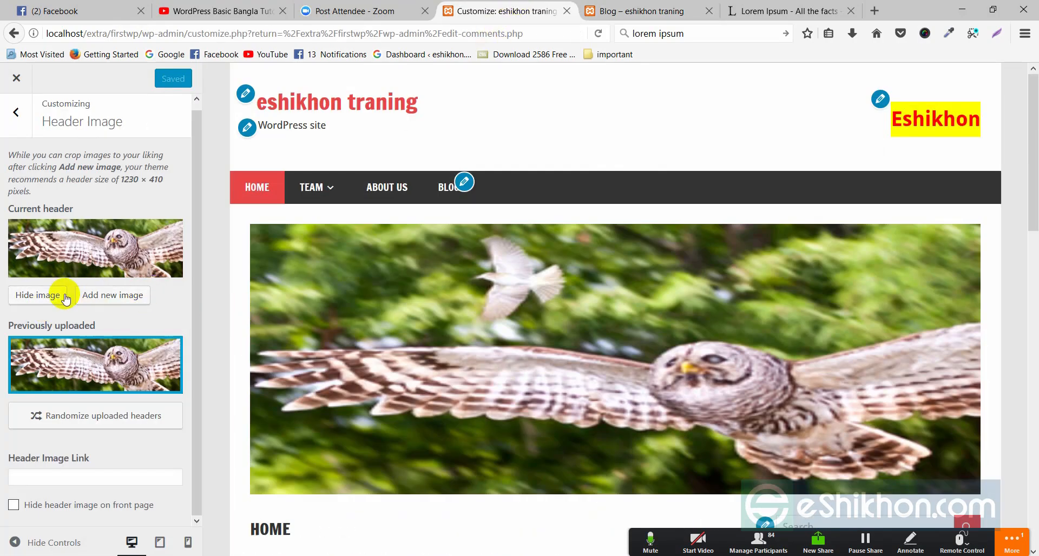
Hide the owl header image, then reload the live Blog page to check it
click(45, 298)
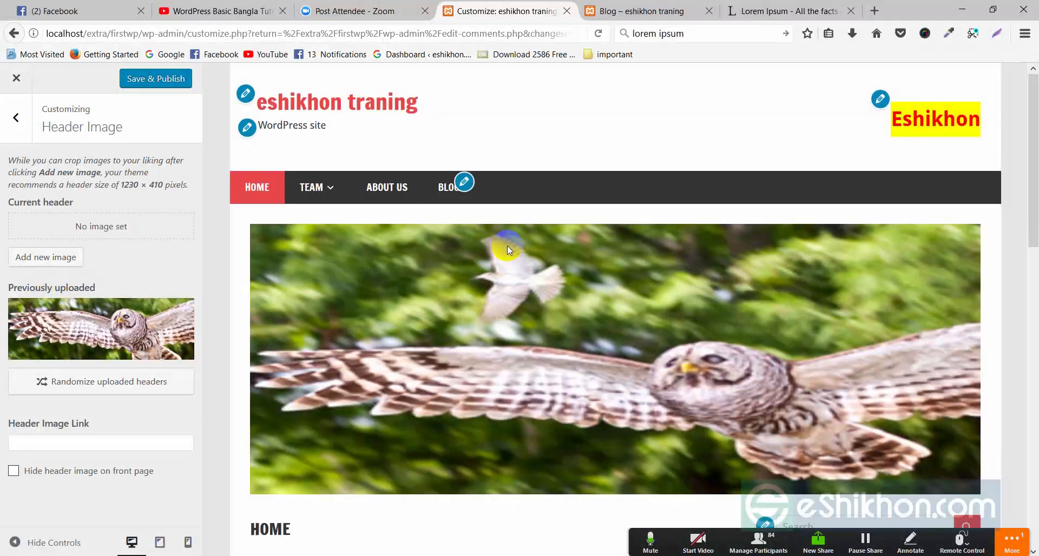
click(622, 7)
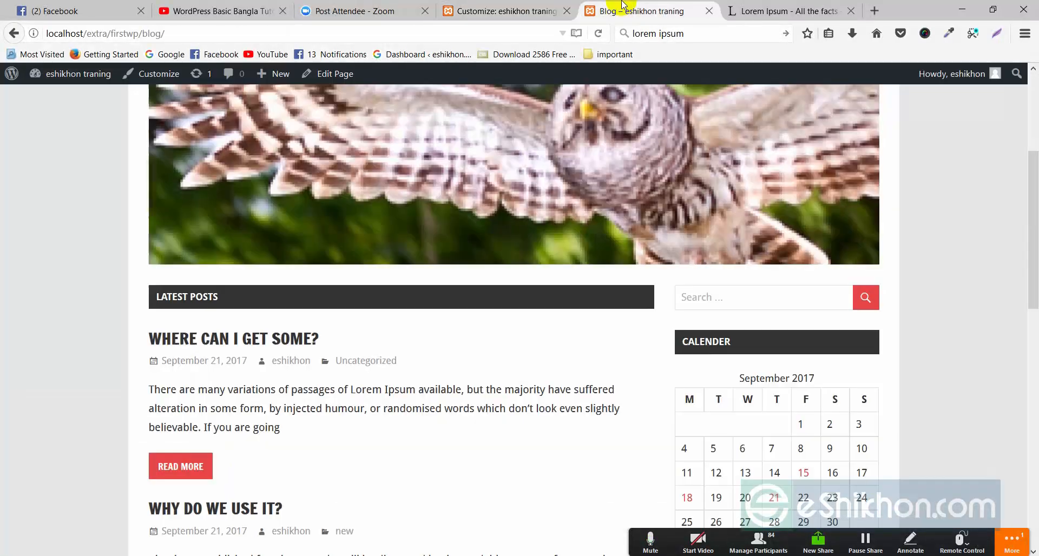
right_click(91, 200)
click(170, 214)
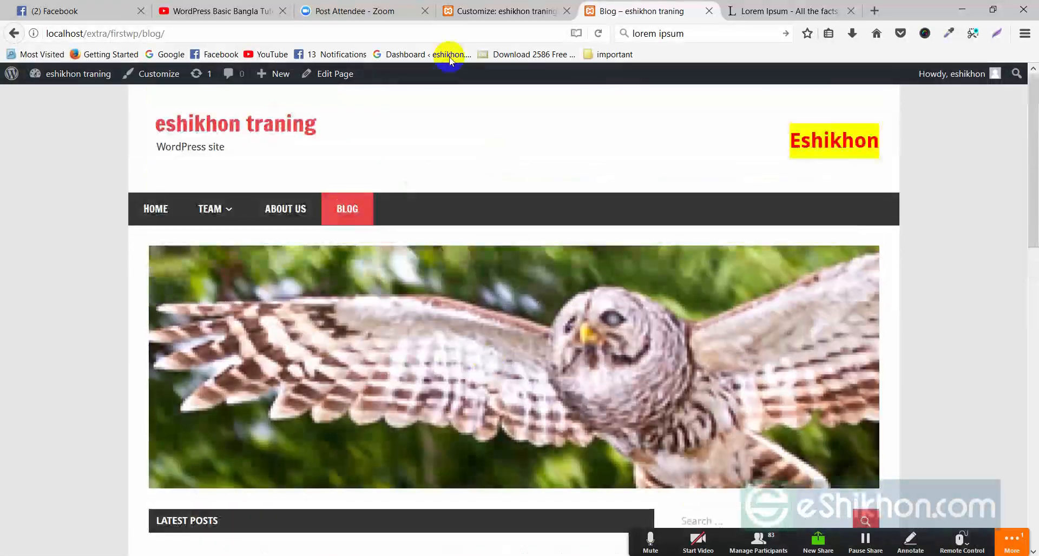
Publish the header image removal and reload the Blog page to confirm the banner is gone
click(492, 11)
click(161, 81)
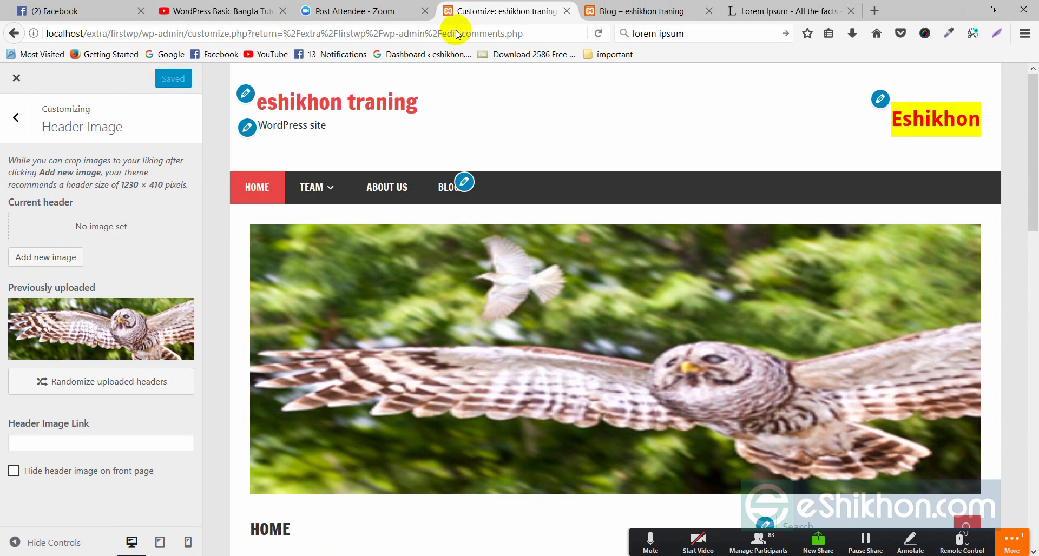
click(634, 11)
right_click(576, 96)
click(642, 152)
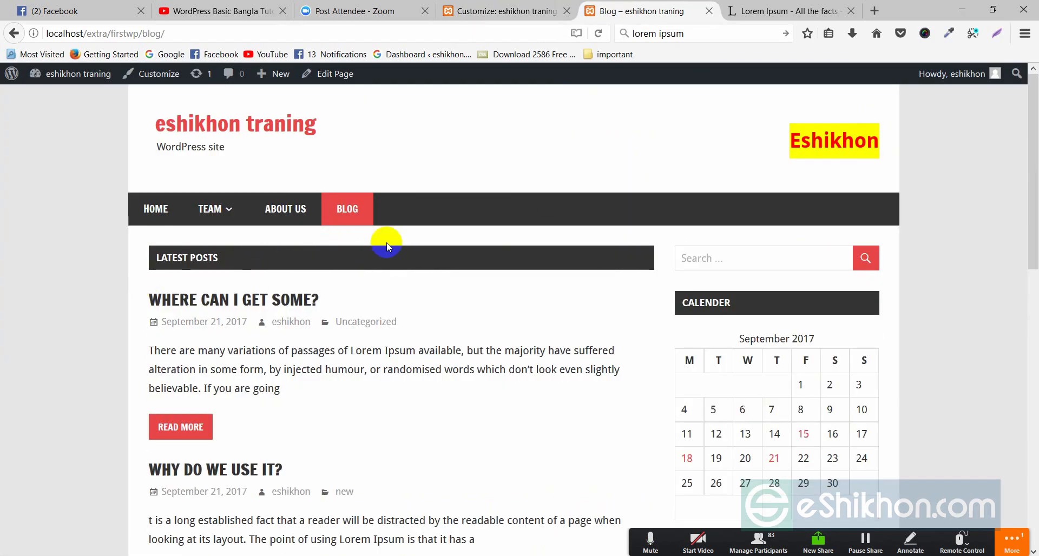
Return to the Customizer and check the TEAM submenu in the preview
click(500, 11)
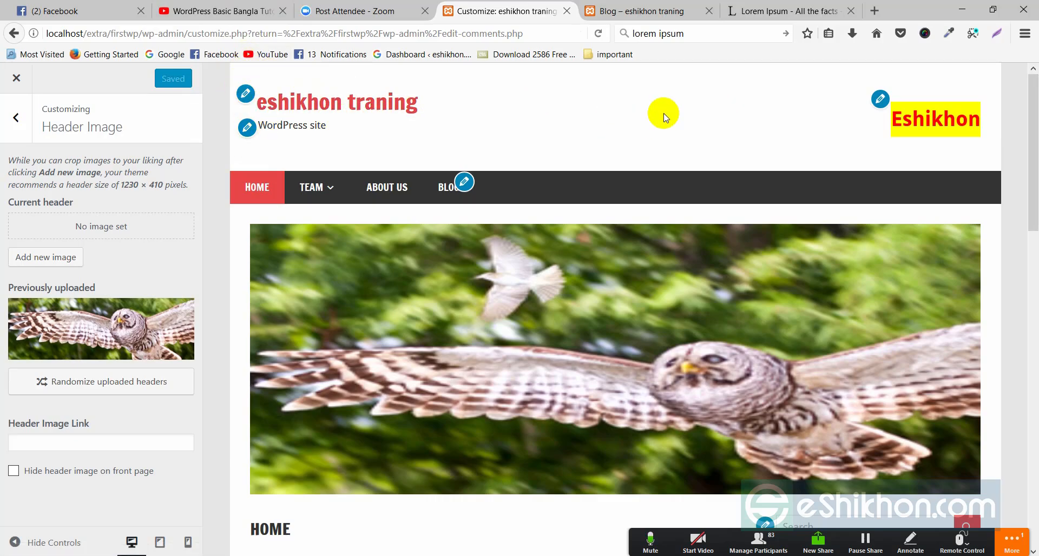
scroll(274, 274, down, 3)
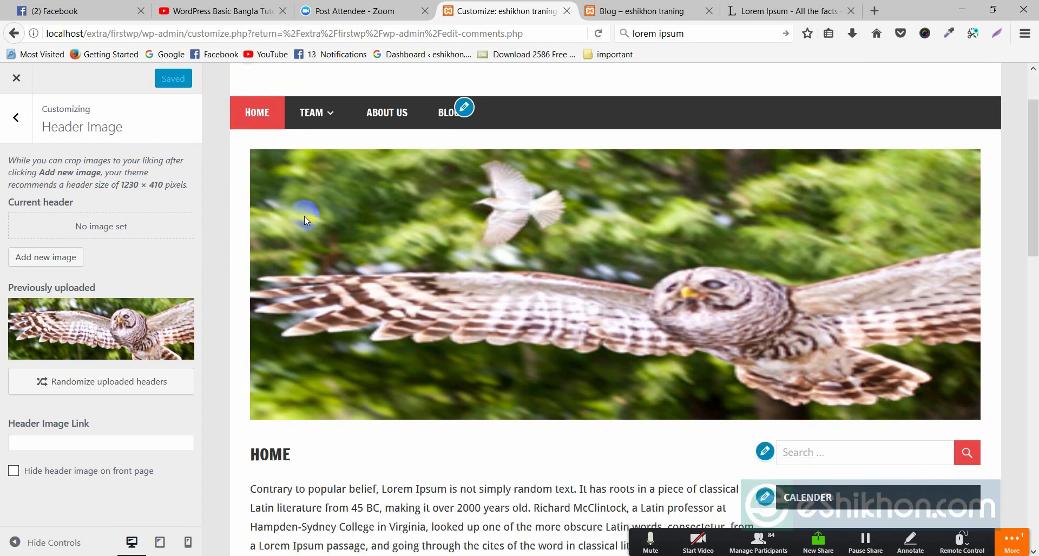
scroll(304, 216, up, 3)
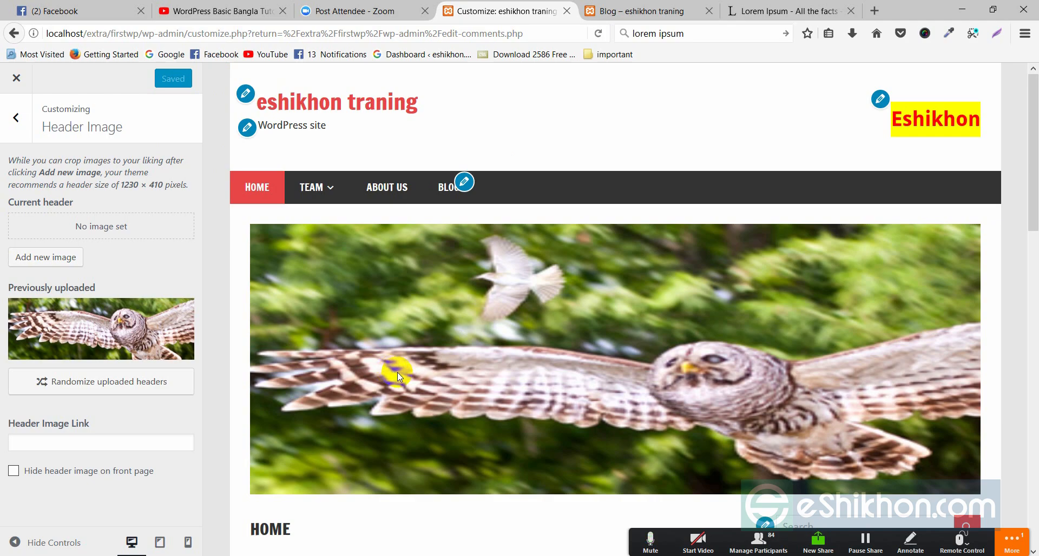
scroll(338, 243, down, 4)
scroll(327, 257, up, 4)
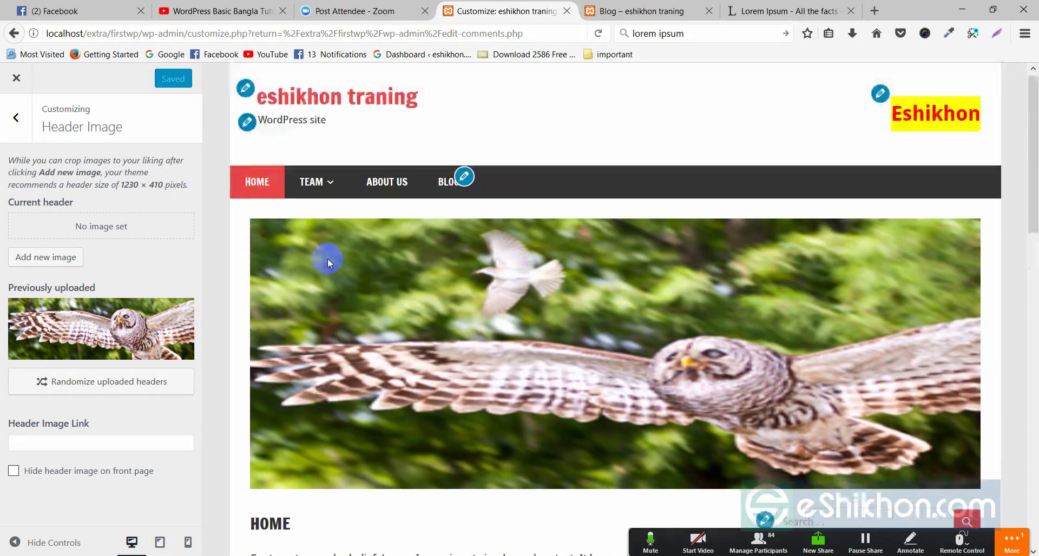
click(318, 190)
Leave the header image settings and open the Background section
scroll(400, 284, down, 3)
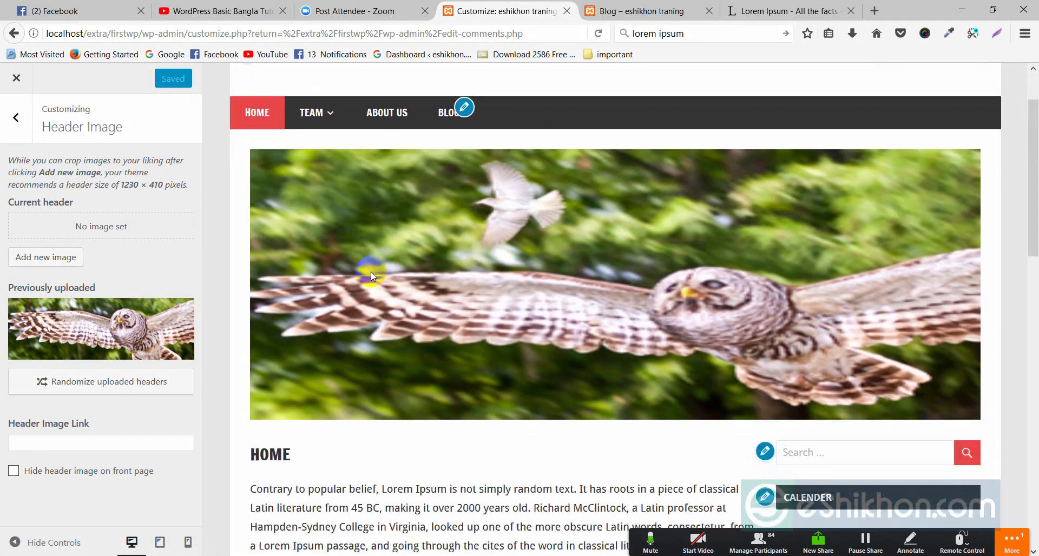
scroll(371, 272, up, 3)
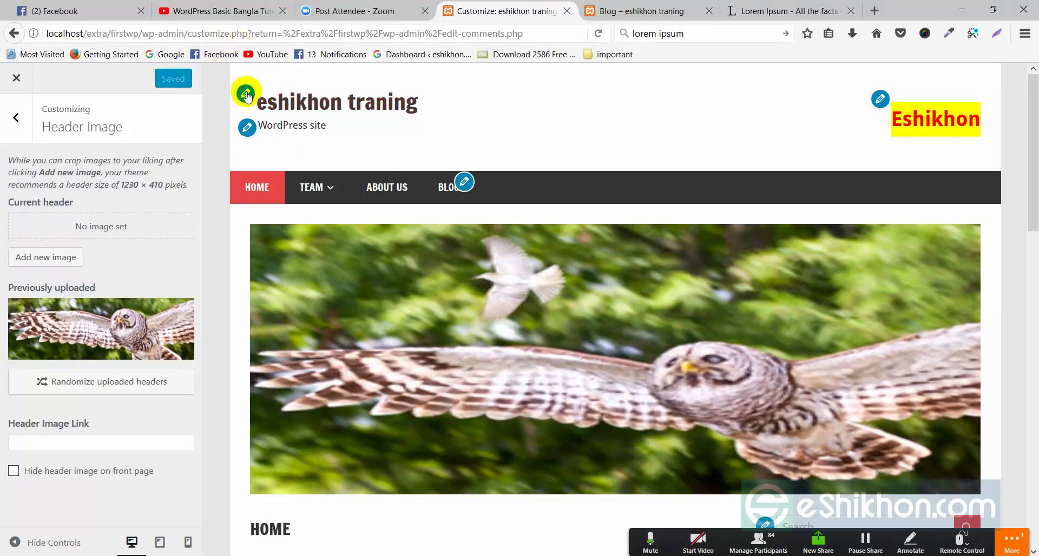
scroll(283, 233, down, 3)
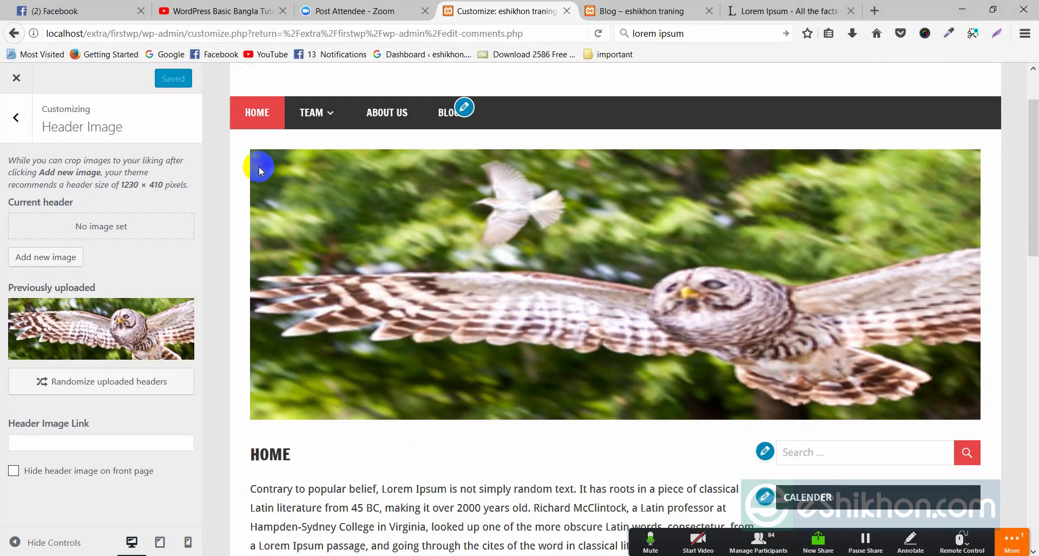
scroll(403, 238, up, 3)
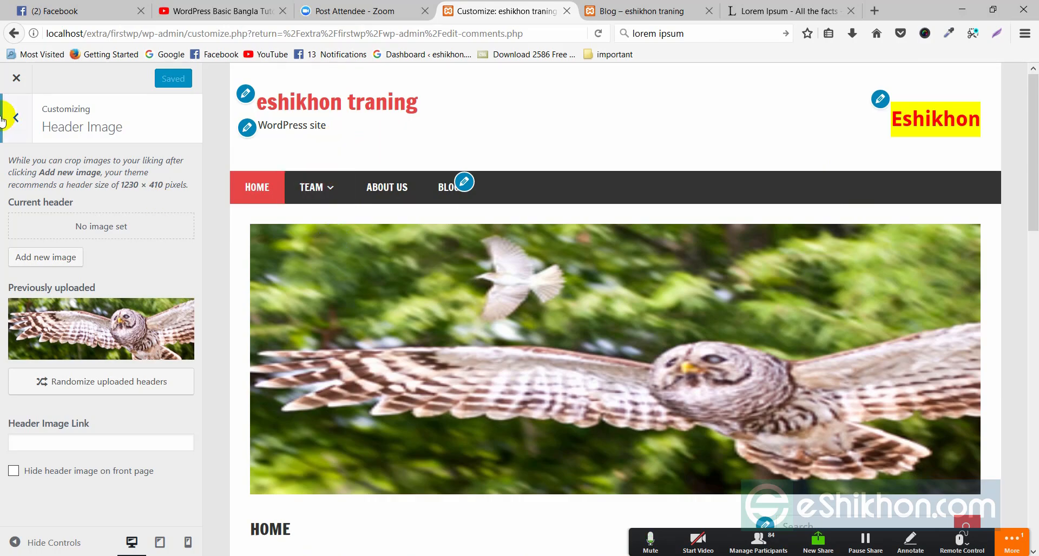
click(19, 117)
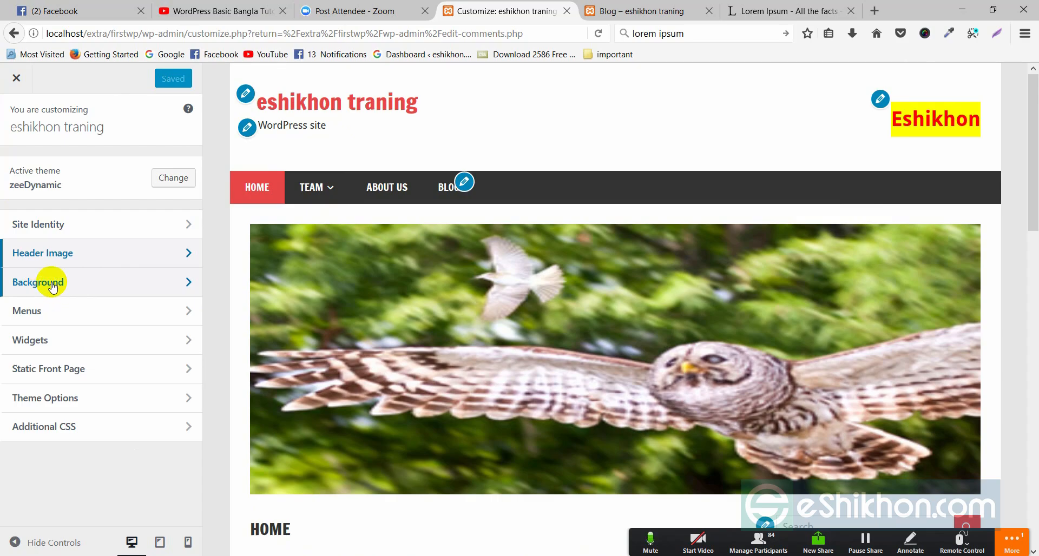
click(184, 285)
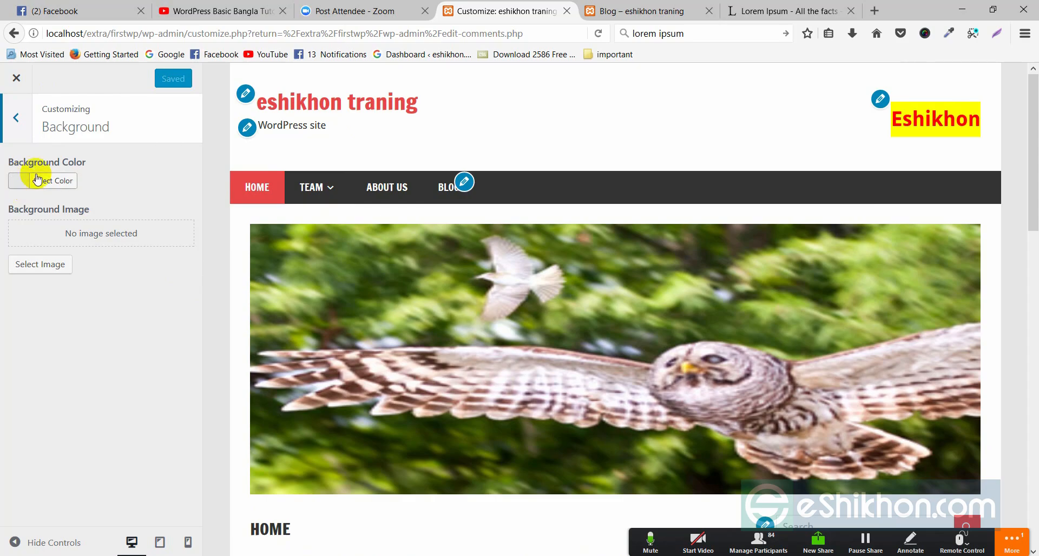
Try yellow, purple and maroon backgrounds, then settle on orange and save it
click(20, 184)
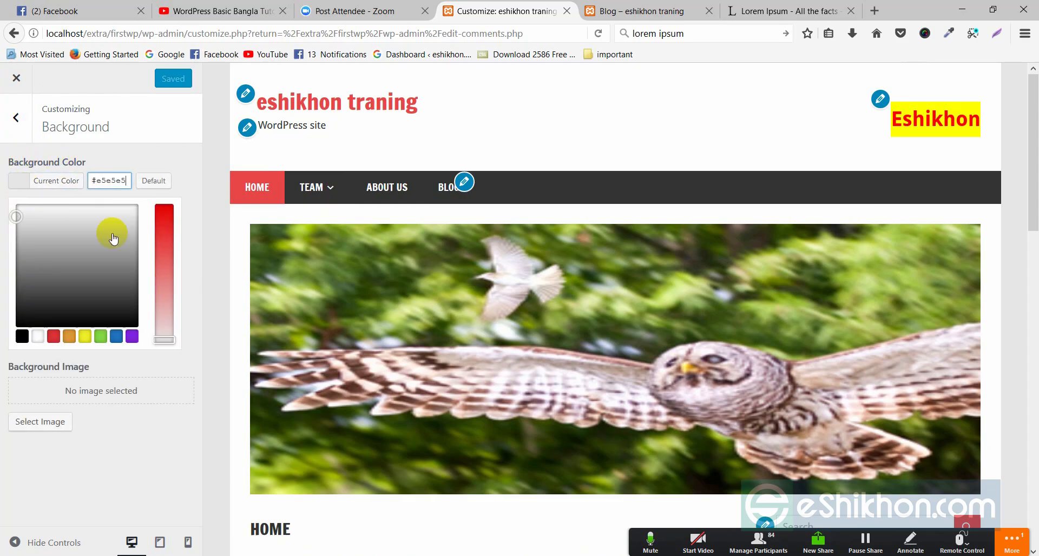
click(85, 337)
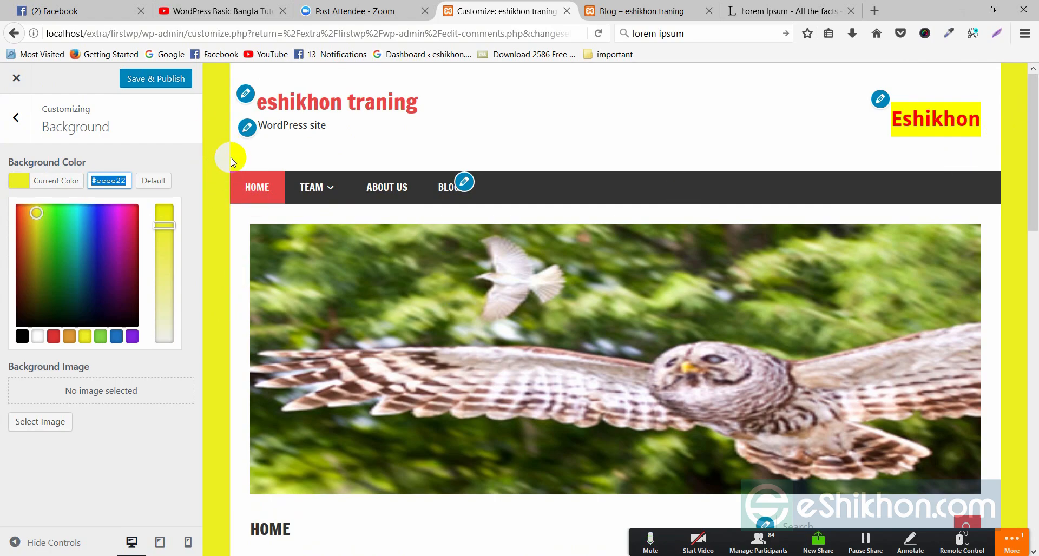
click(107, 214)
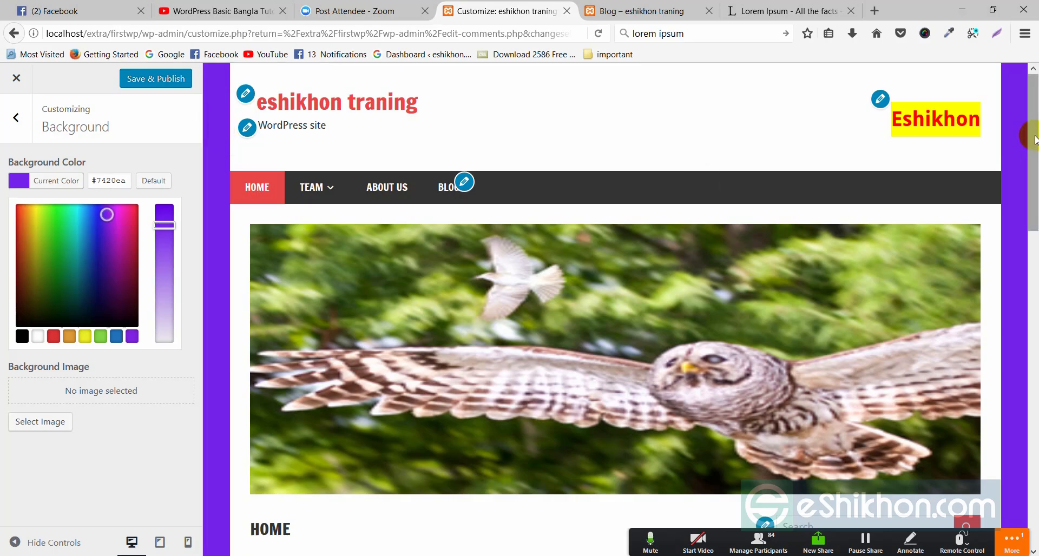
click(131, 282)
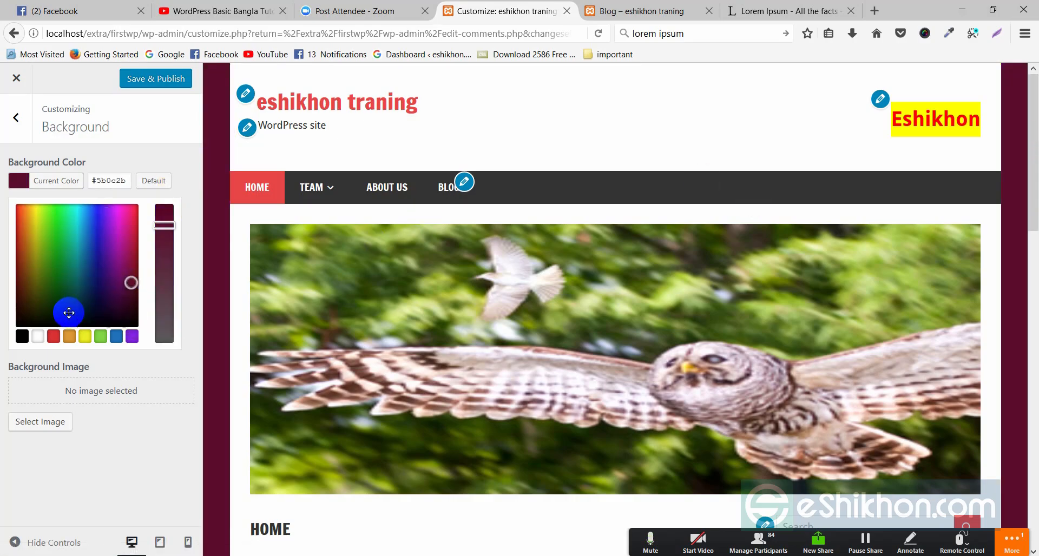
click(69, 336)
click(187, 149)
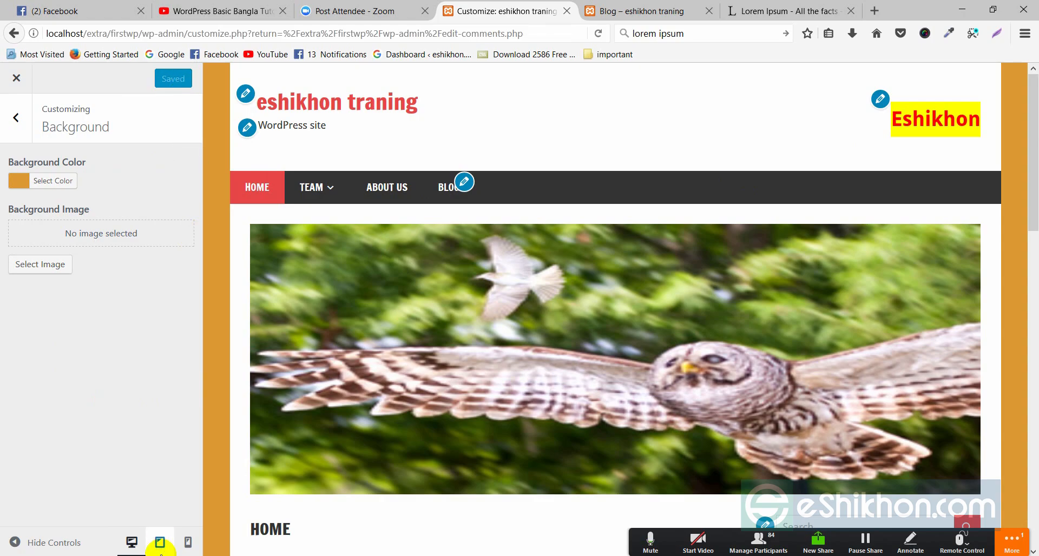
click(608, 11)
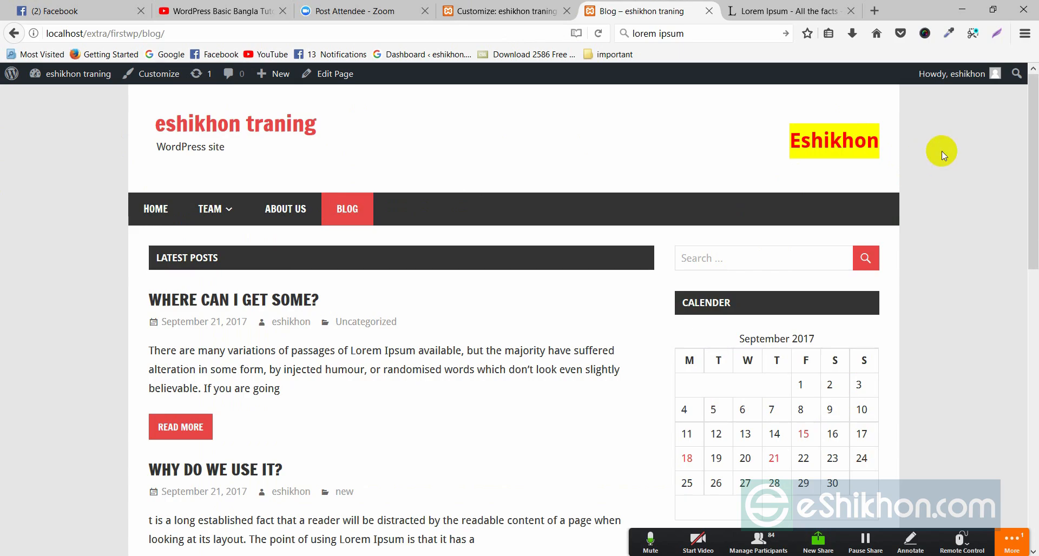
Reload the live Blog page to view the orange margins, then return to the Background settings
right_click(38, 194)
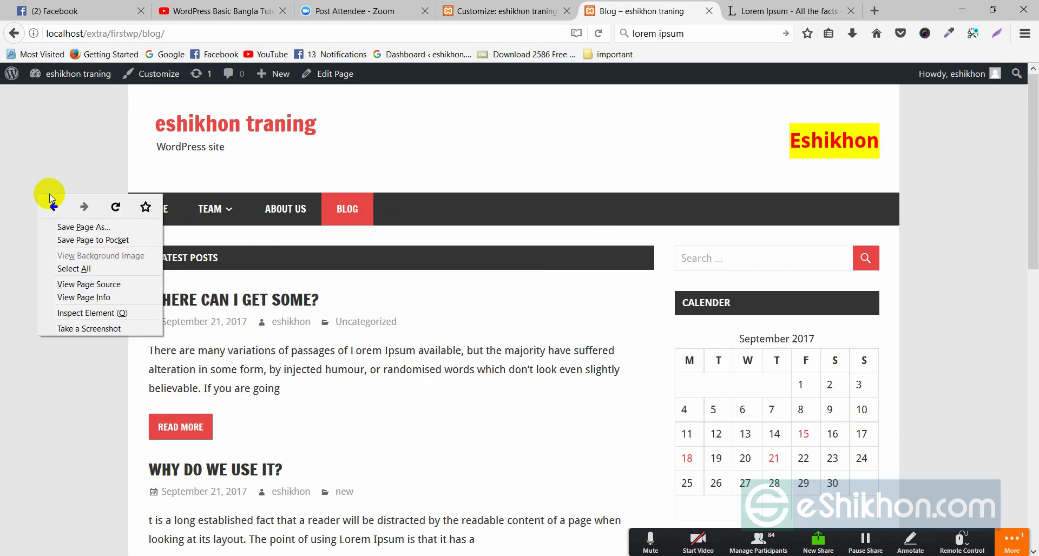
click(113, 201)
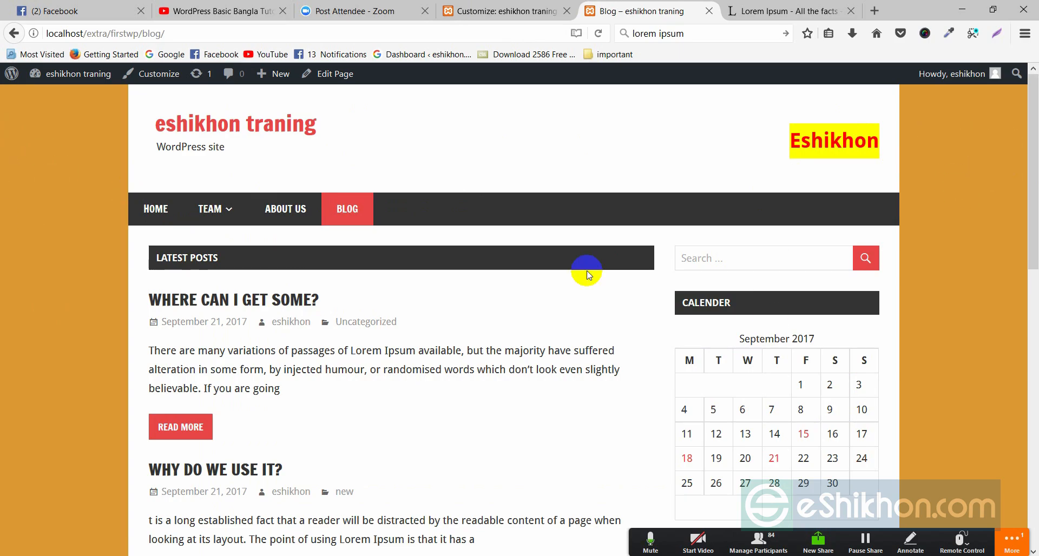
scroll(968, 293, down, 5)
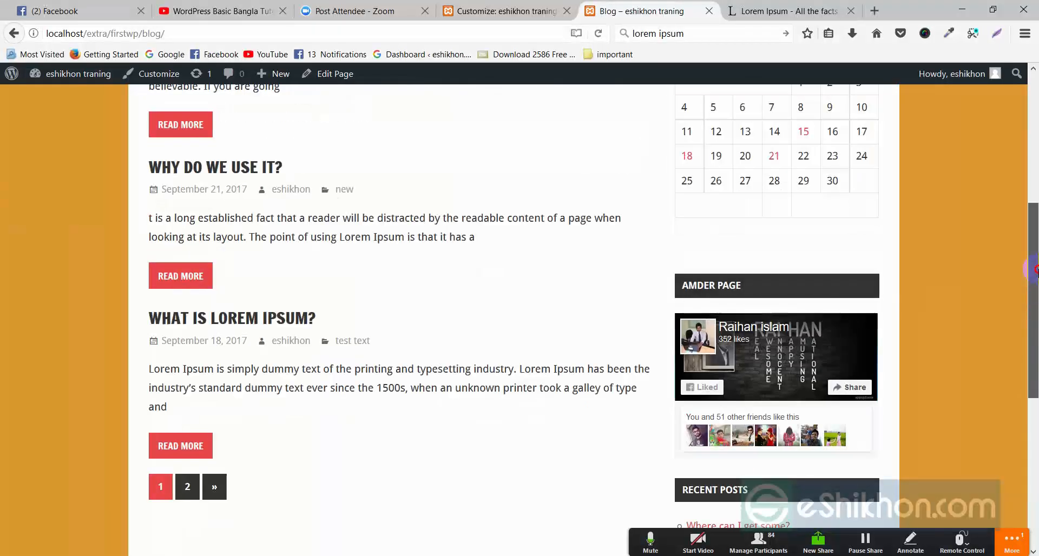
scroll(879, 206, up, 5)
click(508, 11)
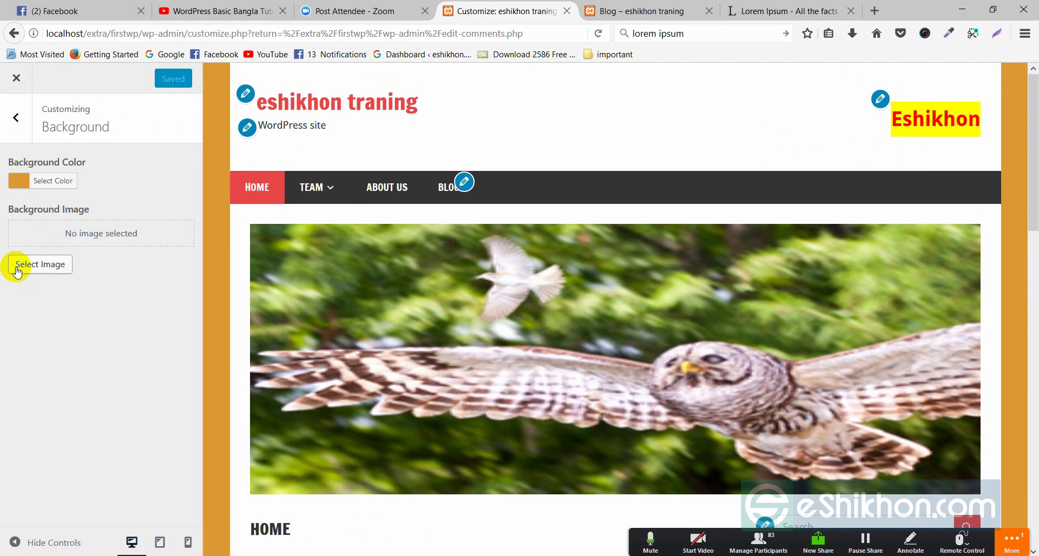
click(18, 120)
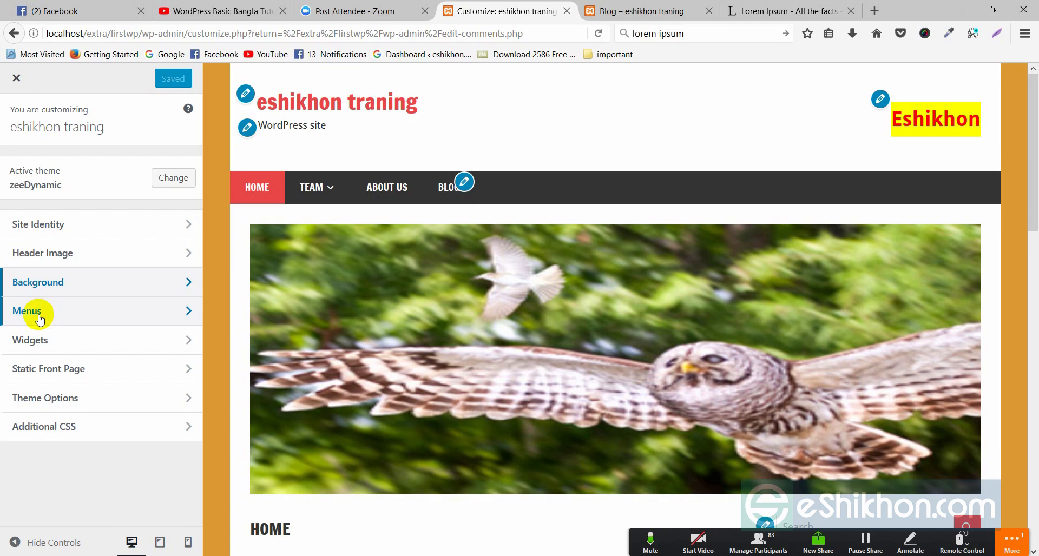
click(186, 312)
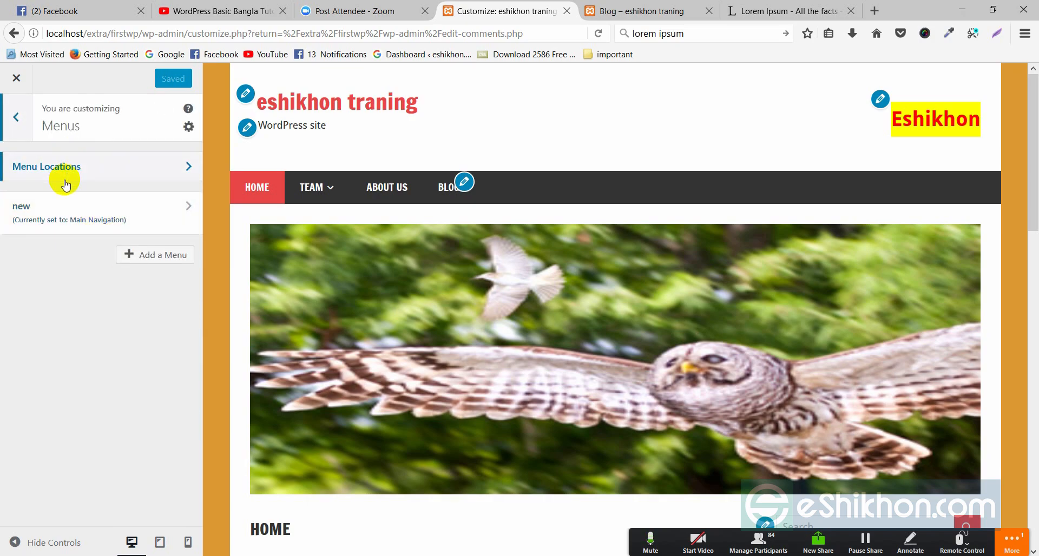
click(174, 166)
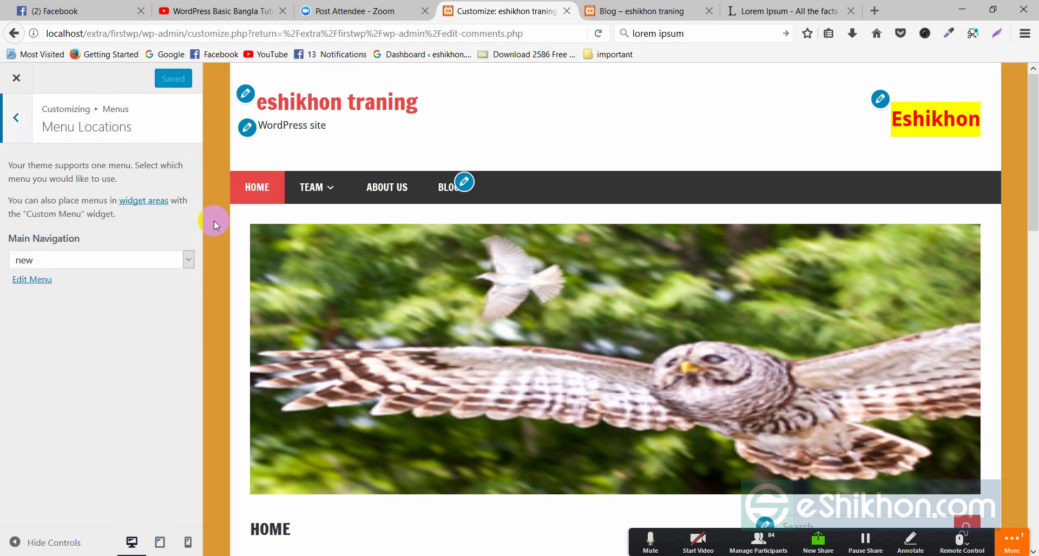
click(73, 260)
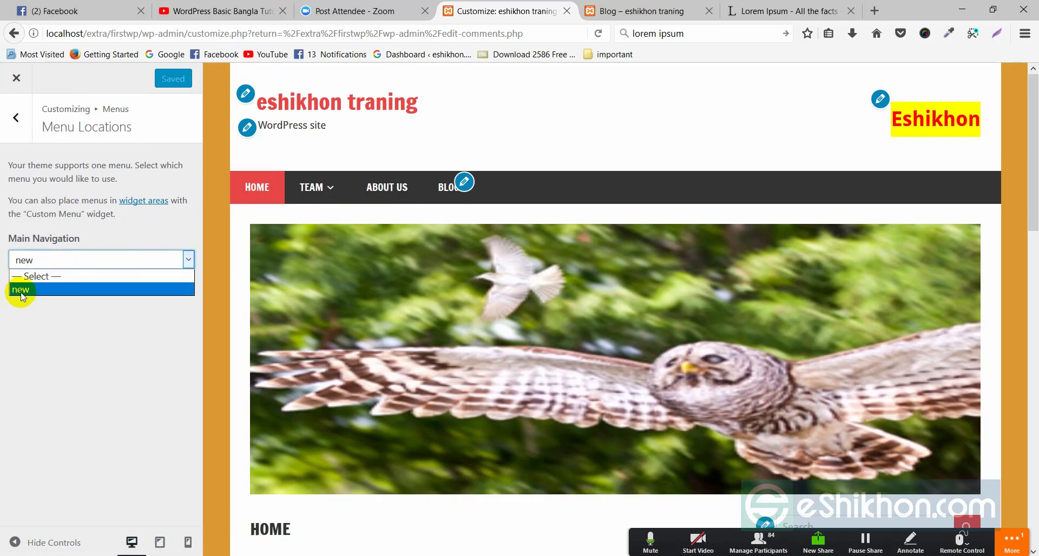
click(22, 290)
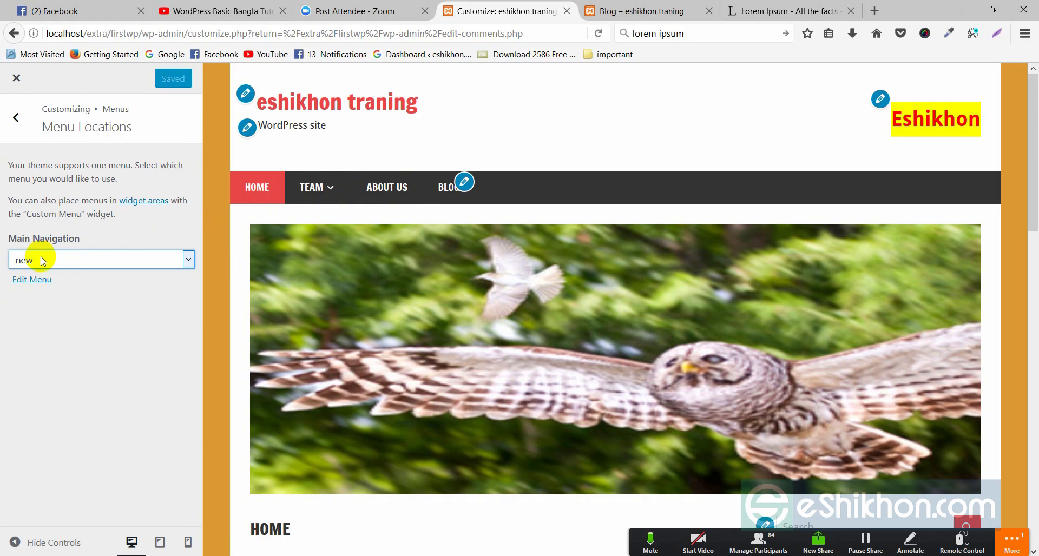
click(17, 118)
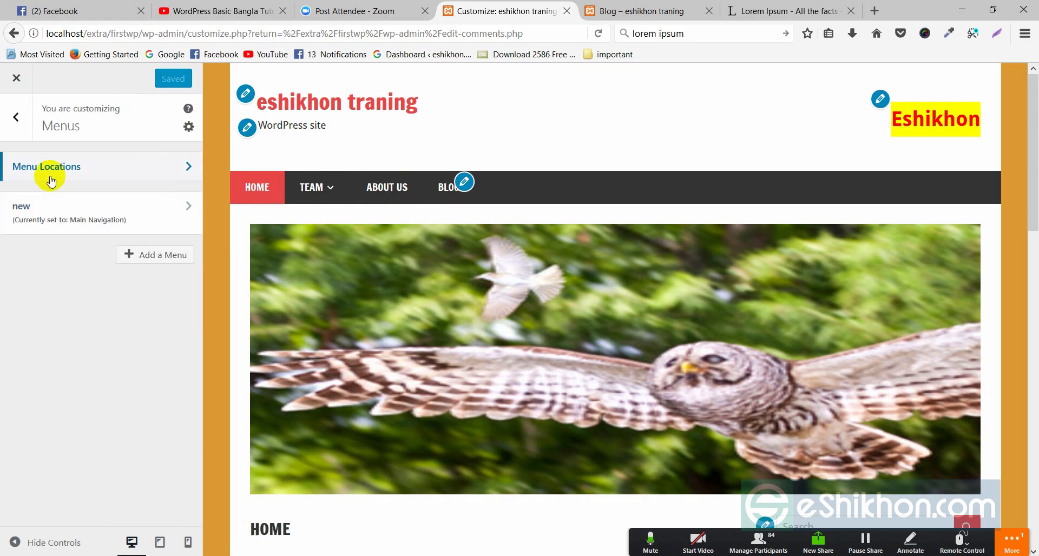
click(21, 119)
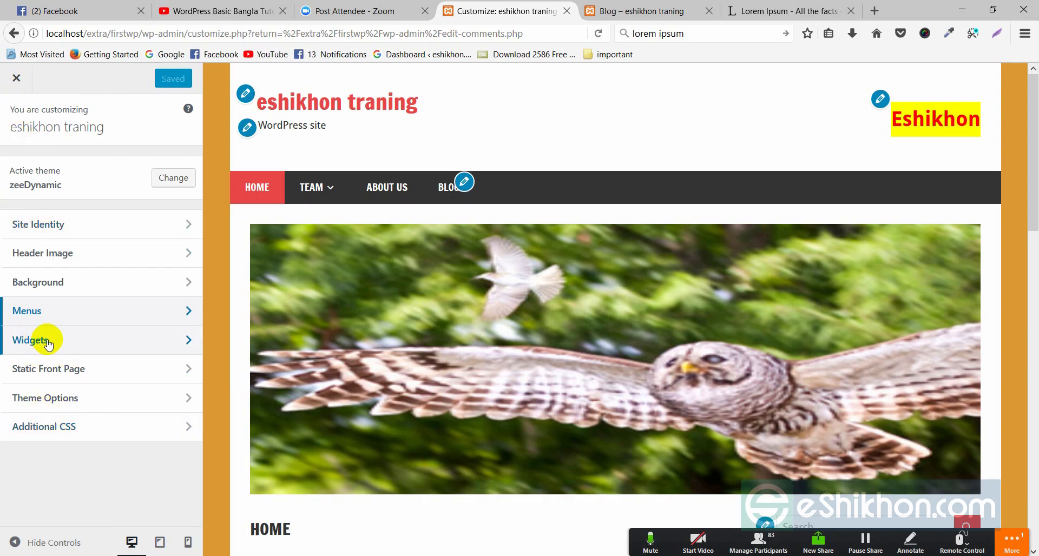
Open the Header widget area under Widgets, showing its single Custom HTML widget
scroll(788, 408, down, 10)
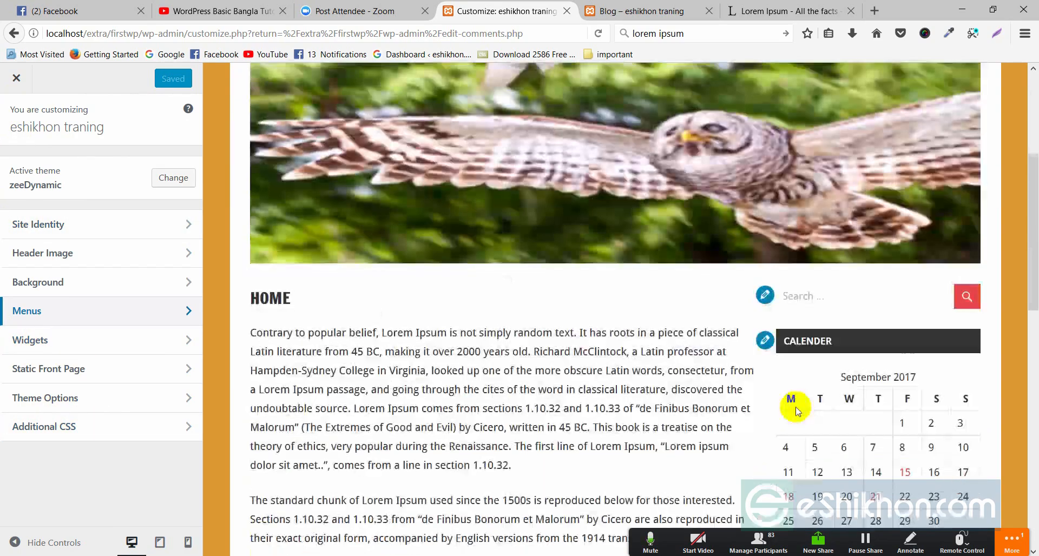
scroll(844, 281, down, 6)
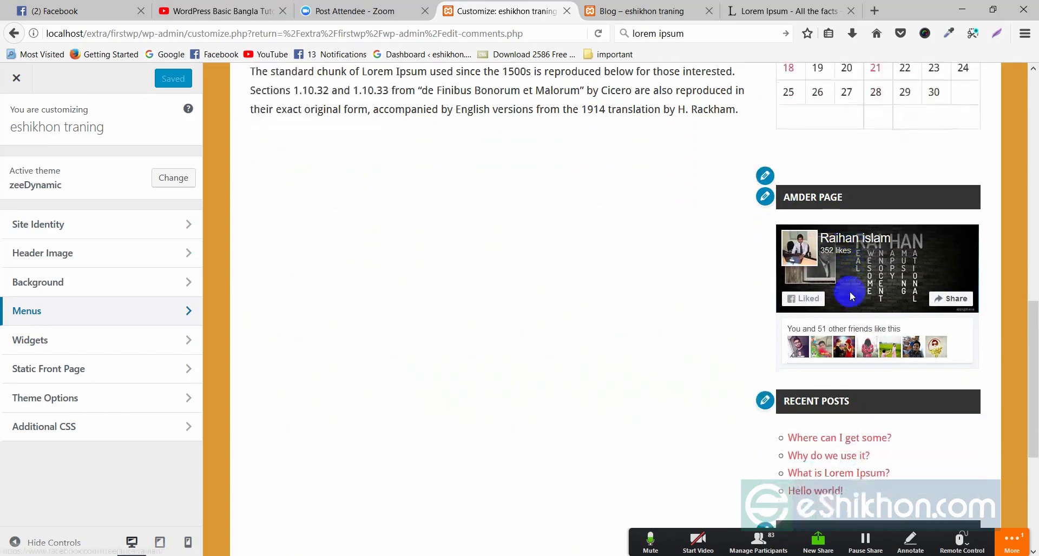
scroll(852, 319, up, 7)
scroll(860, 332, up, 4)
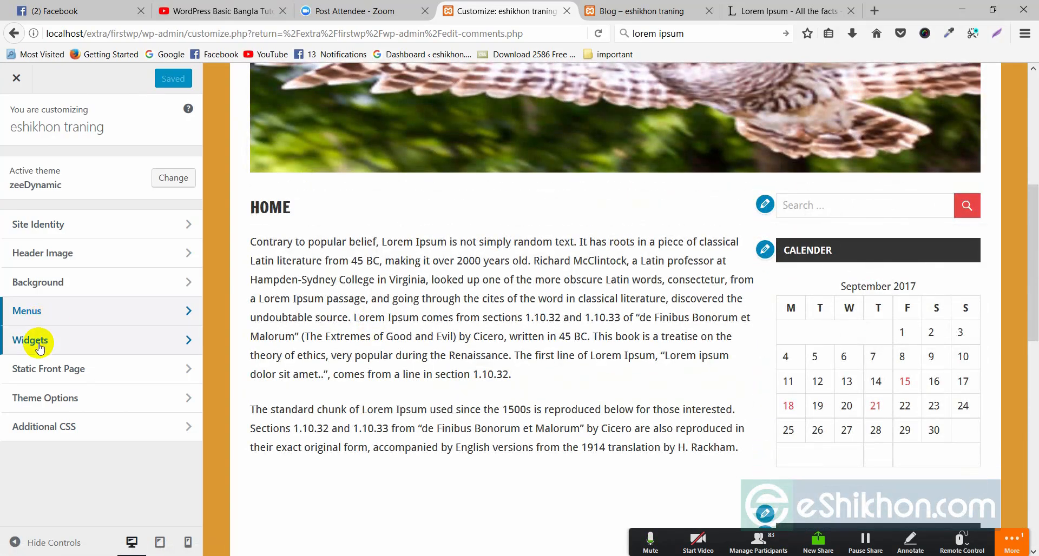
click(34, 341)
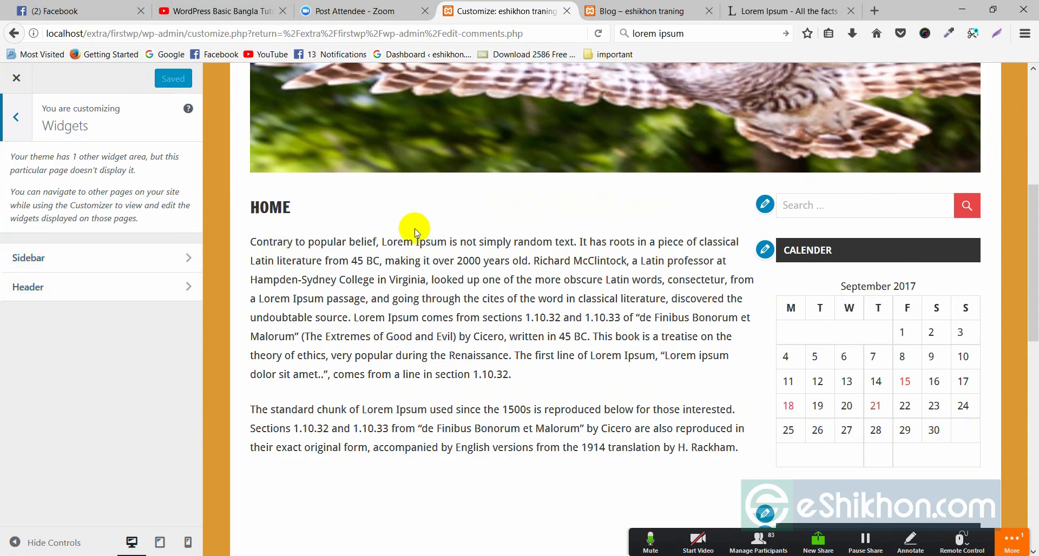
scroll(415, 232, up, 6)
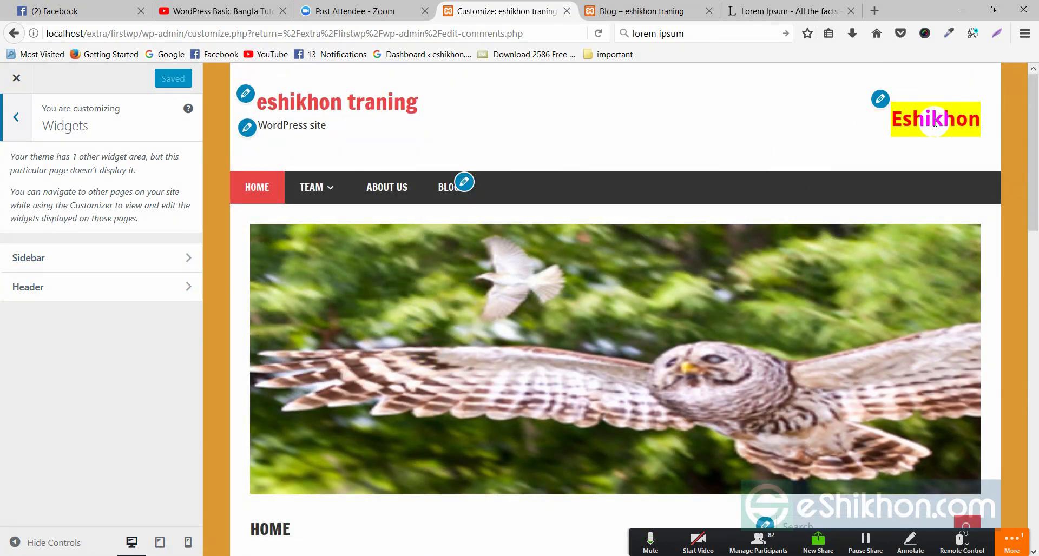
click(31, 287)
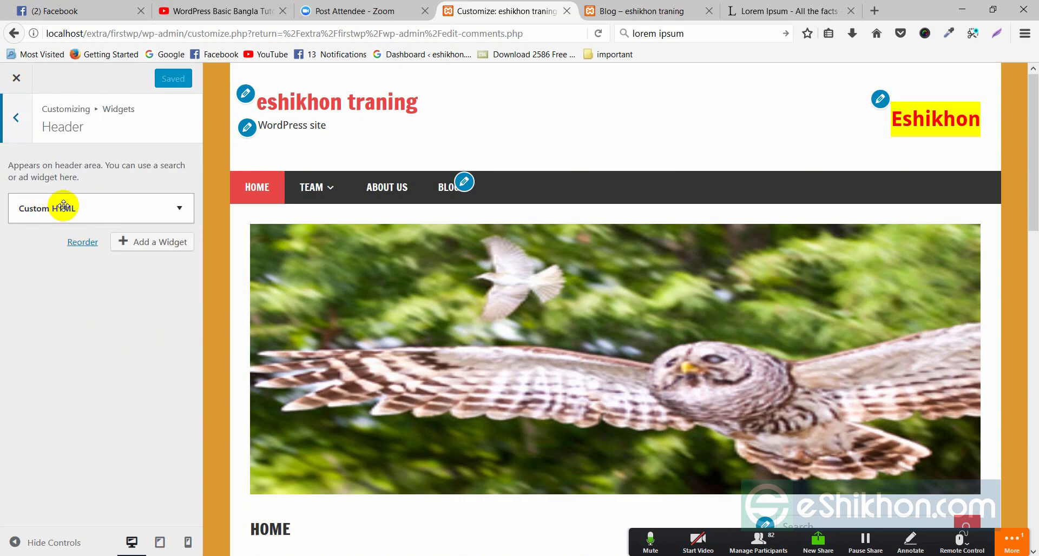
Change the header Custom HTML heading to 'Eshikhon traning' and publish it
click(179, 207)
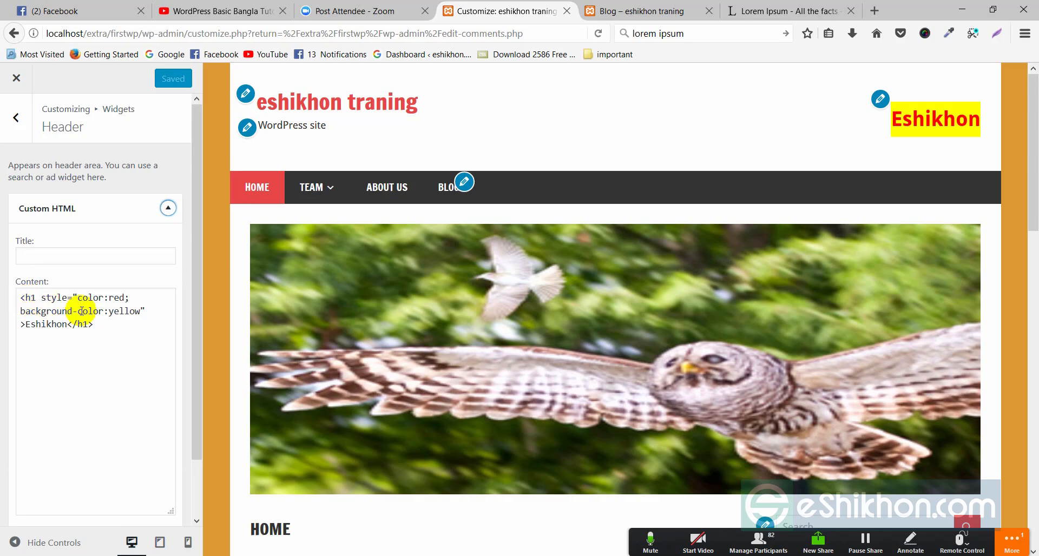
drag(25, 323, 66, 323)
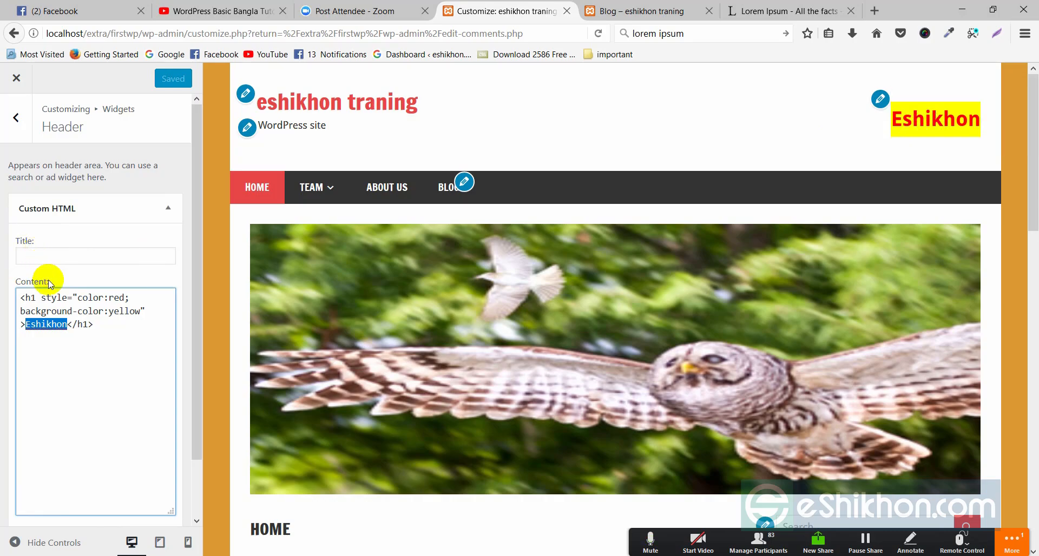
click(58, 340)
click(68, 326)
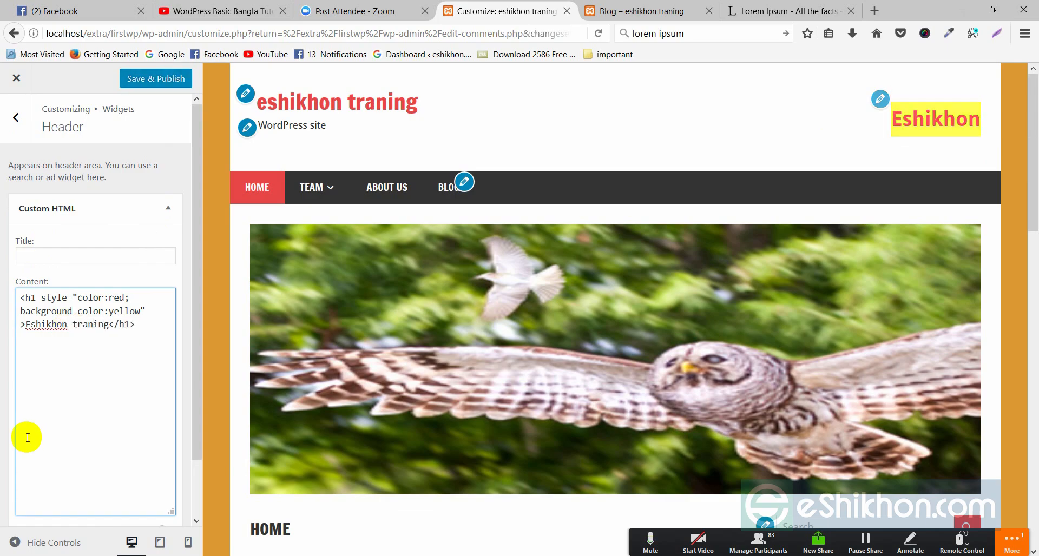
click(153, 78)
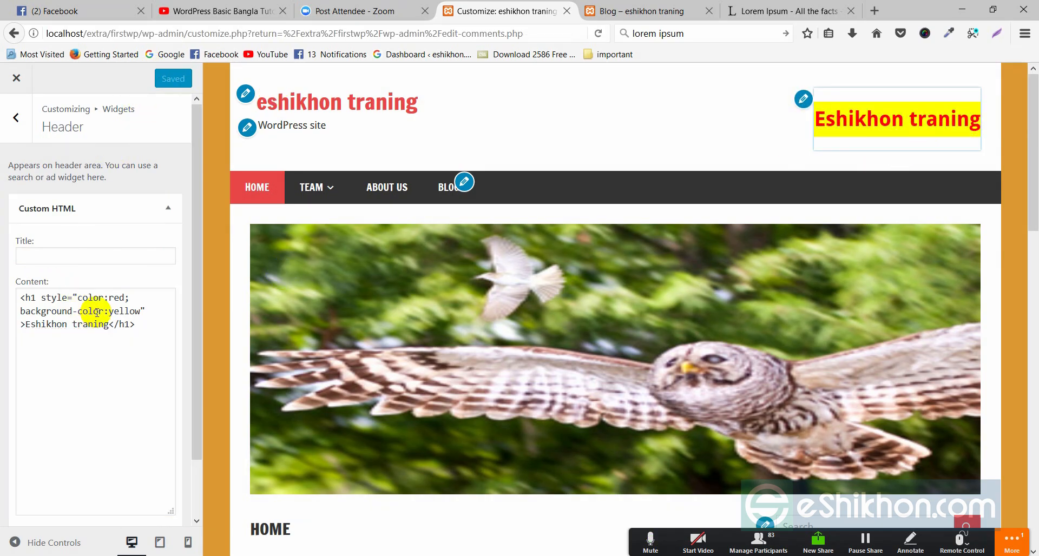
Delete the background-color:yellow style from the heading code and refresh the preview
drag(20, 312, 143, 312)
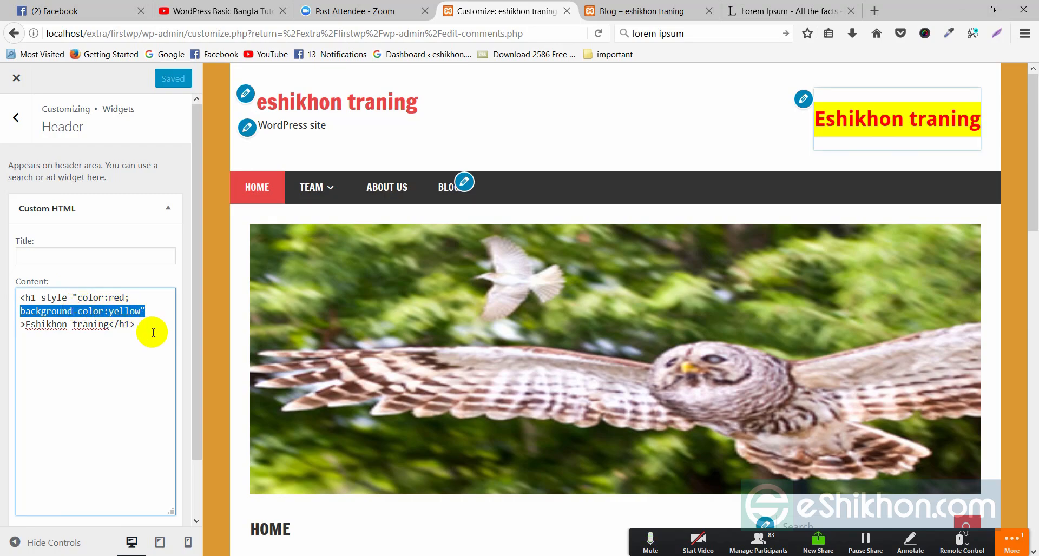
key(BackSpace)
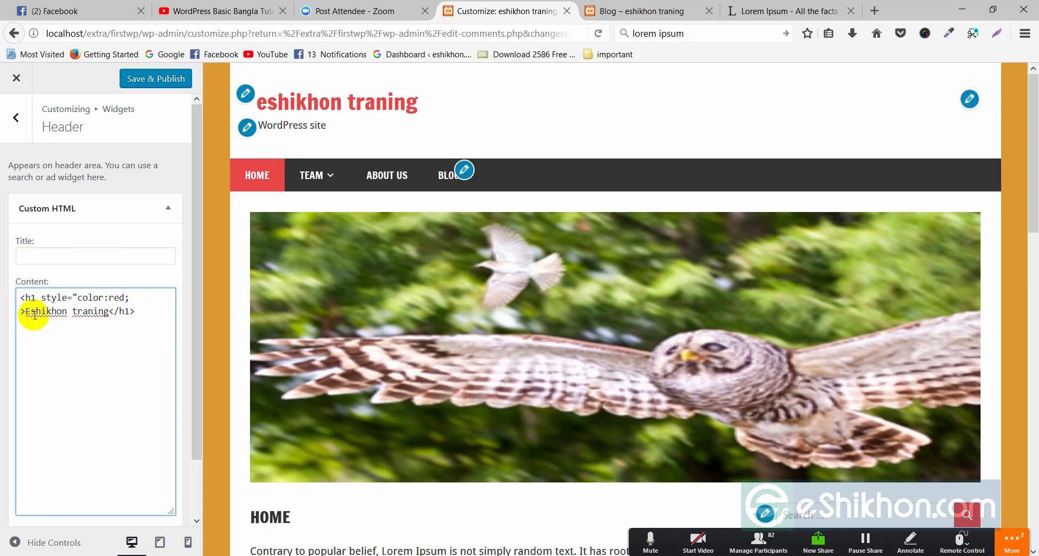
click(930, 108)
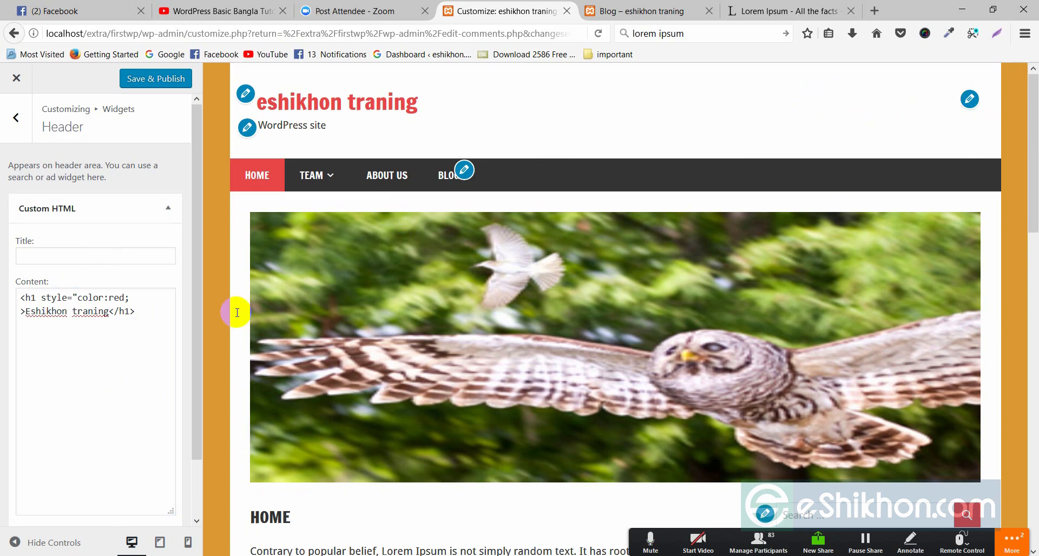
click(129, 309)
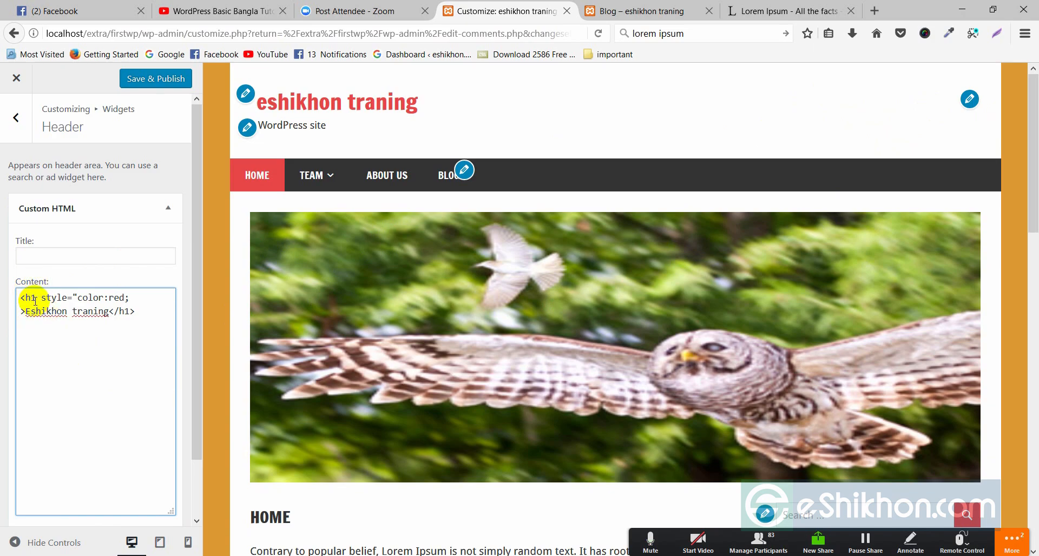
click(11, 300)
drag(87, 351, 92, 354)
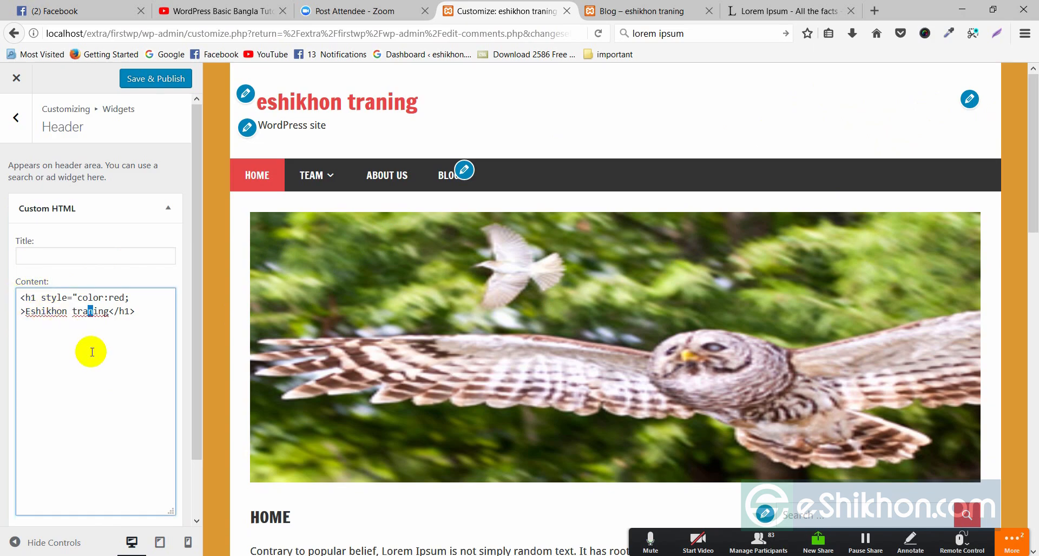
Close the Customizer, discard the unpublished edit, and reopen it from Appearance > Customize
click(17, 79)
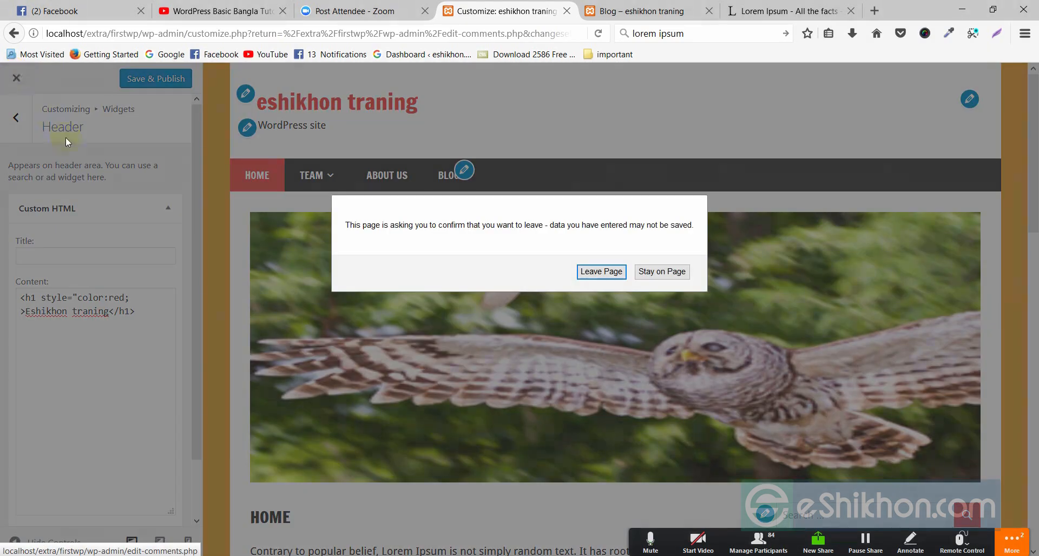
click(616, 271)
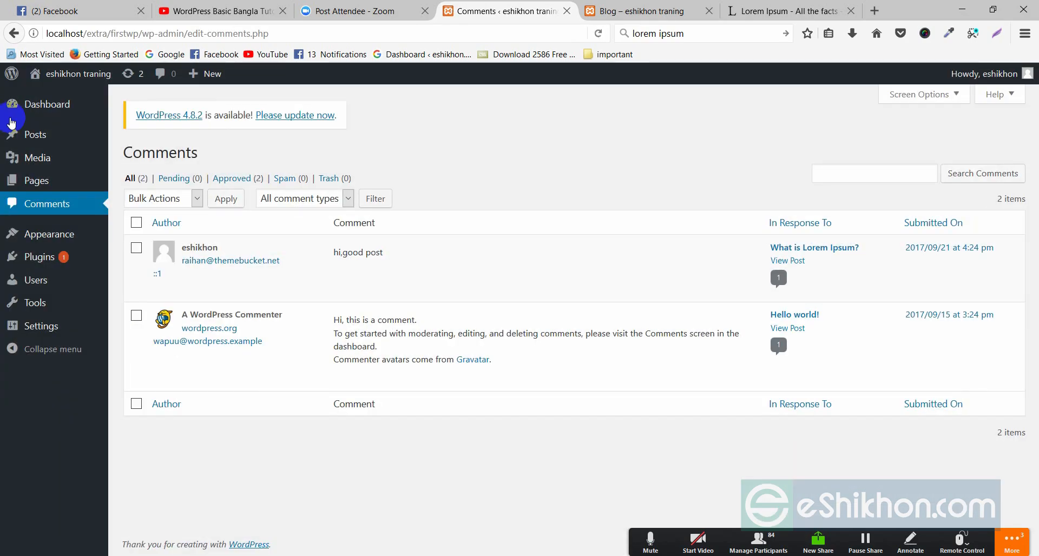
mouse_move(60, 238)
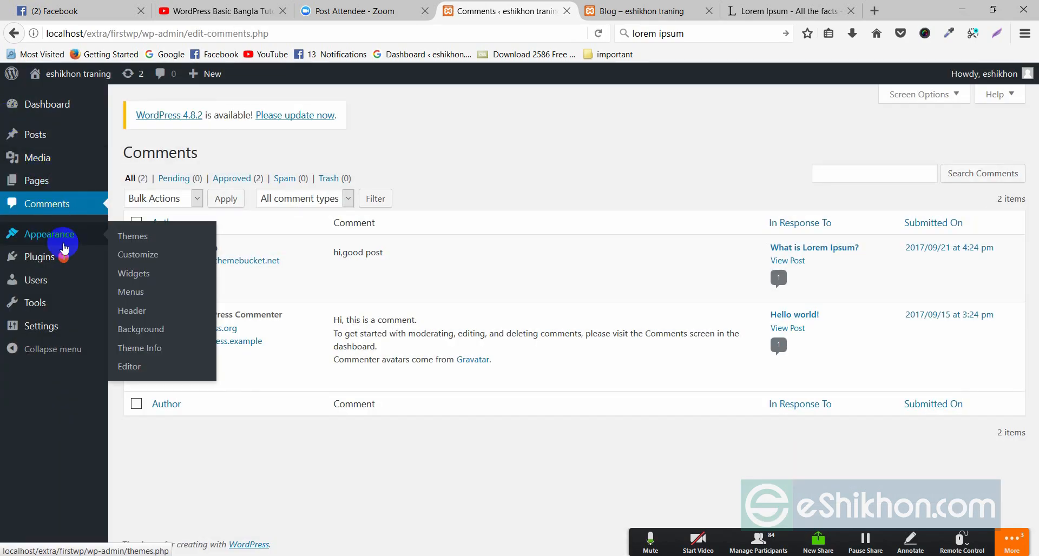
click(141, 256)
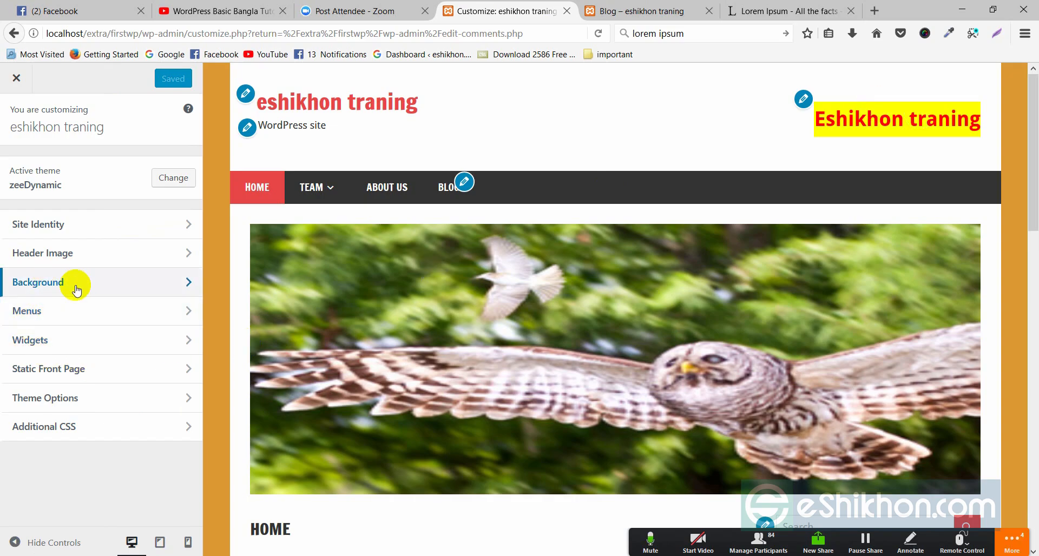
Go to Widgets > Header and expand its Custom HTML widget
click(30, 311)
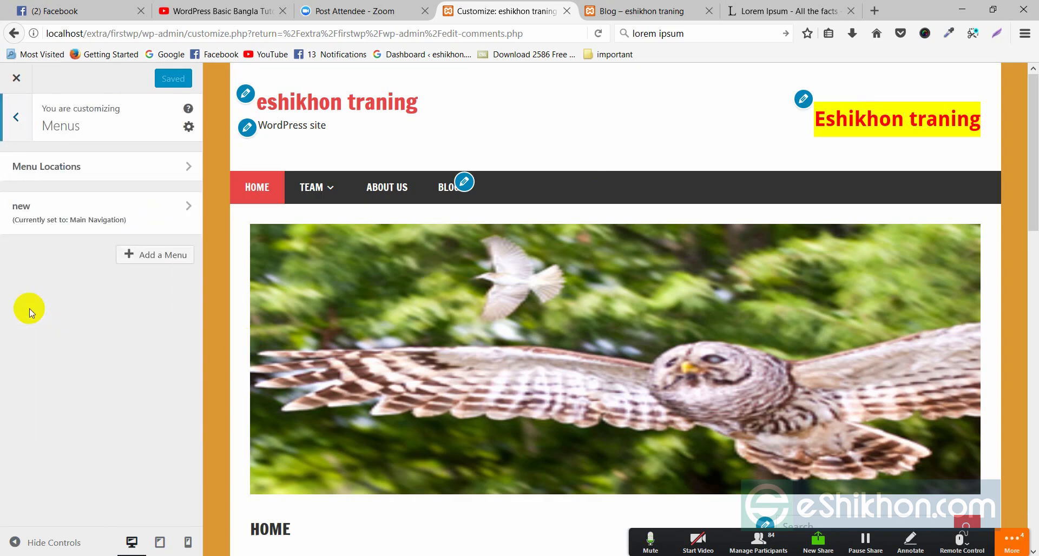
click(14, 118)
click(31, 338)
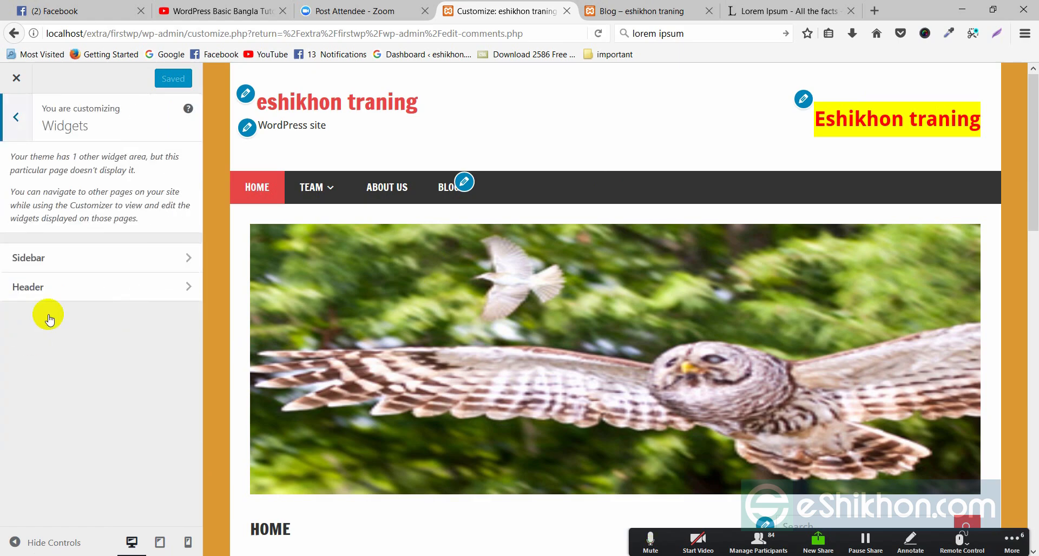
click(190, 288)
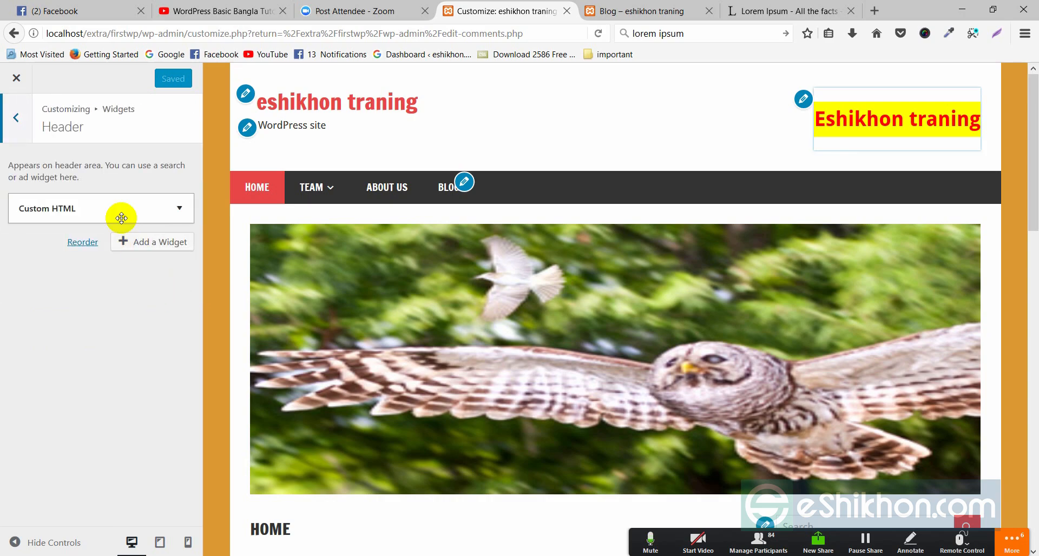
click(62, 210)
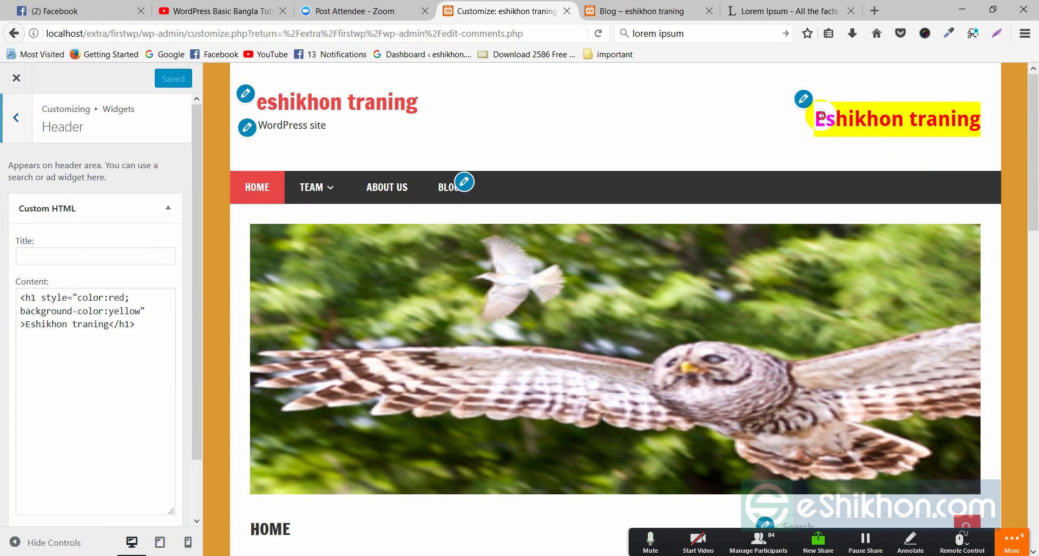
Delete background-color:yellow from the h1 style and return to the widget areas list
drag(820, 115, 980, 121)
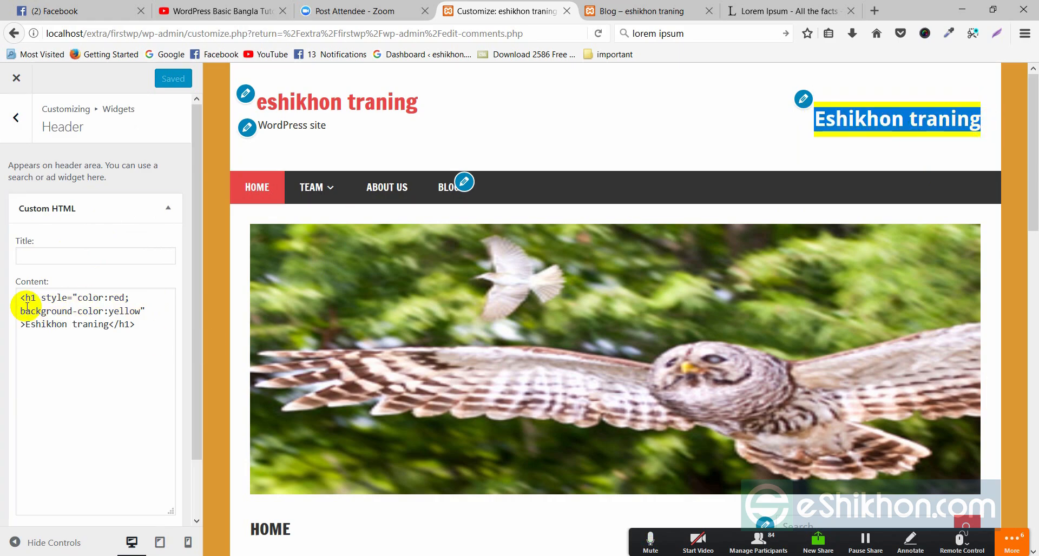
drag(20, 309, 169, 306)
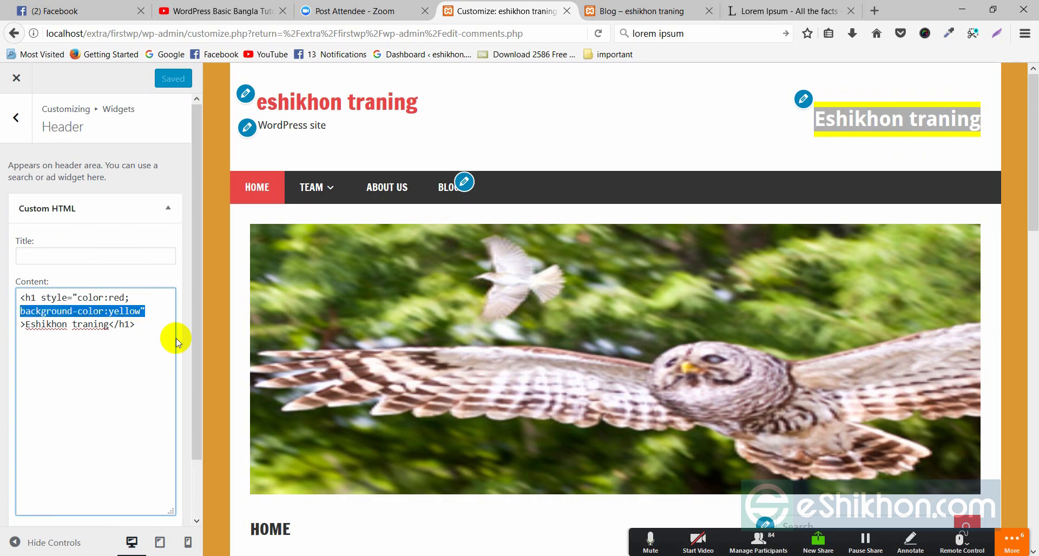
key(BackSpace)
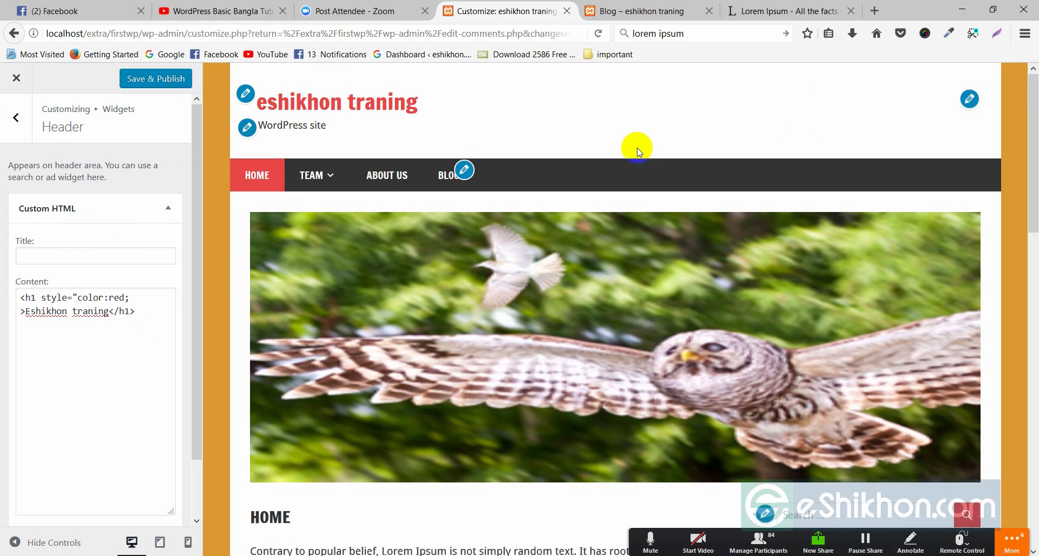
click(977, 102)
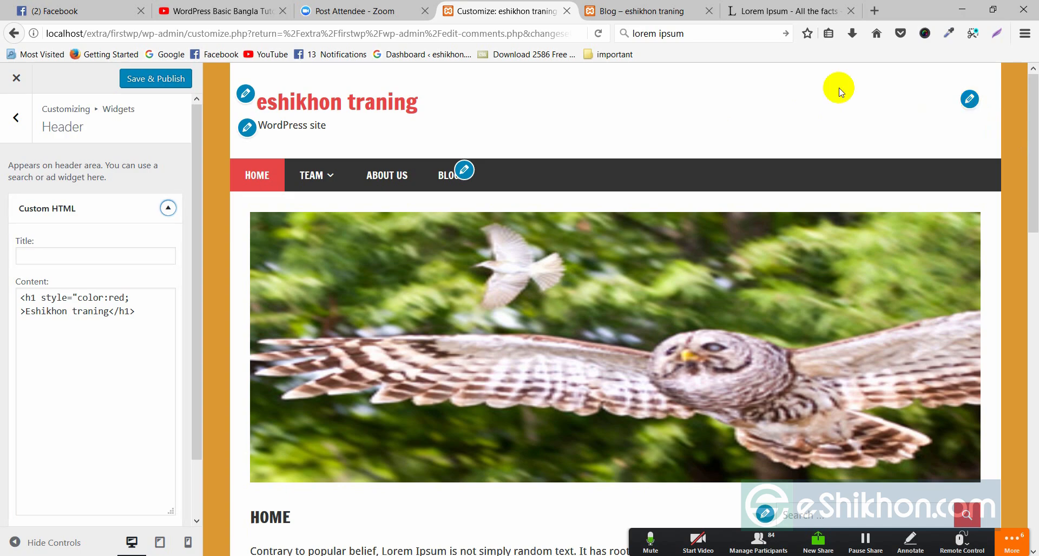
click(132, 300)
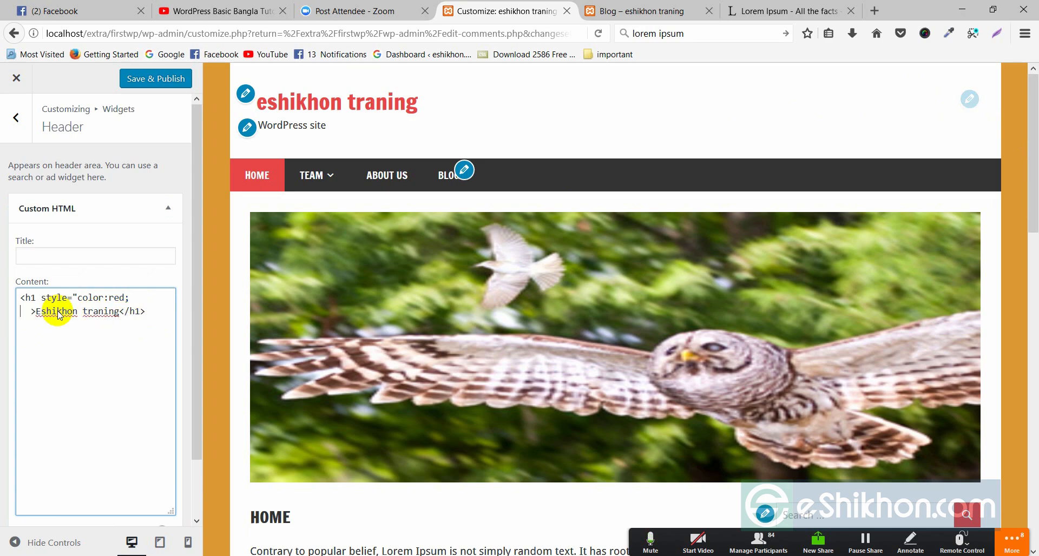
click(16, 118)
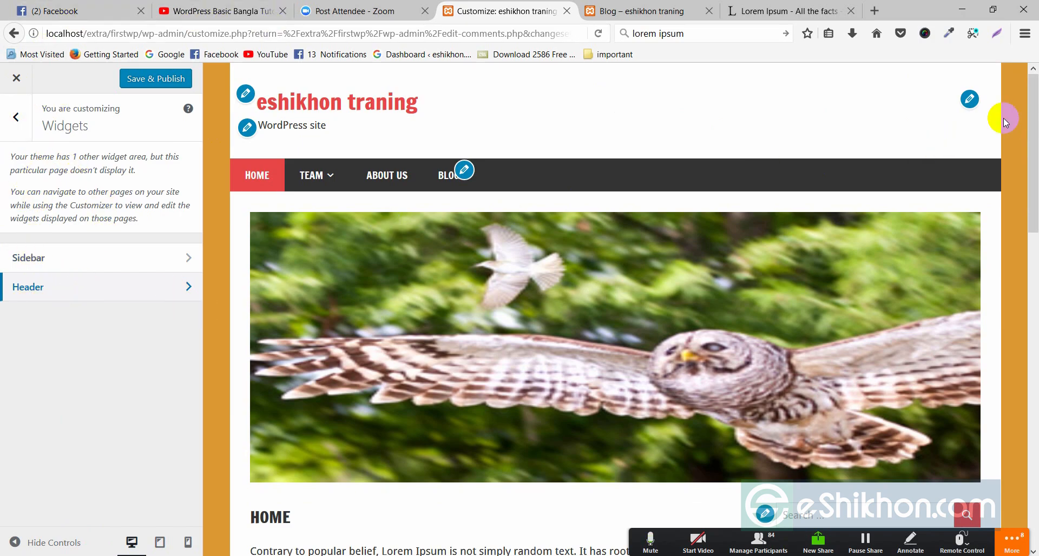
right_click(877, 110)
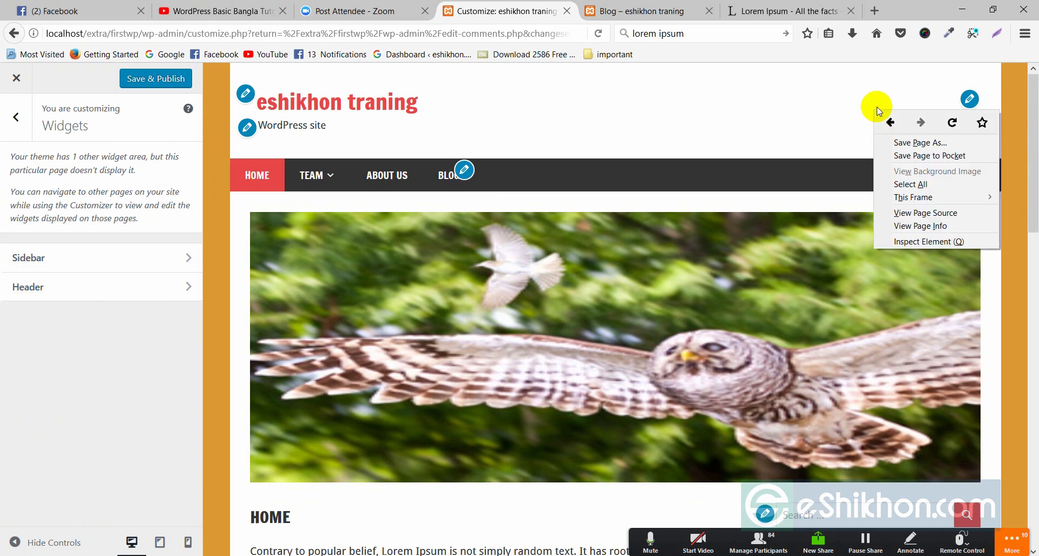
click(921, 241)
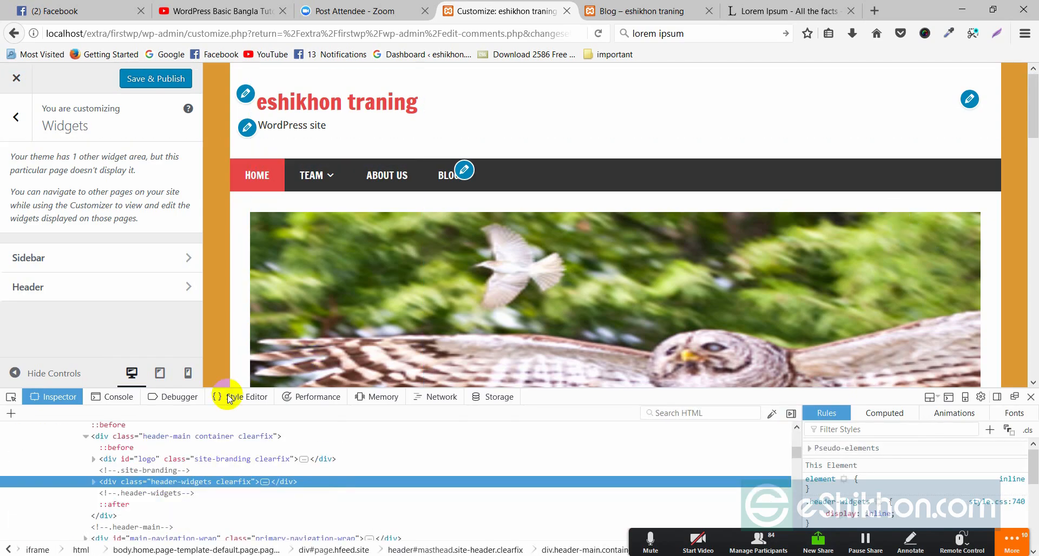
click(11, 396)
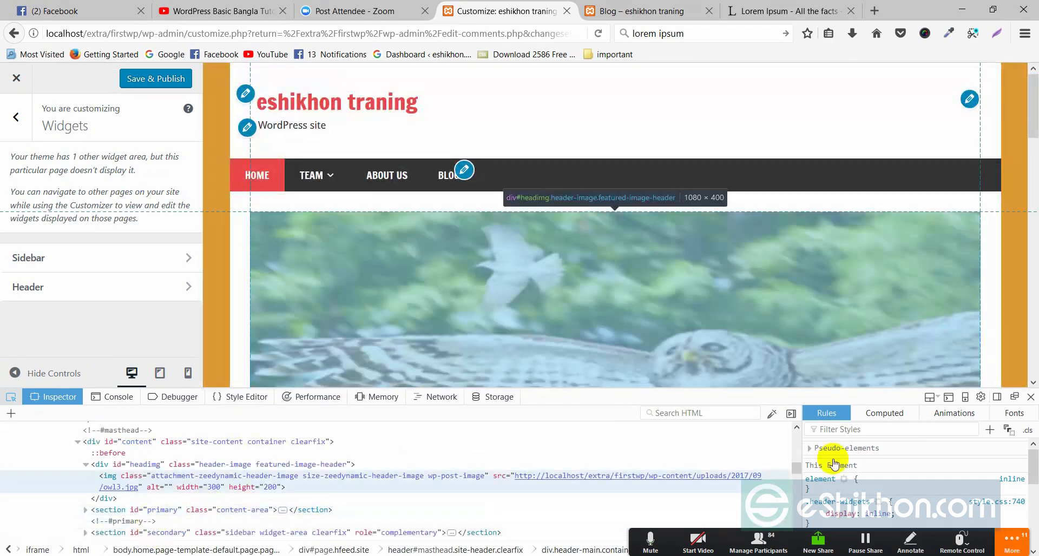
click(1030, 397)
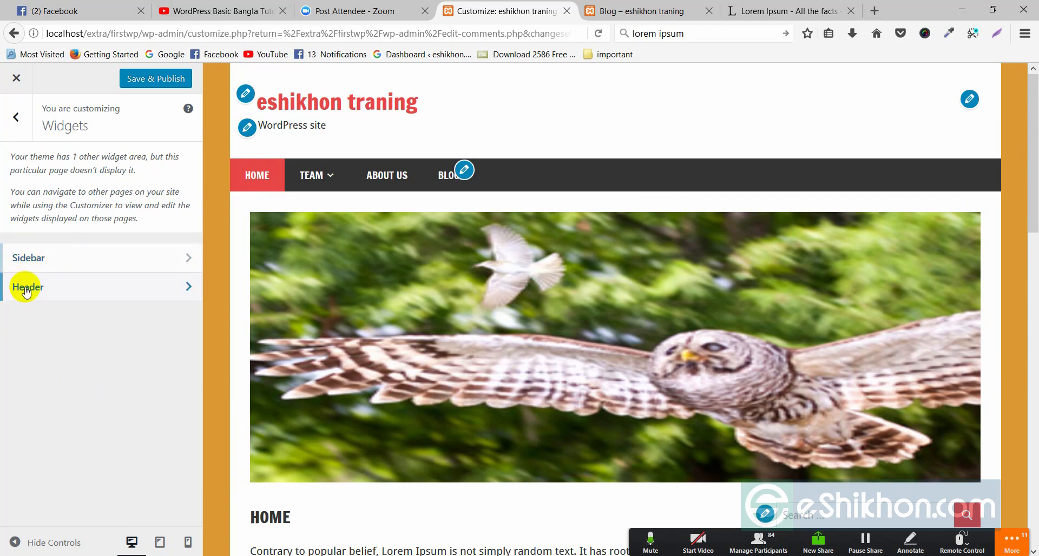
Open the Sidebar widget area and look over its widgets
click(184, 260)
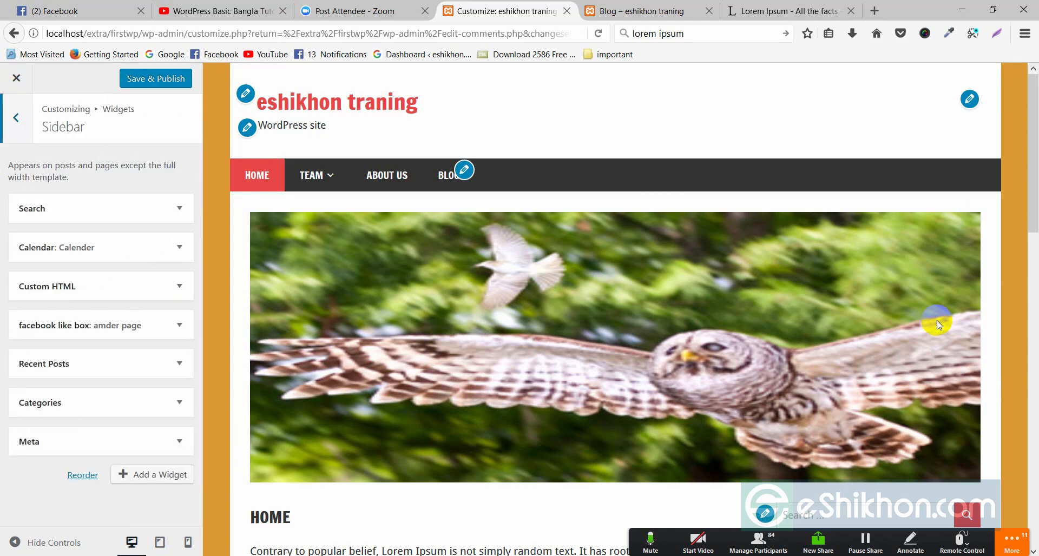
scroll(934, 325, down, 7)
scroll(921, 213, up, 2)
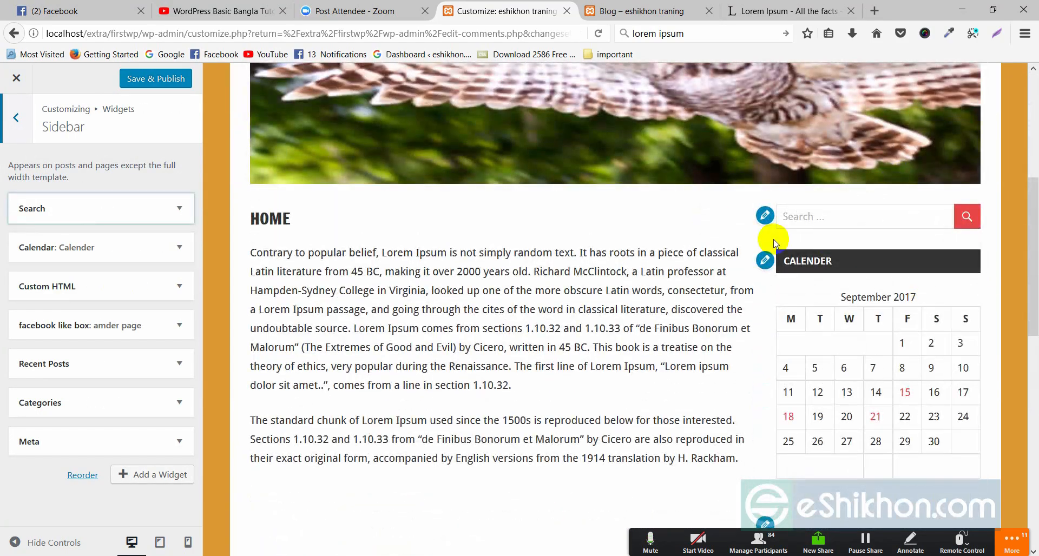
click(795, 216)
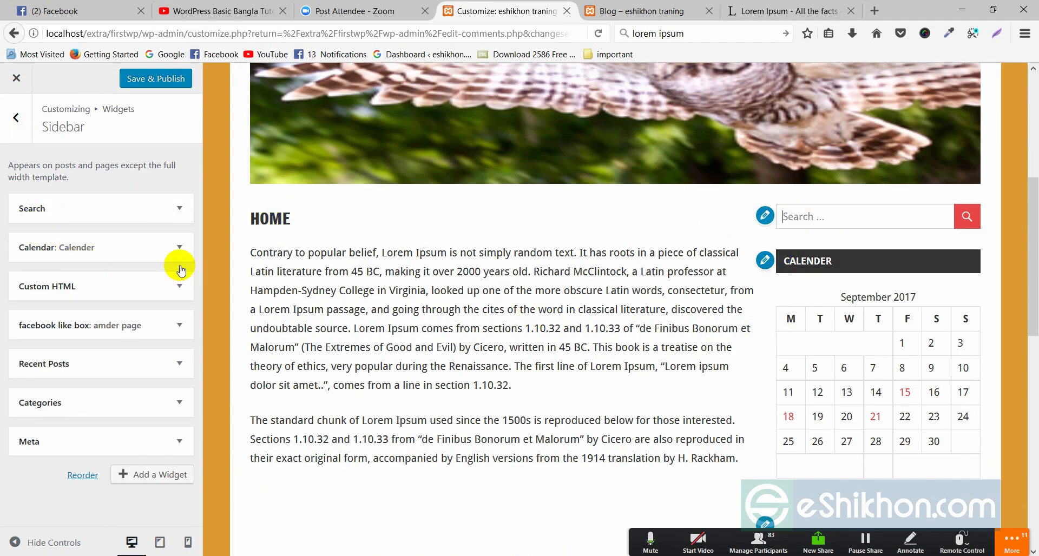
Inspect and collapse the Calendar widget, then expand the sidebar's Custom HTML widget
click(178, 248)
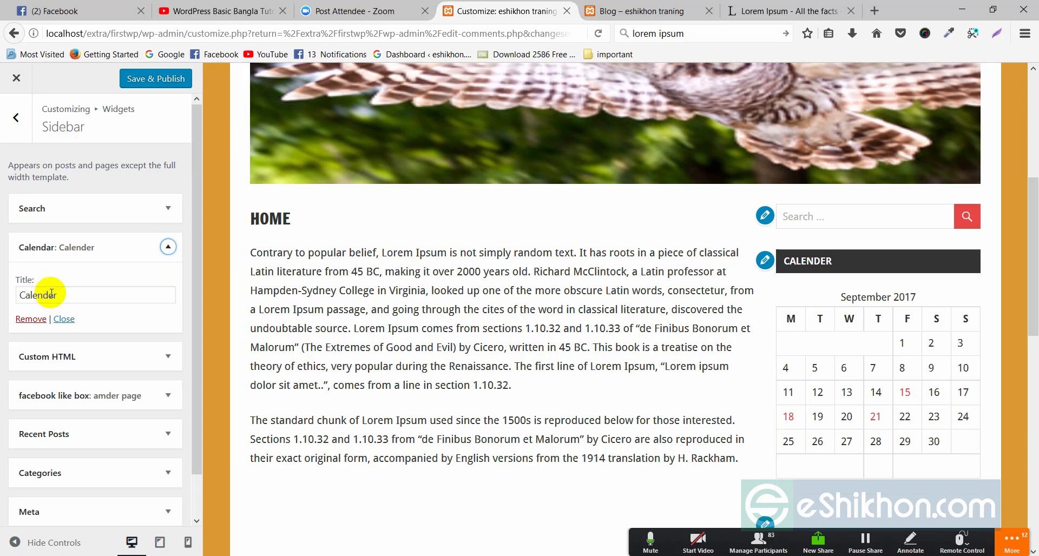
drag(65, 294, 4, 290)
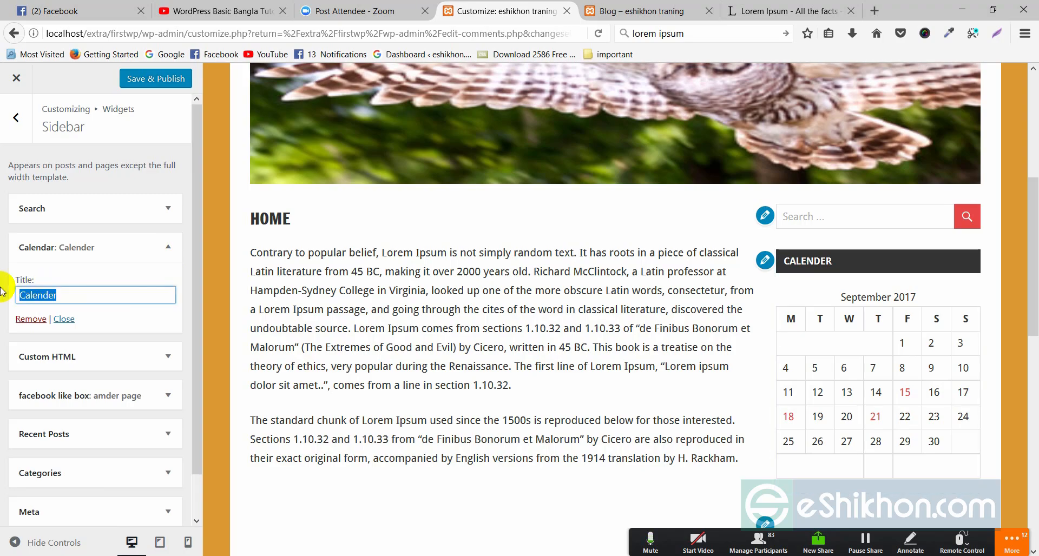
drag(816, 261, 774, 265)
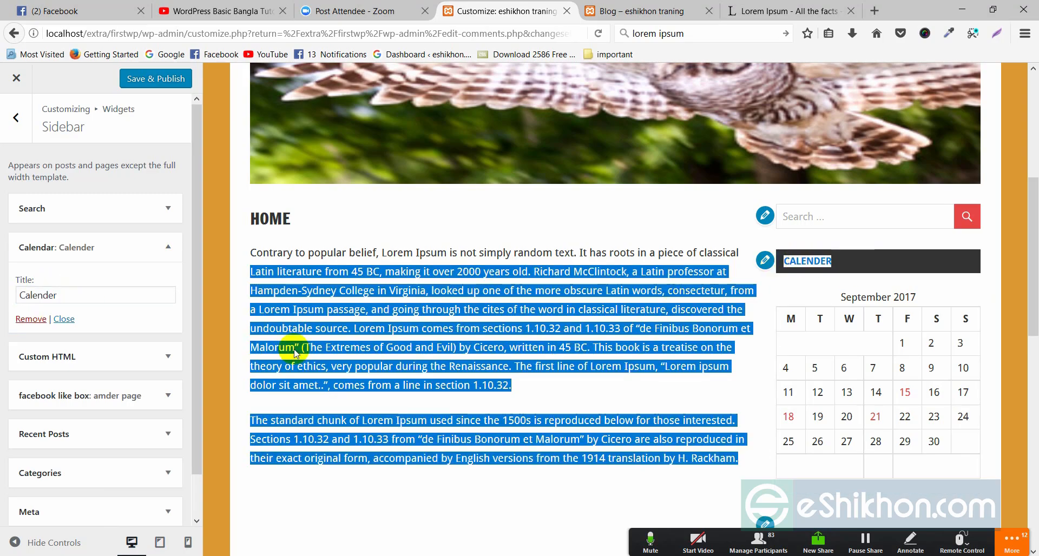
click(69, 295)
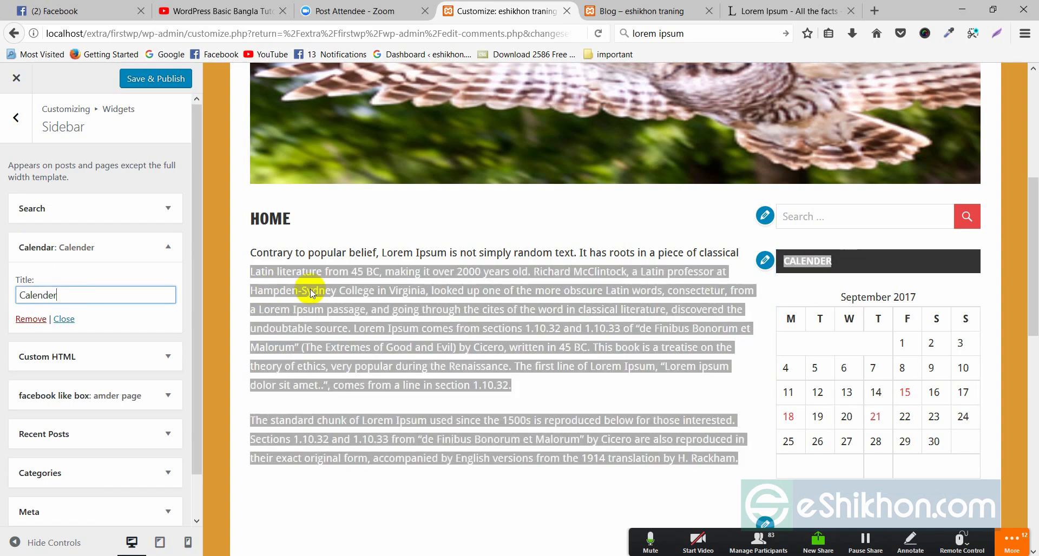
click(457, 223)
click(166, 250)
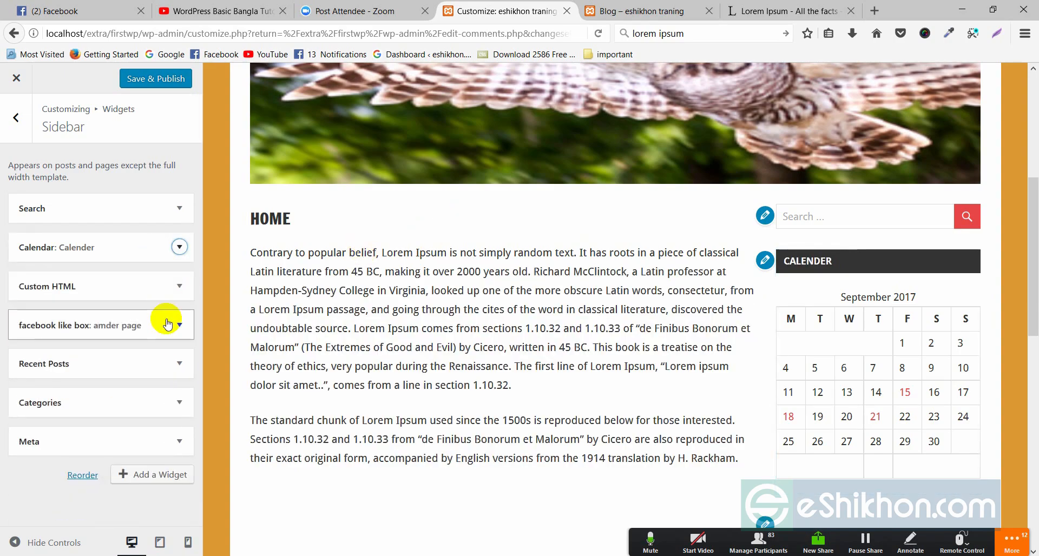
scroll(778, 378, down, 3)
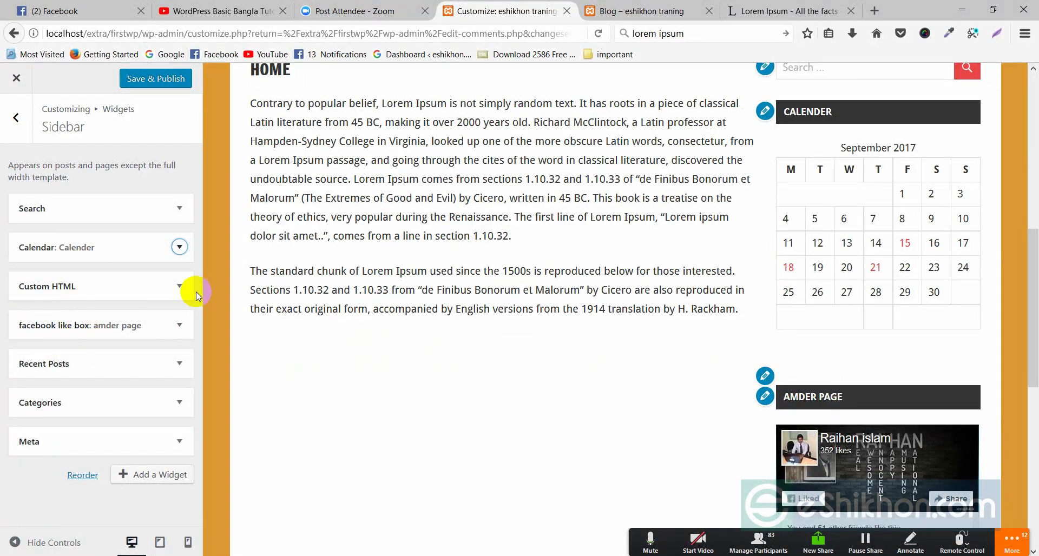
click(179, 286)
Title the sidebar Custom HTML widget 'something' and collapse it
scroll(44, 409, down, 3)
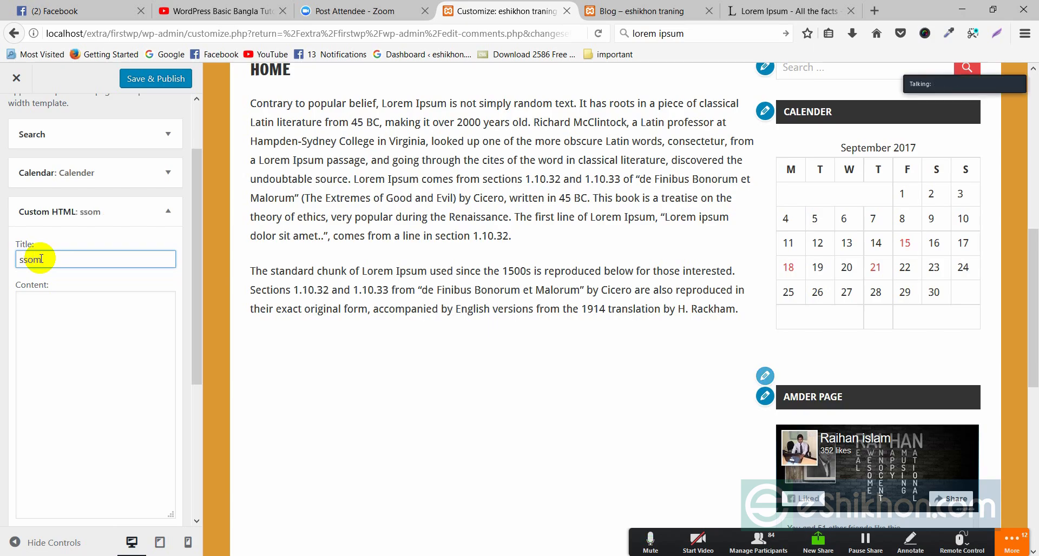
text(some)
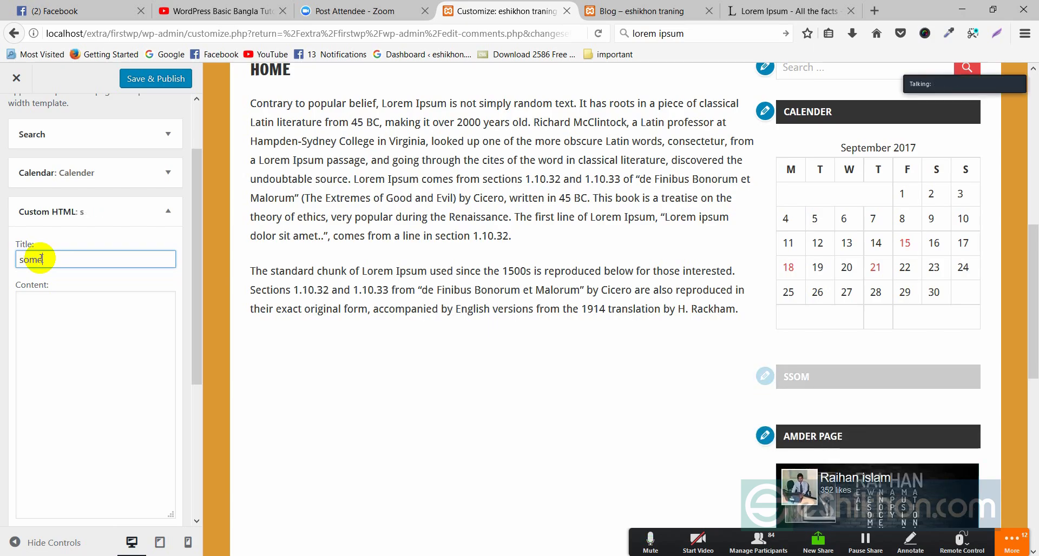
text(thing)
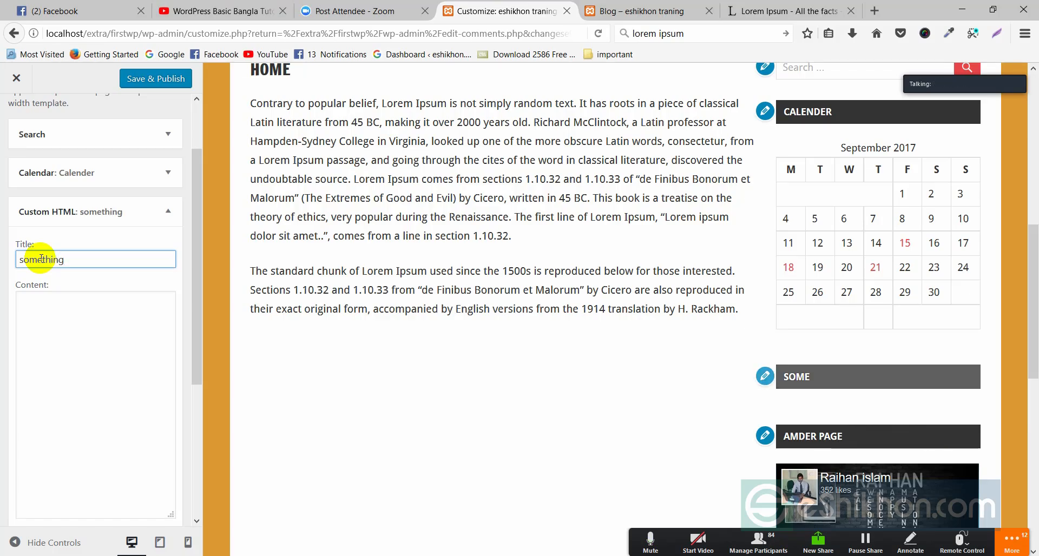
scroll(514, 176, up, 2)
scroll(828, 317, down, 3)
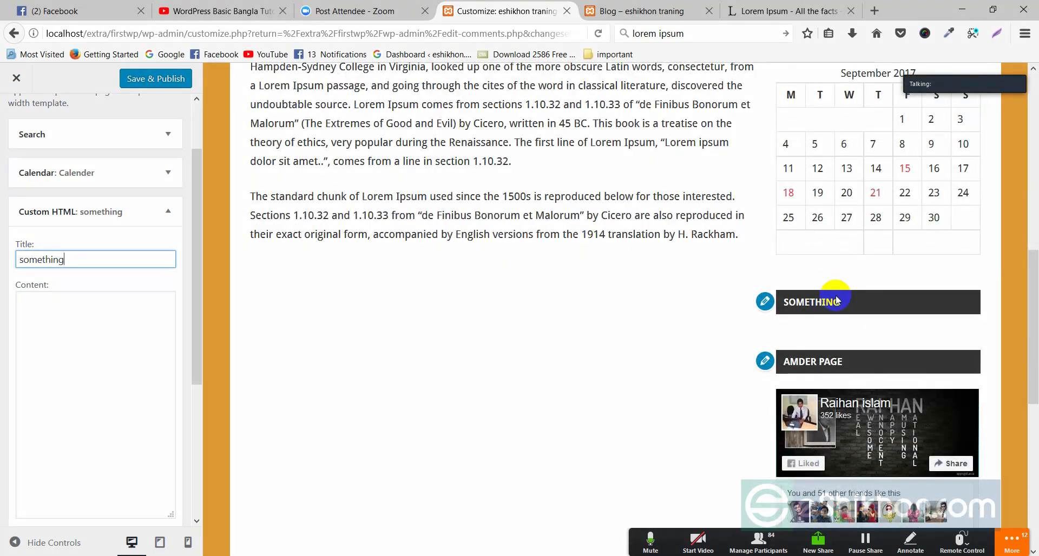
drag(843, 310, 787, 304)
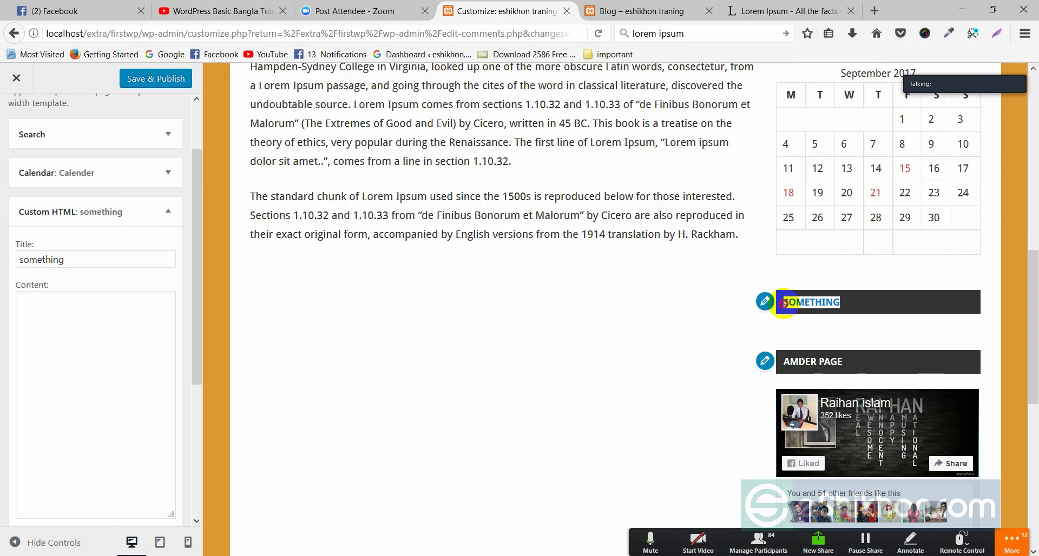
click(167, 211)
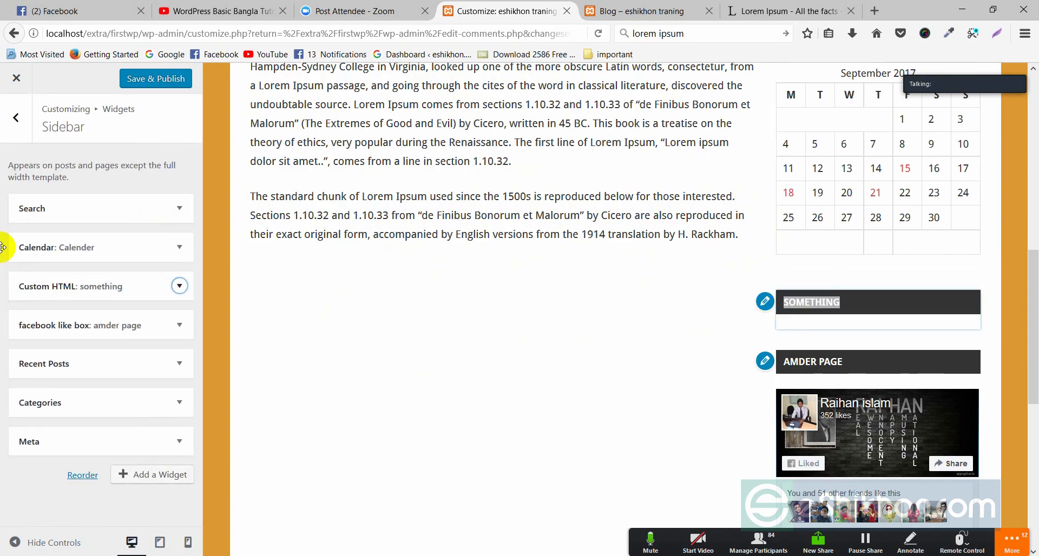
Browse the Add a Widget list, then back out of the Sidebar area to the main Customizer sections
click(138, 476)
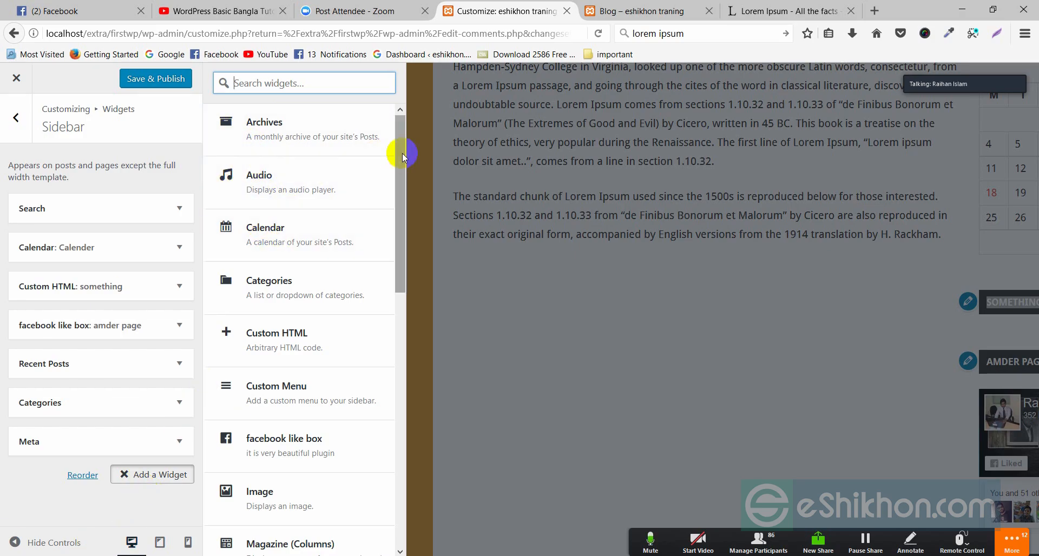
drag(402, 156, 406, 116)
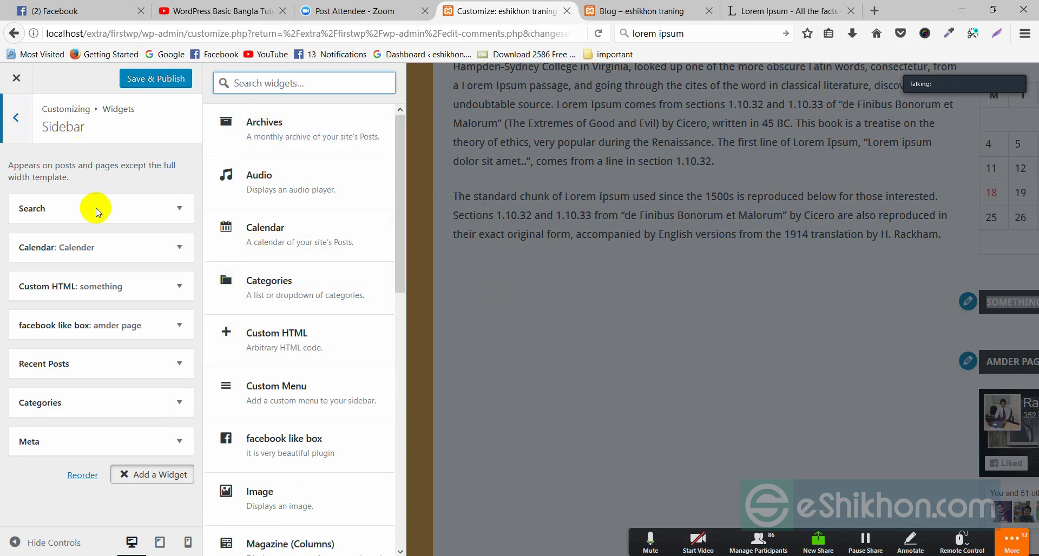
click(16, 119)
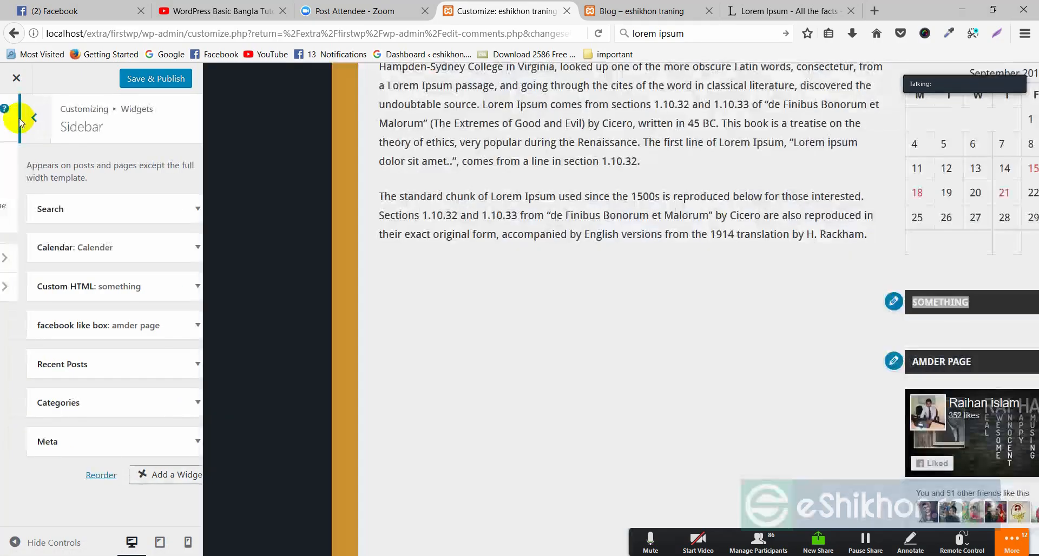
click(17, 120)
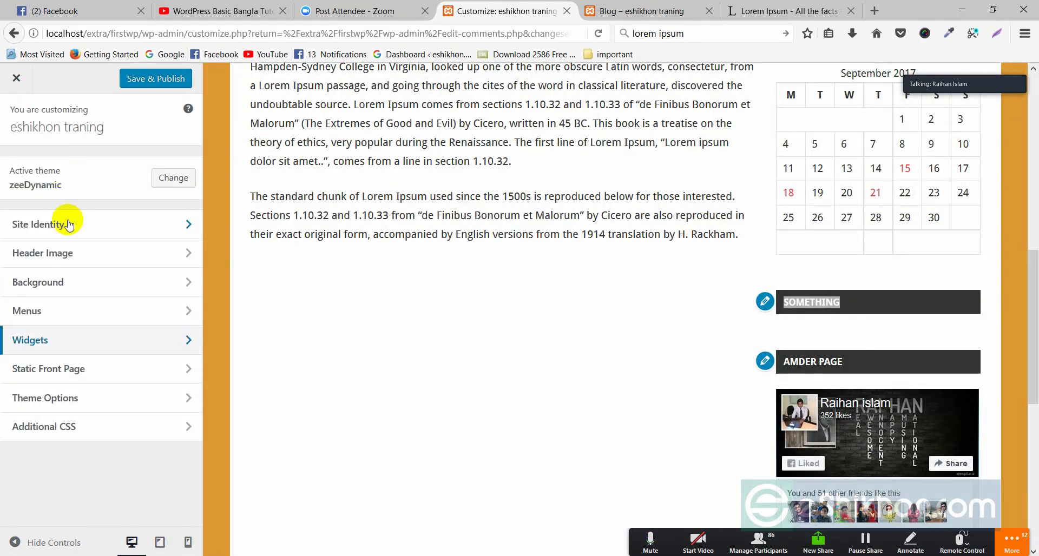
Set the Theme Layout in Theme Options' General Settings to Left Sidebar
click(65, 399)
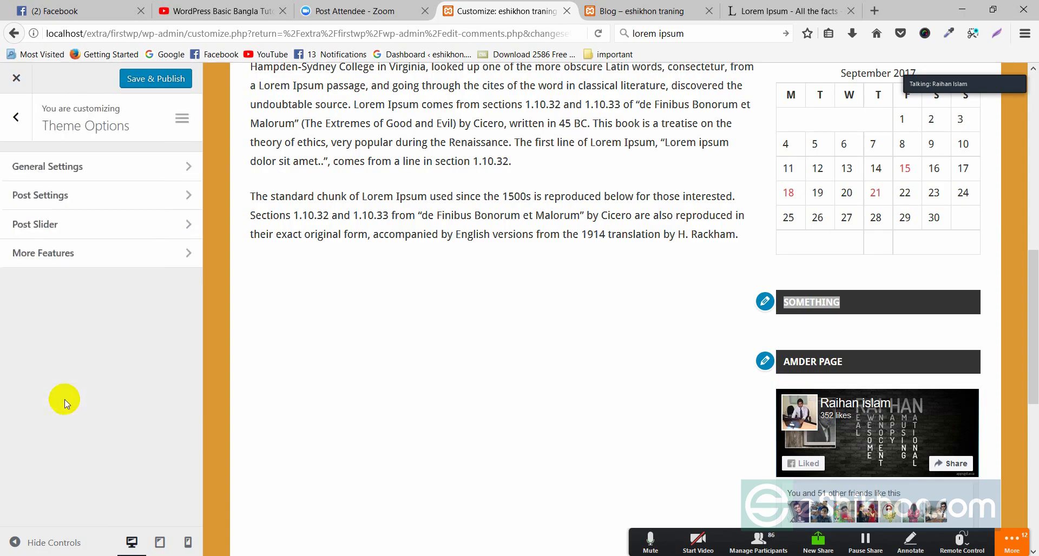
click(50, 168)
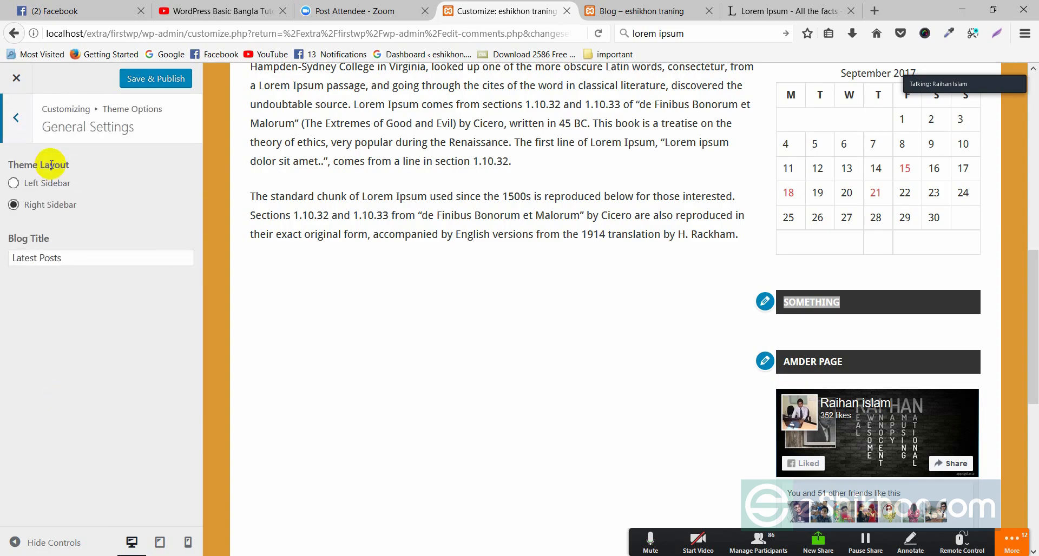
click(43, 208)
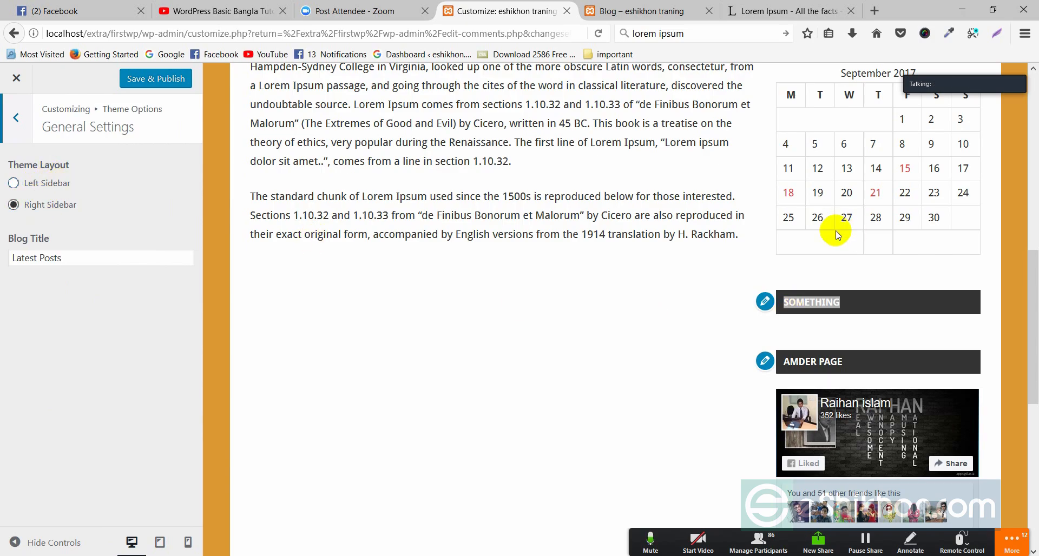
scroll(835, 224, up, 7)
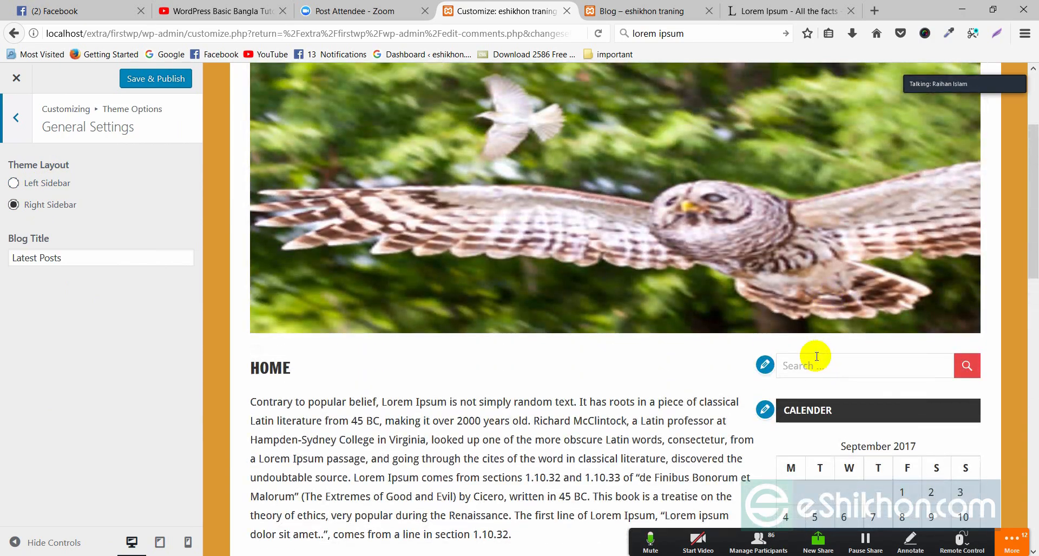
click(46, 185)
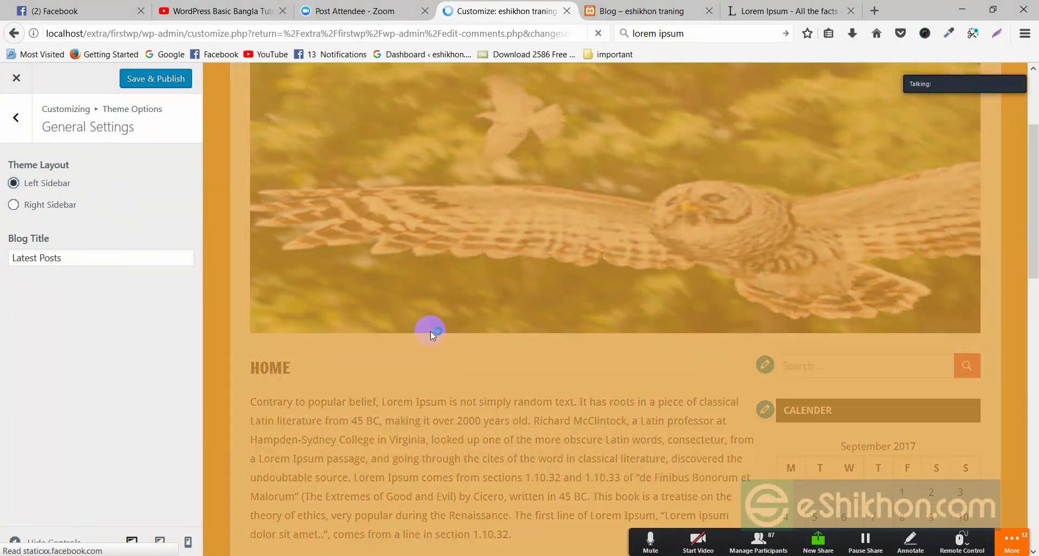
scroll(430, 332, down, 3)
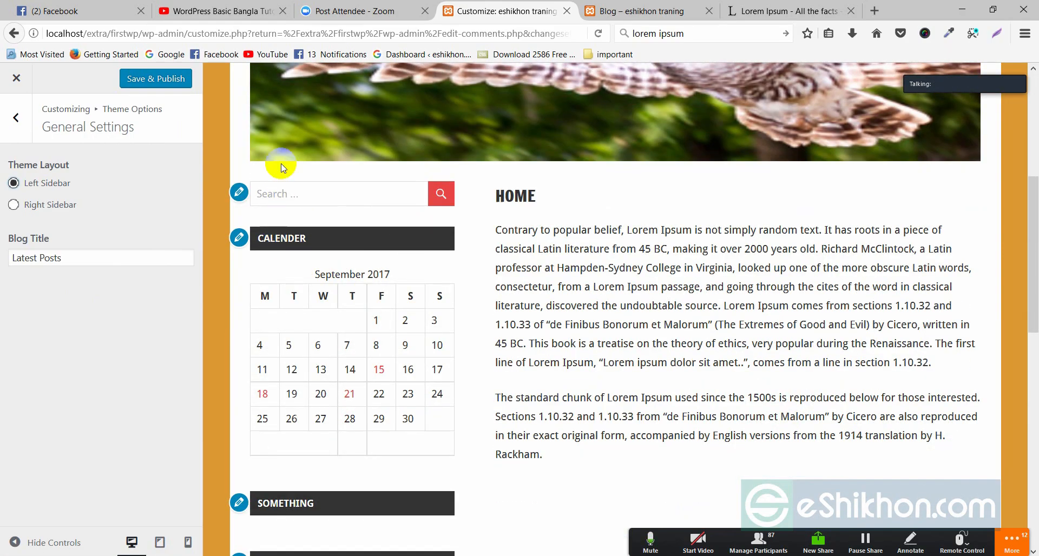
scroll(328, 216, down, 10)
scroll(329, 238, up, 2)
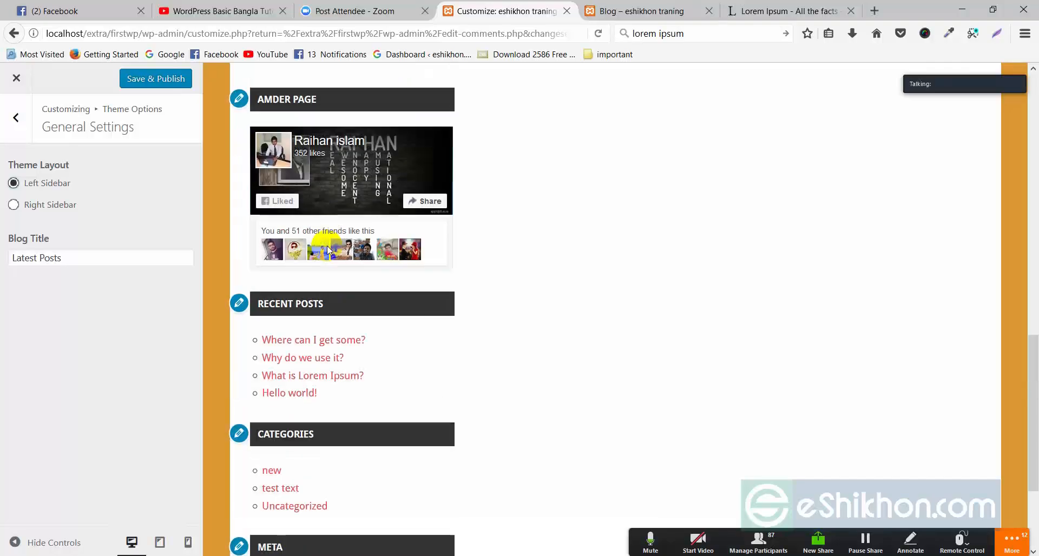
scroll(303, 130, up, 5)
scroll(313, 144, up, 4)
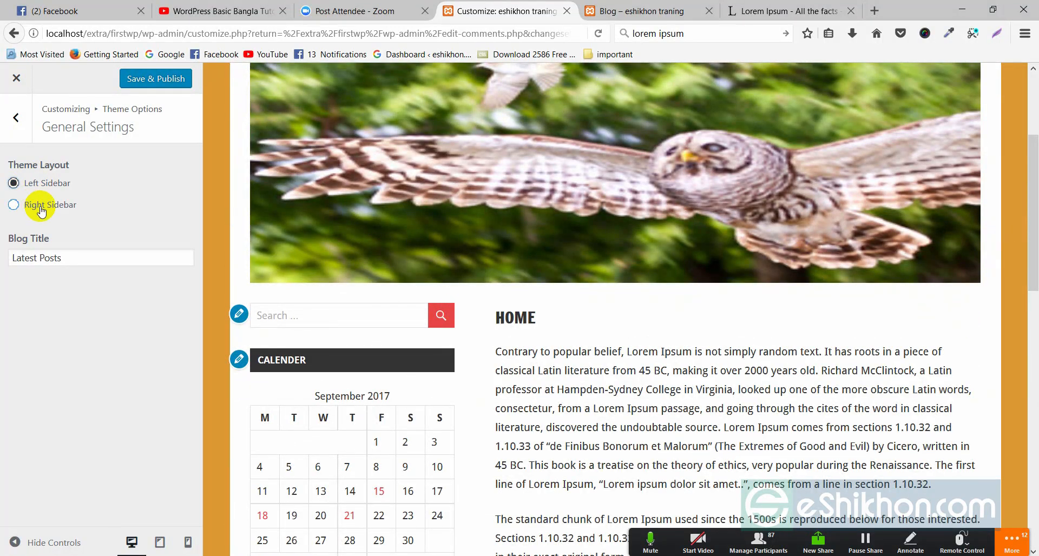
click(39, 182)
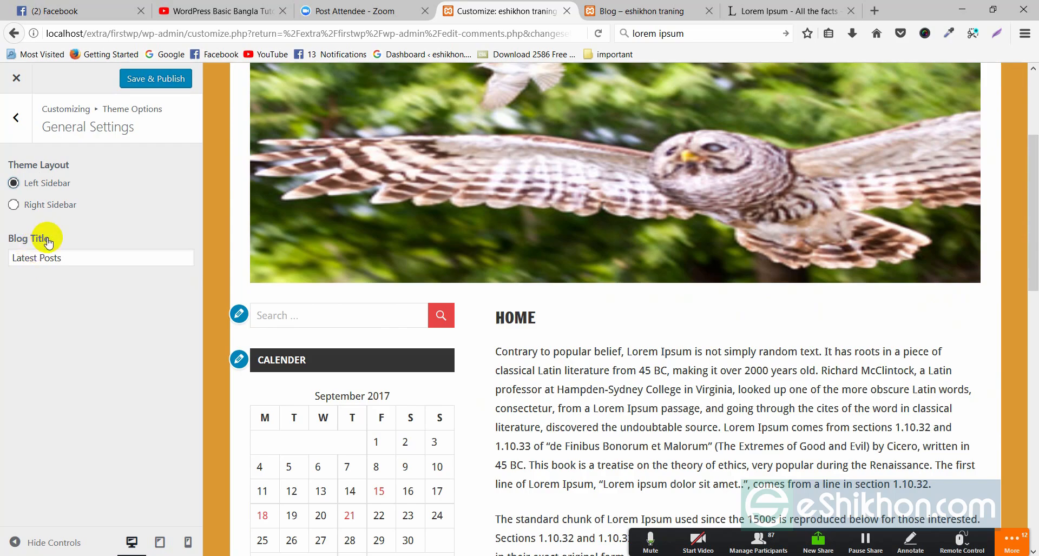
Inspect the 'Latest Posts' blog title field in General Settings
drag(55, 239, 42, 263)
click(66, 255)
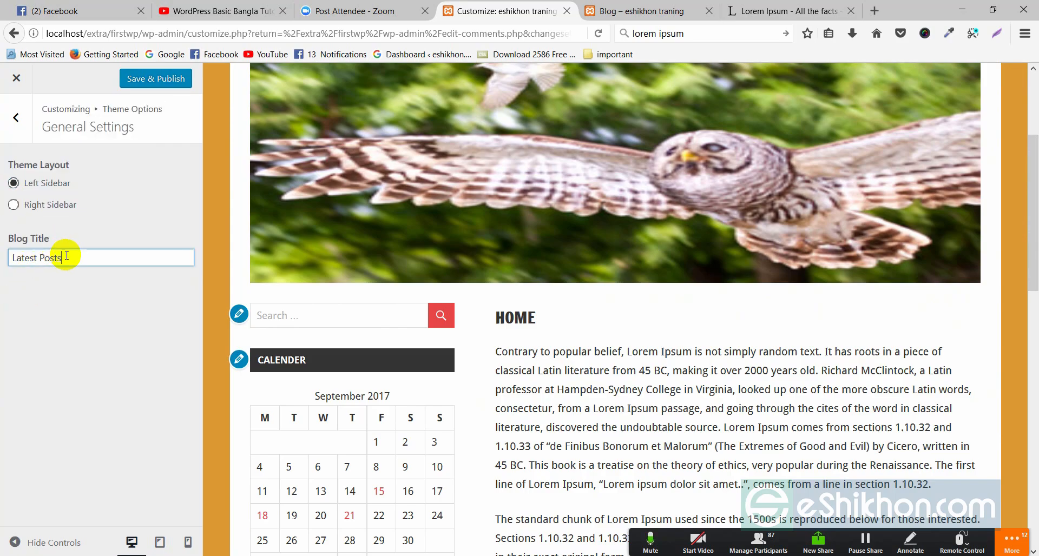
scroll(555, 234, up, 5)
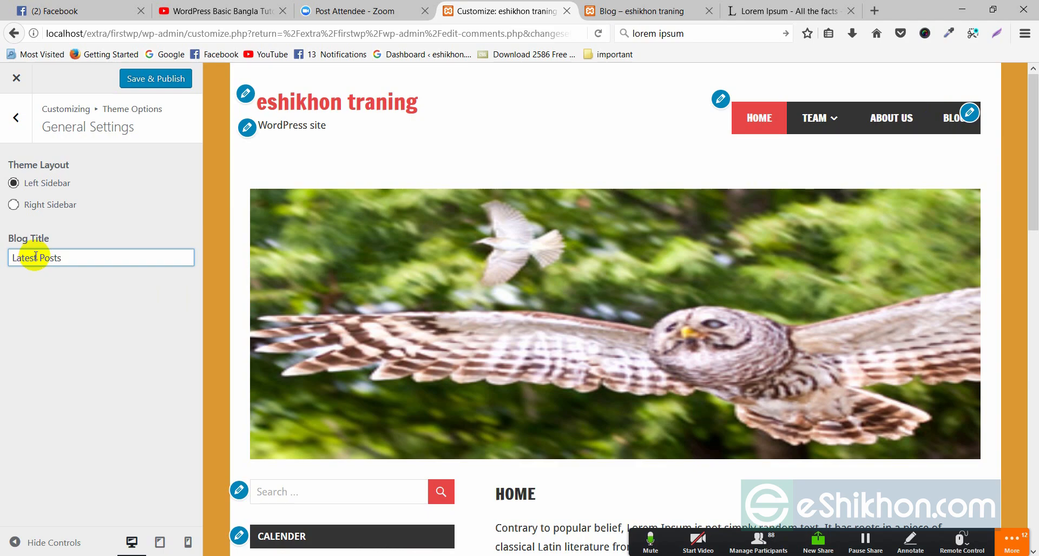
drag(68, 256, 19, 257)
click(29, 288)
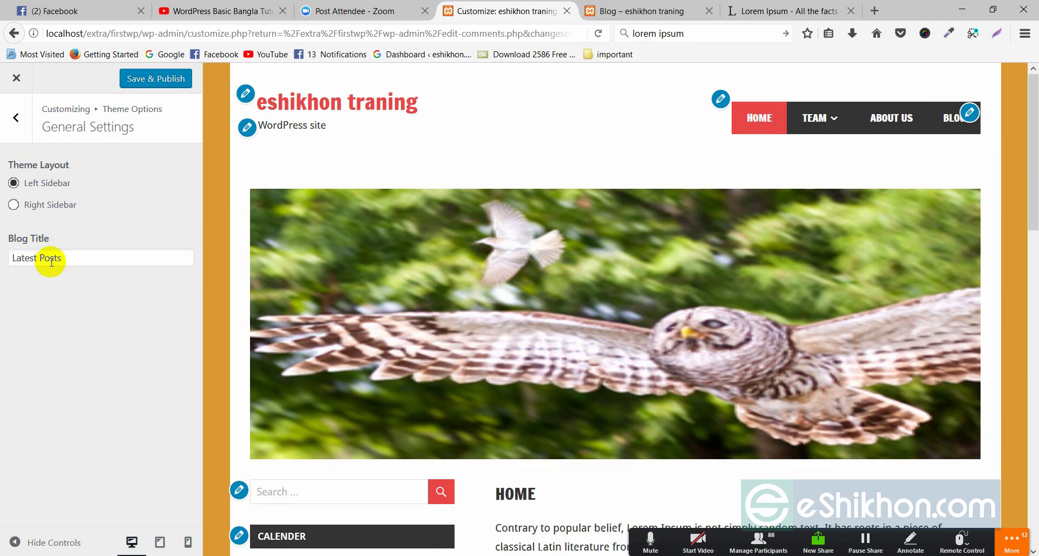
drag(67, 261, 25, 276)
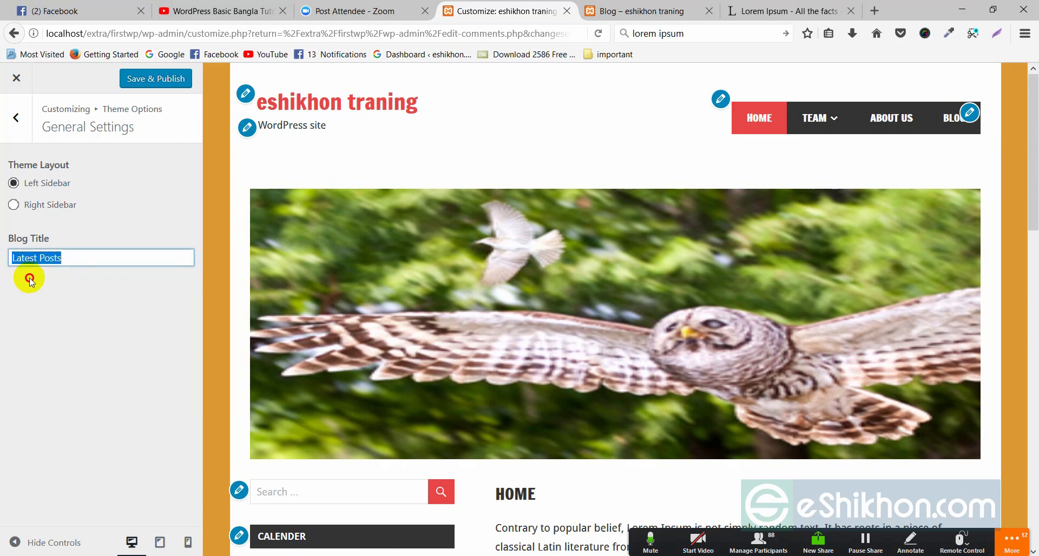
Load the Blog page in the preview and compare its LATEST POSTS heading with the blog title setting
click(945, 124)
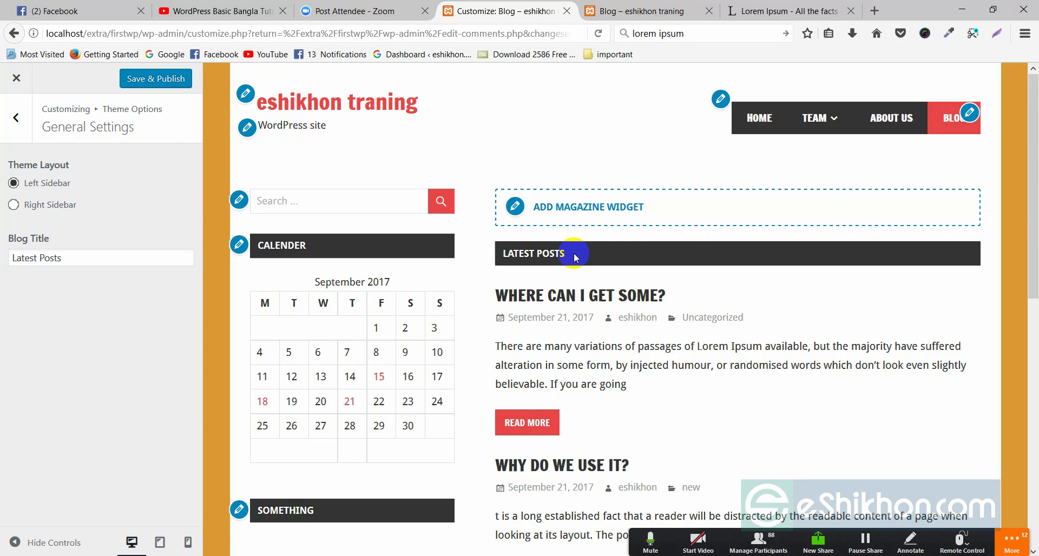
drag(575, 258, 522, 256)
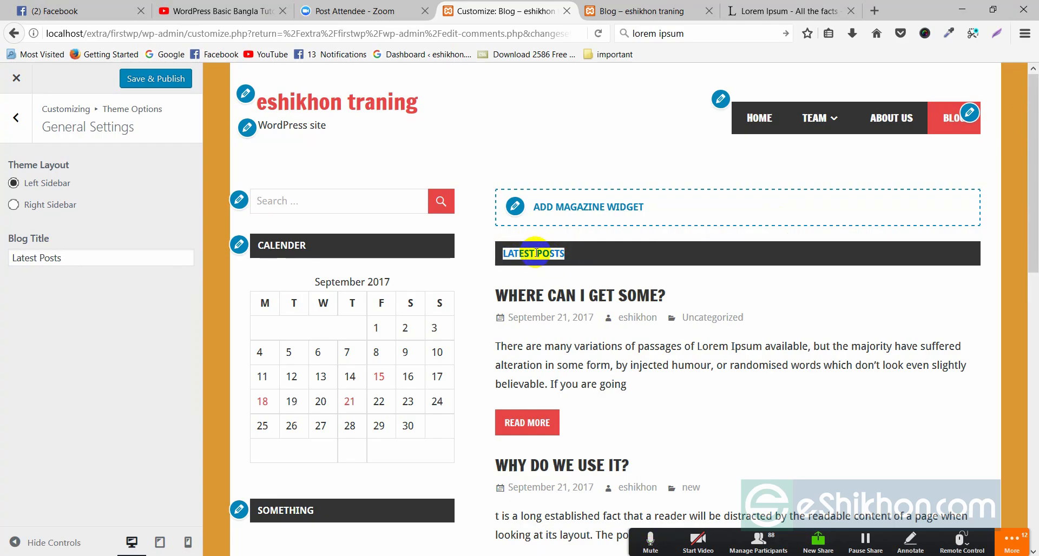
click(581, 250)
drag(78, 254, 3, 252)
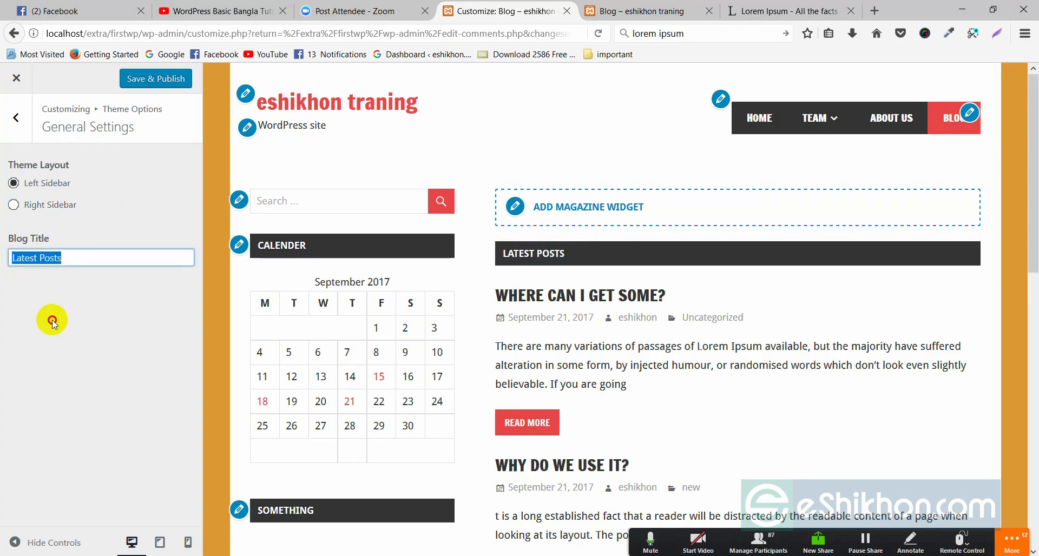
click(51, 320)
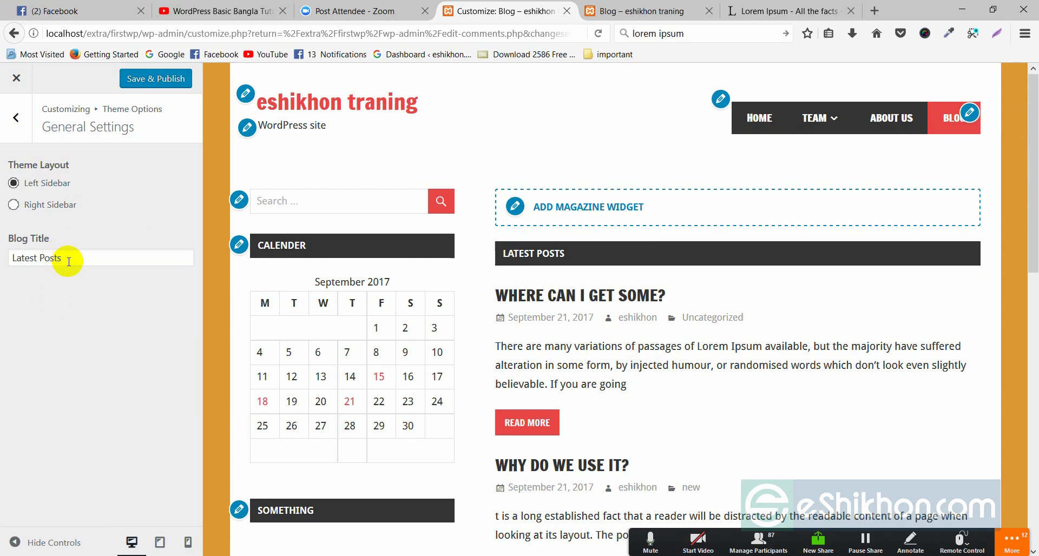
triple_click(63, 259)
click(80, 278)
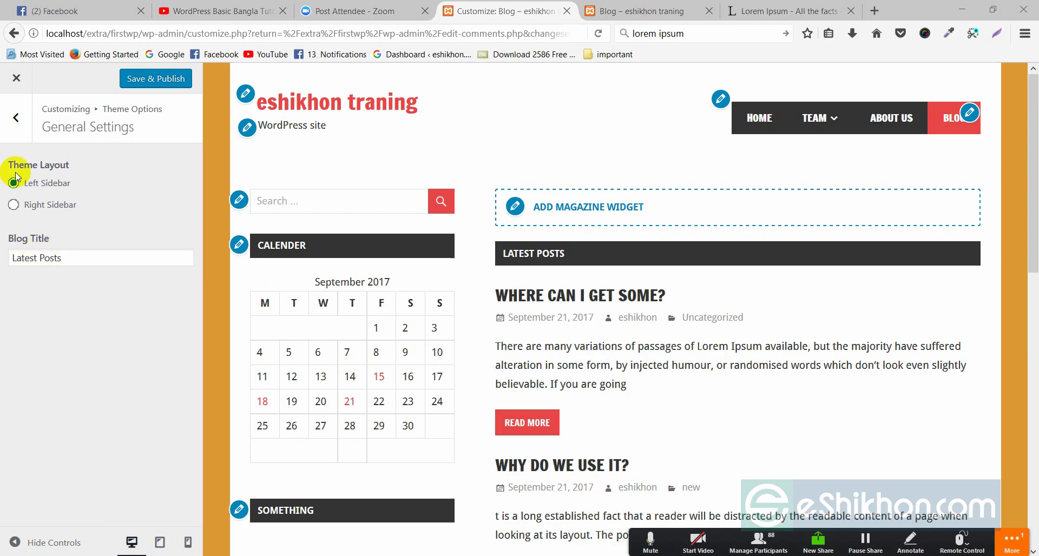
click(16, 118)
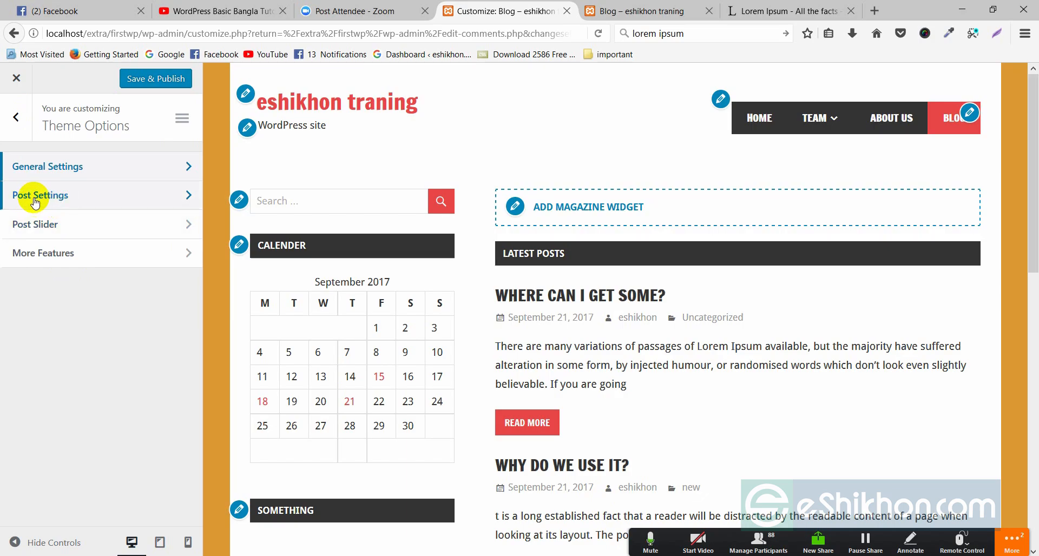
In Post Settings, hide the post date, categories and author on blog posts
click(189, 195)
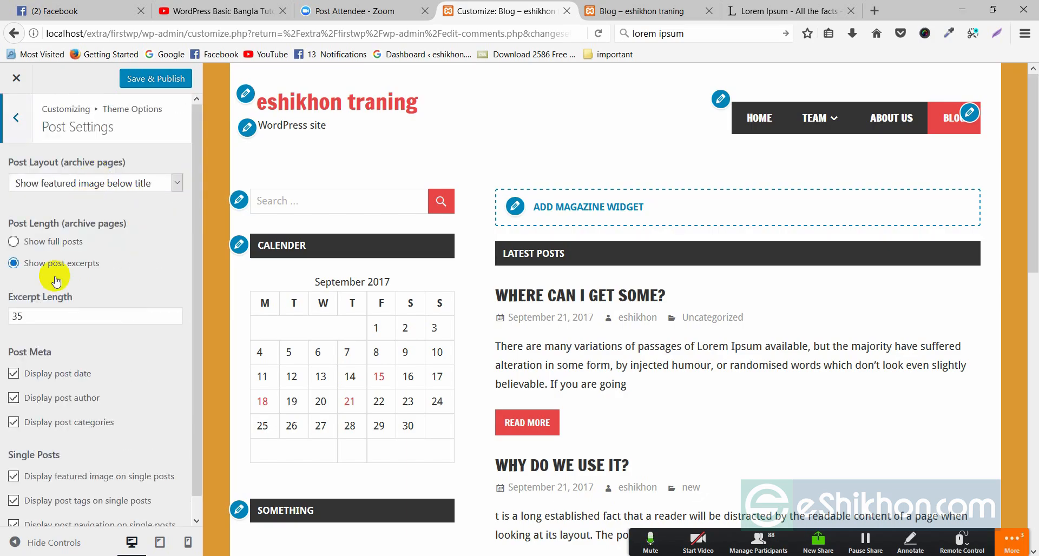
scroll(97, 324, down, 1)
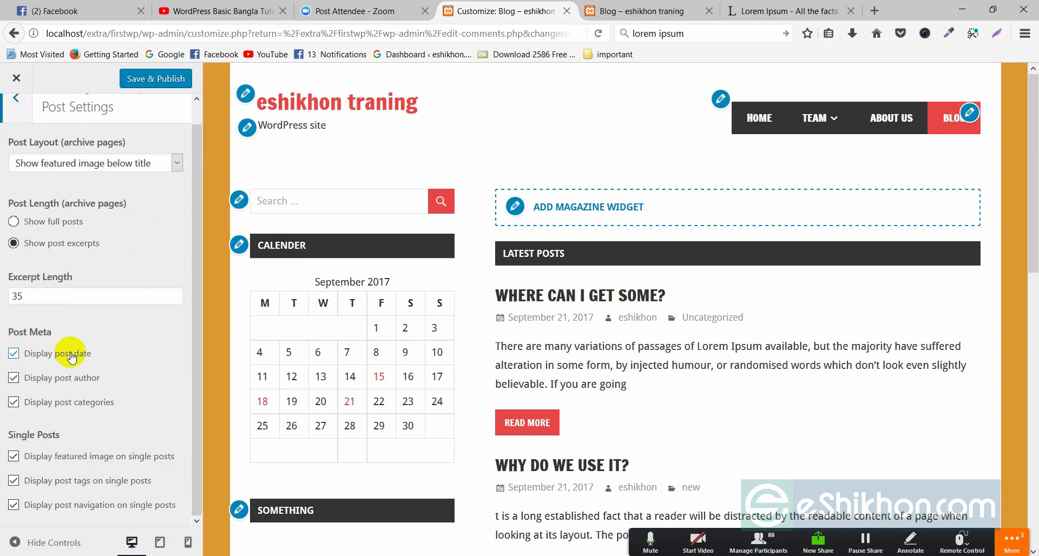
scroll(541, 295, down, 3)
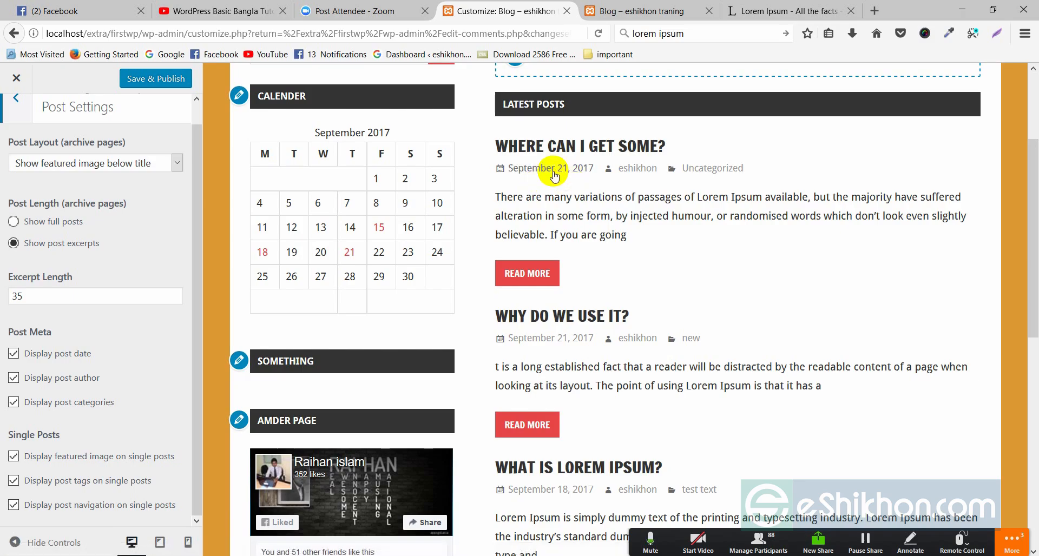
click(13, 353)
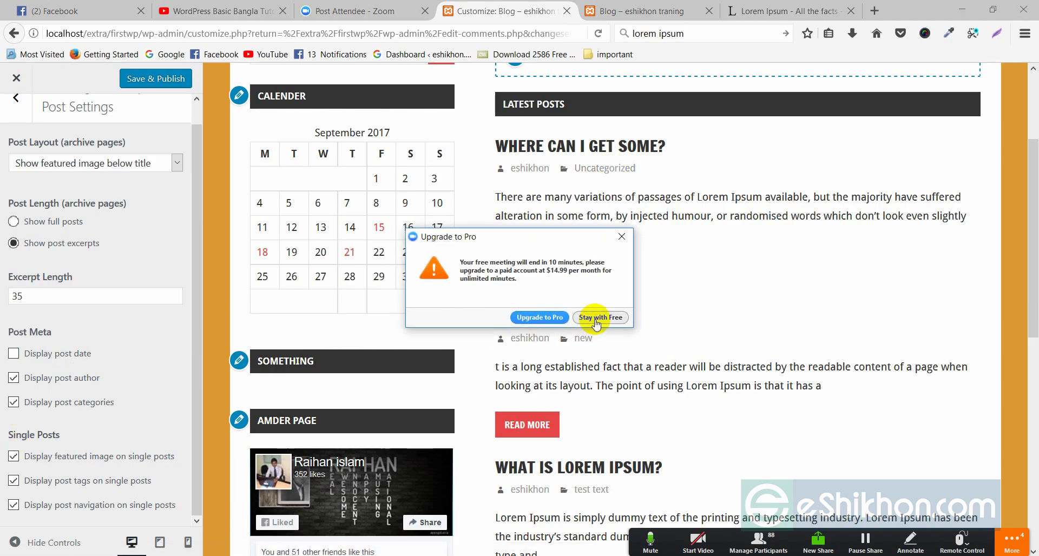
click(600, 317)
click(13, 403)
click(13, 377)
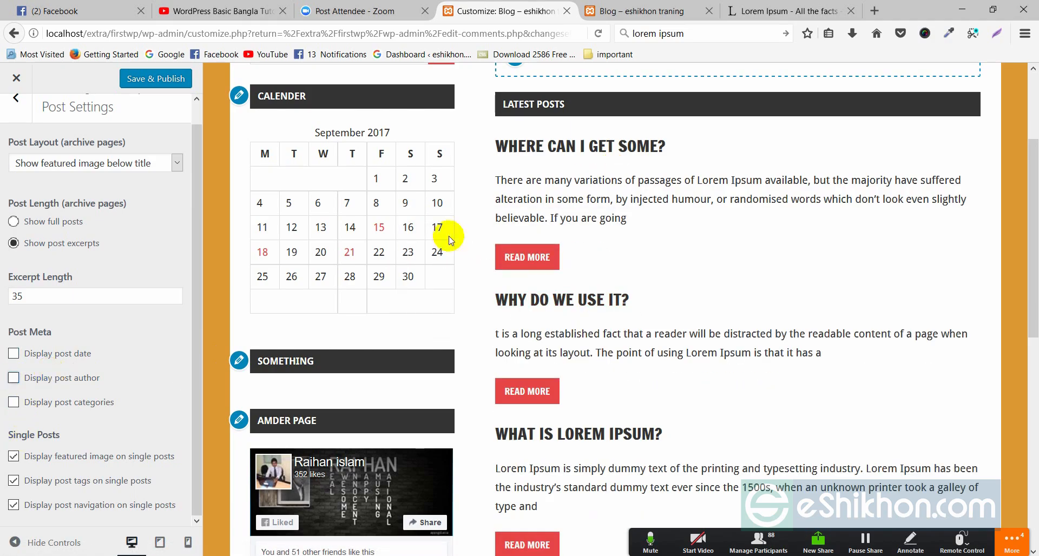
Re-enable the post date, author and categories, and check the first post's excerpt in the preview
scroll(612, 292, down, 5)
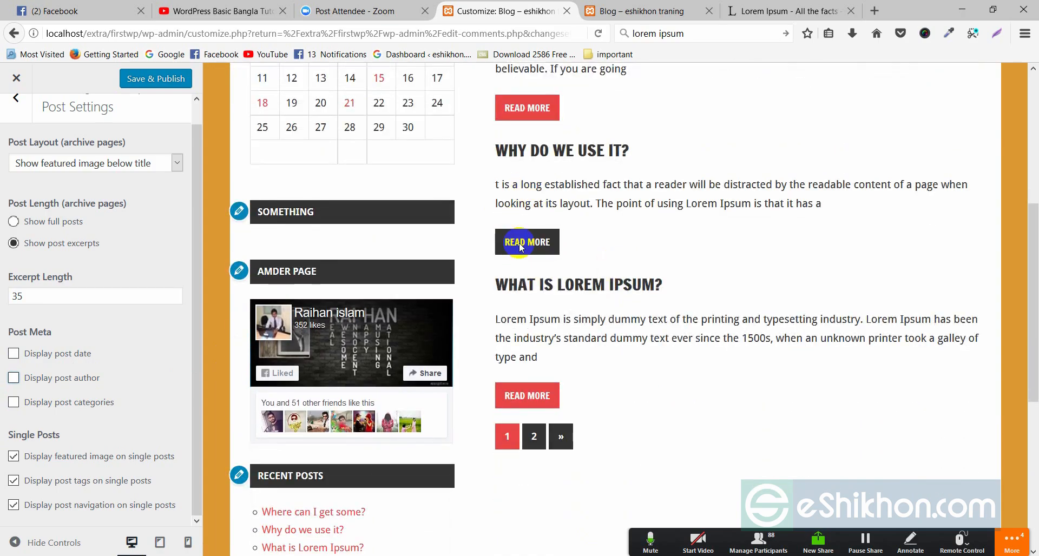
click(13, 354)
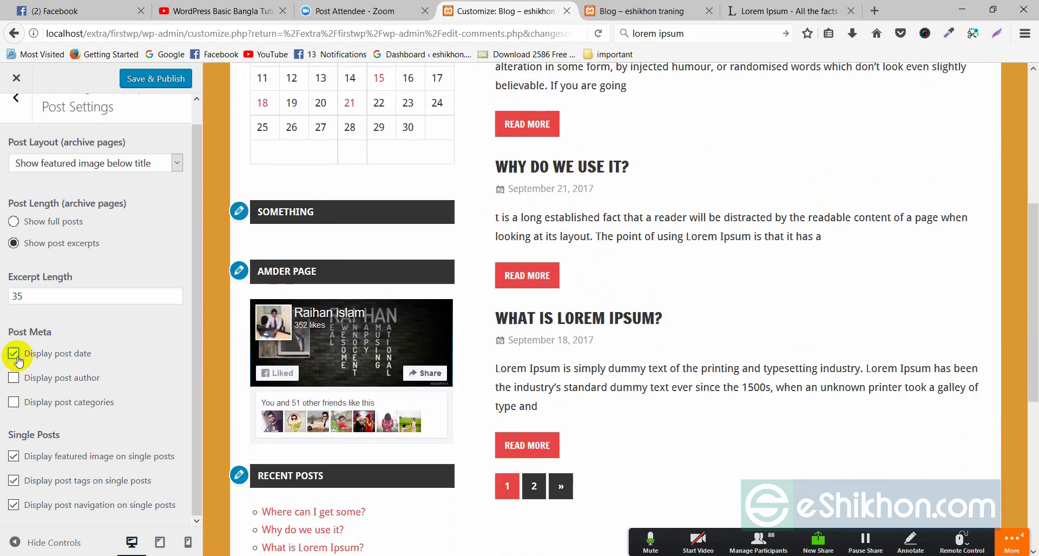
click(13, 379)
click(13, 401)
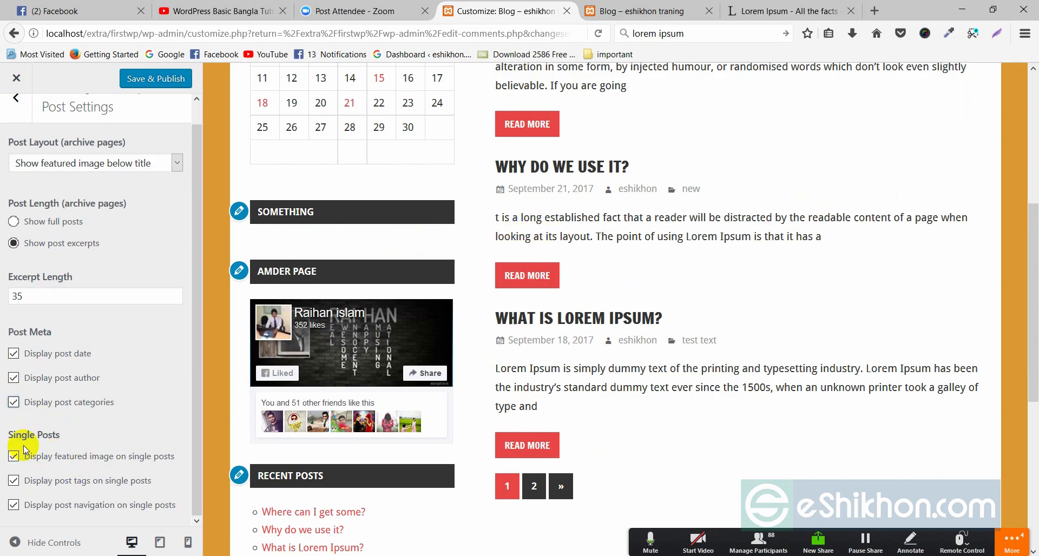
scroll(81, 352, up, 1)
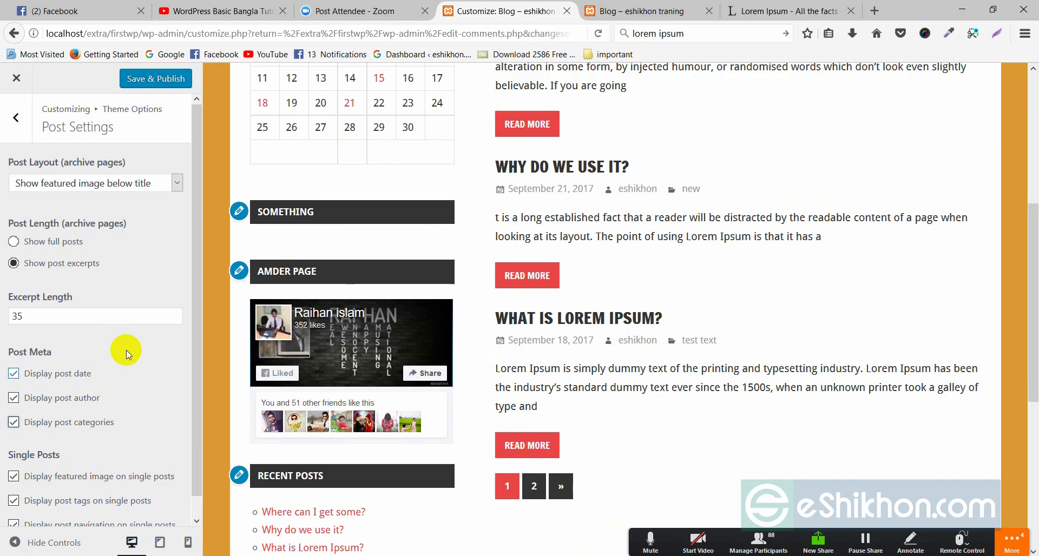
scroll(725, 271, up, 5)
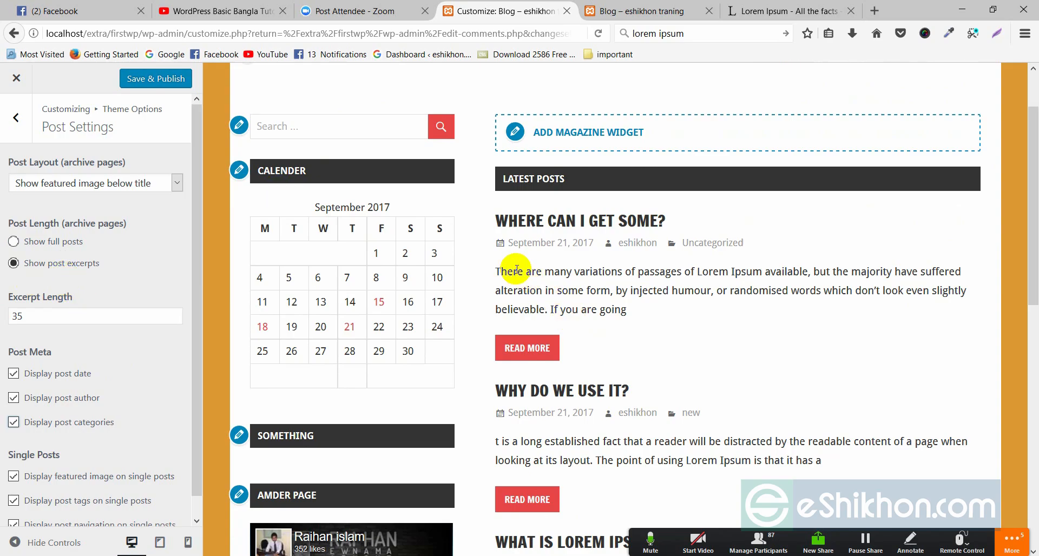
drag(494, 269, 612, 305)
click(629, 312)
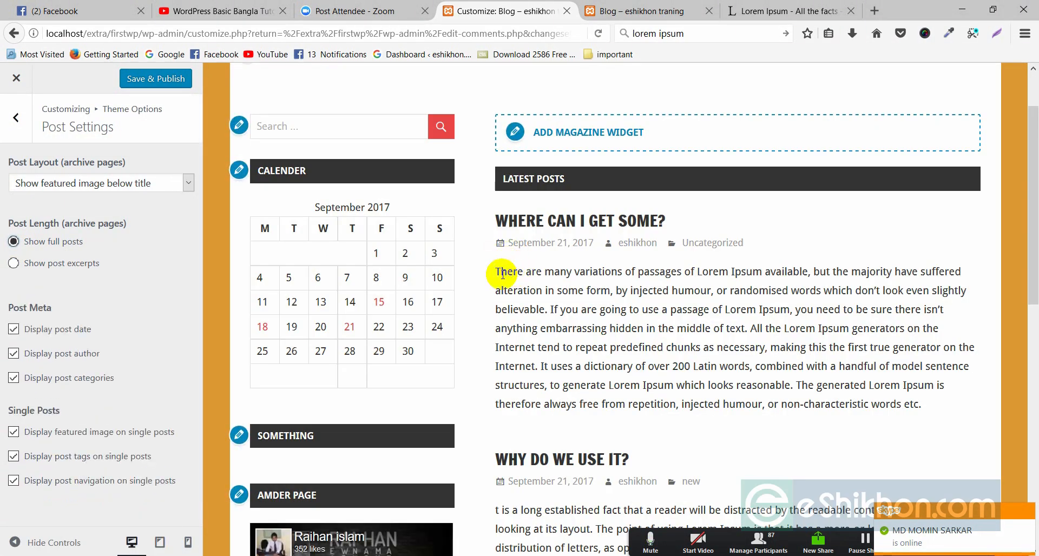
drag(502, 273, 631, 329)
click(784, 419)
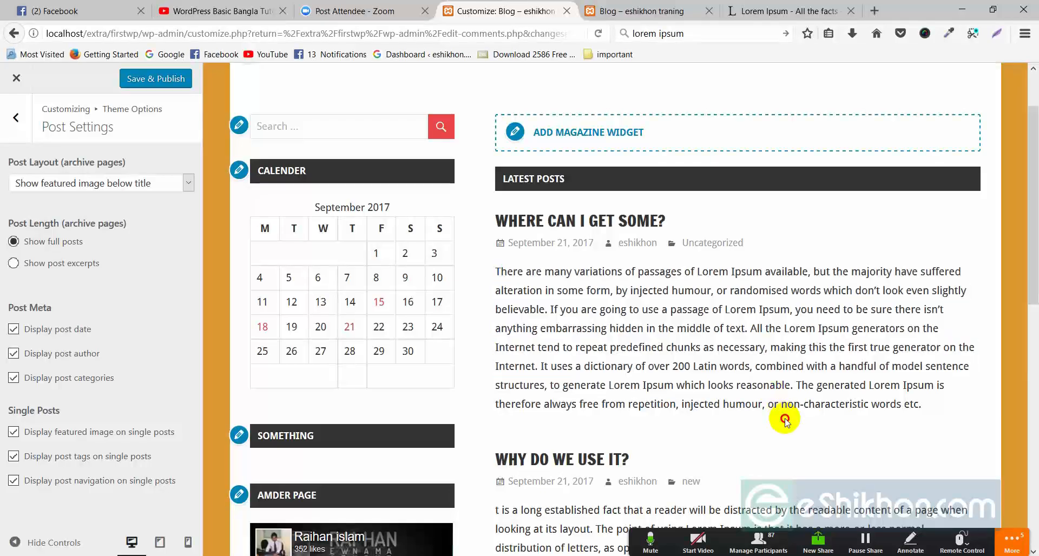
scroll(707, 354, down, 4)
scroll(658, 260, down, 6)
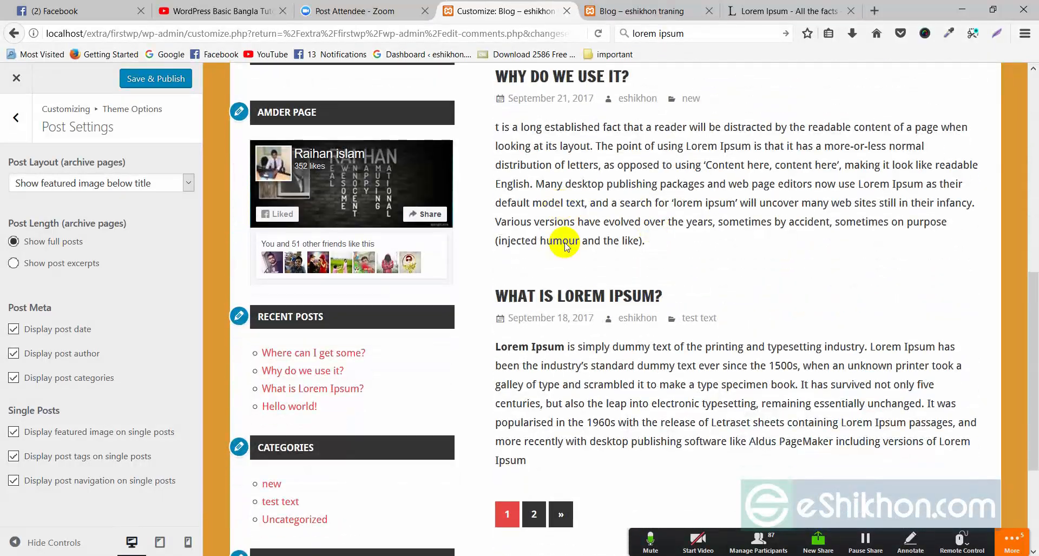
scroll(569, 282, up, 9)
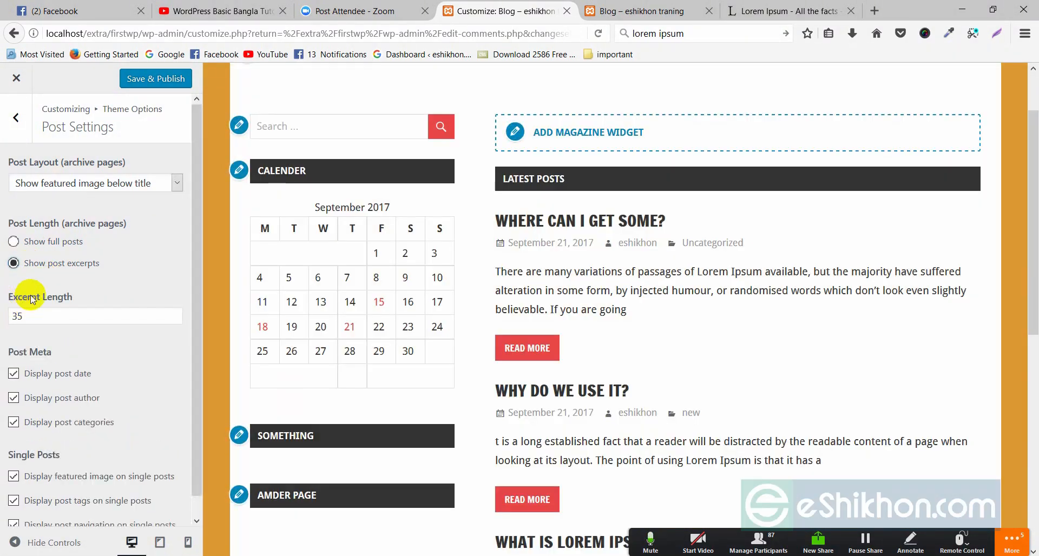
Change Excerpt Length from 35 to 20 and check the shortened excerpts in the preview
click(18, 316)
double_click(22, 320)
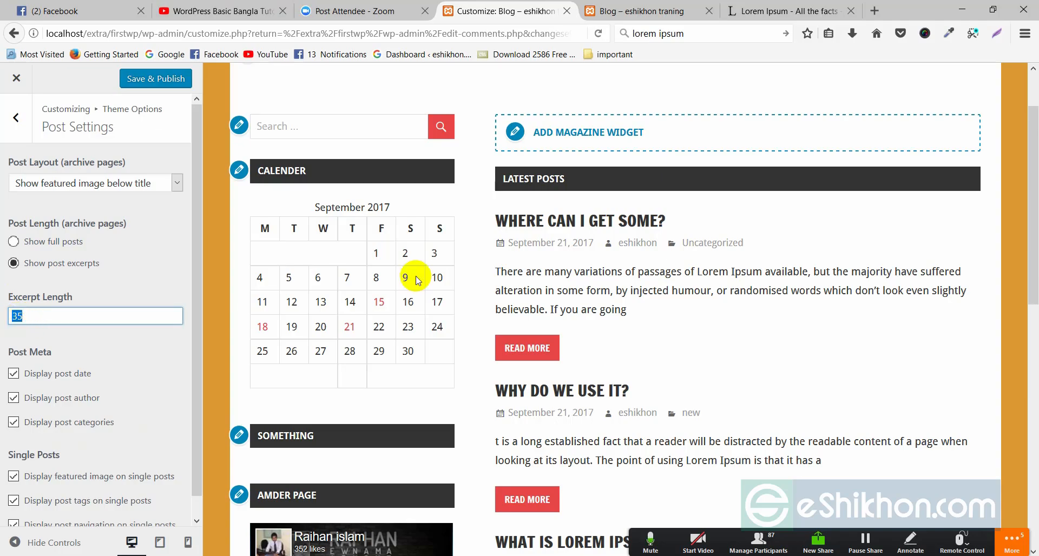
scroll(638, 352, down, 3)
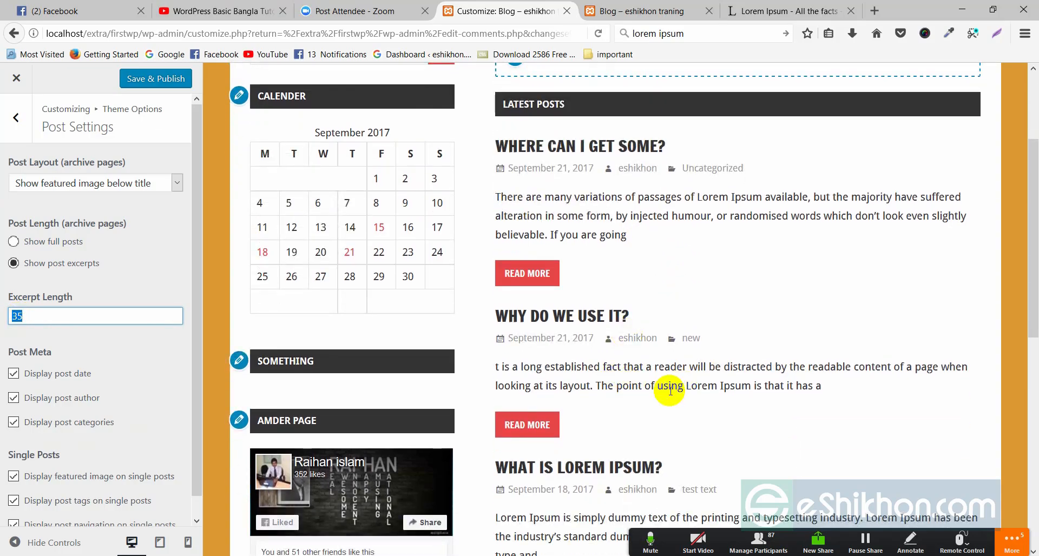
scroll(671, 385, down, 3)
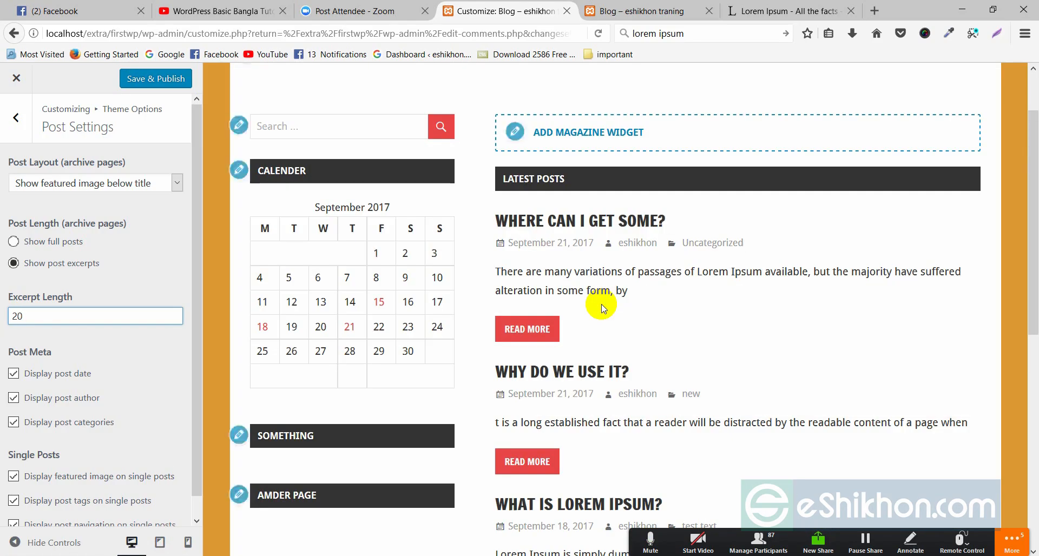
scroll(636, 206, down, 3)
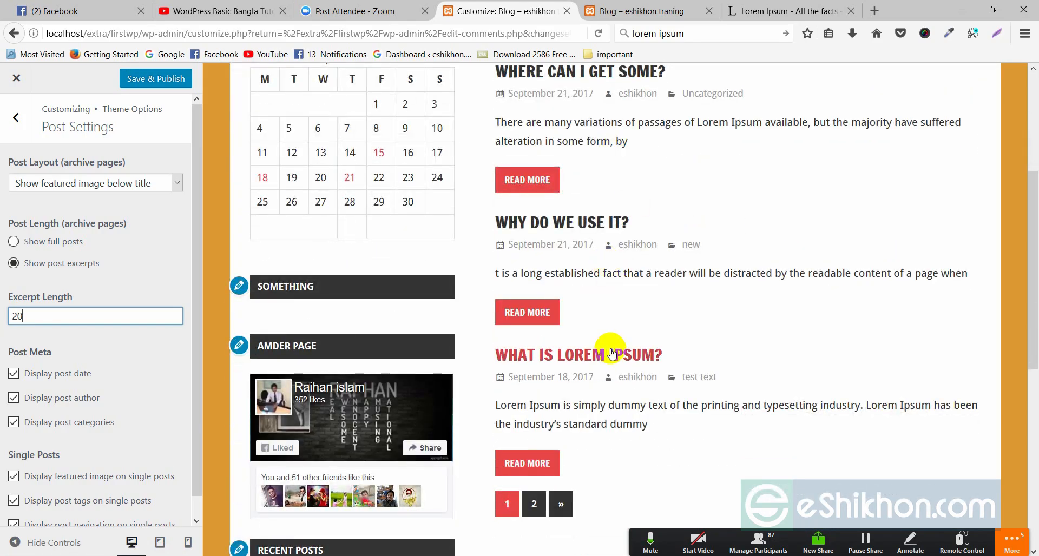
scroll(617, 349, down, 3)
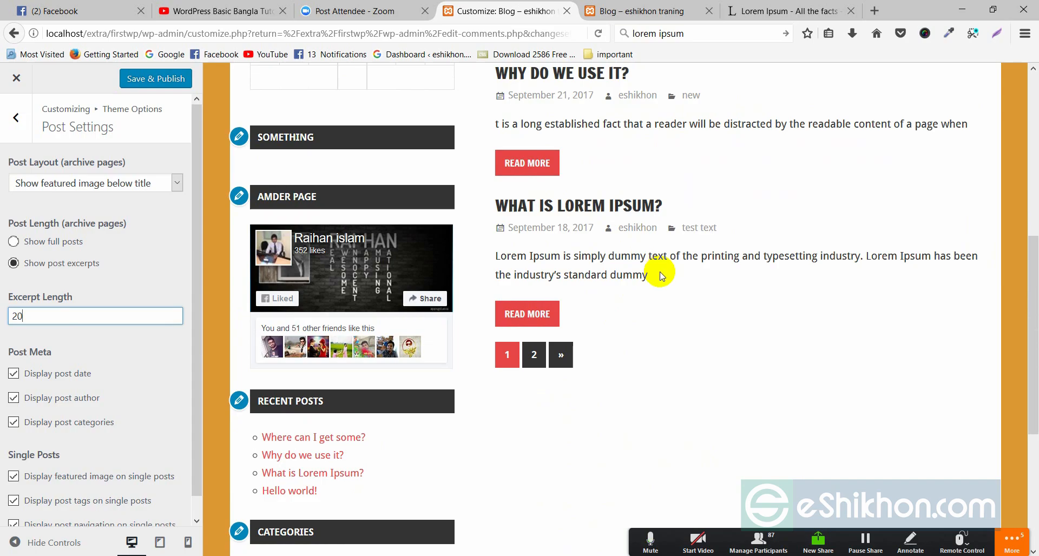
scroll(663, 287, up, 4)
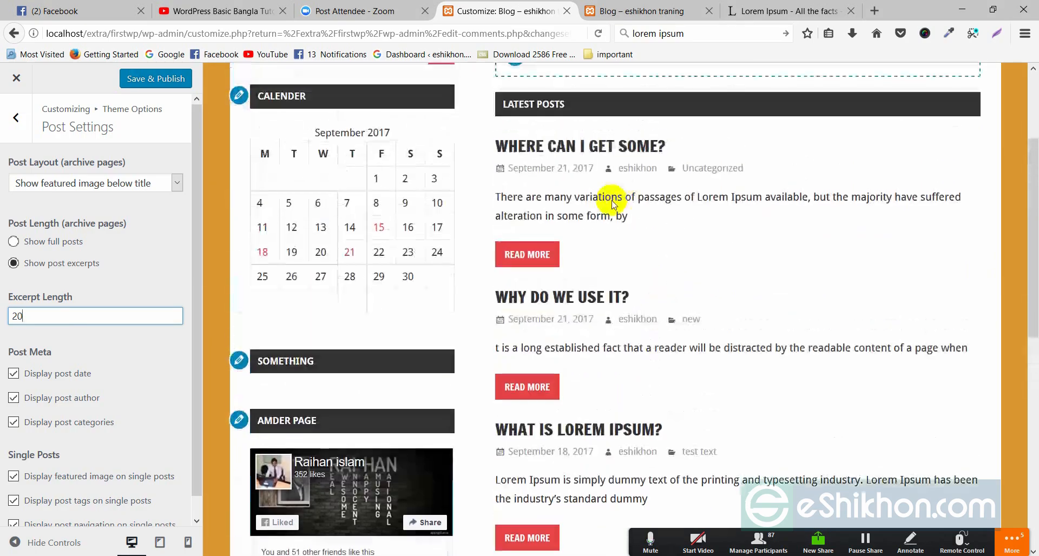
click(513, 193)
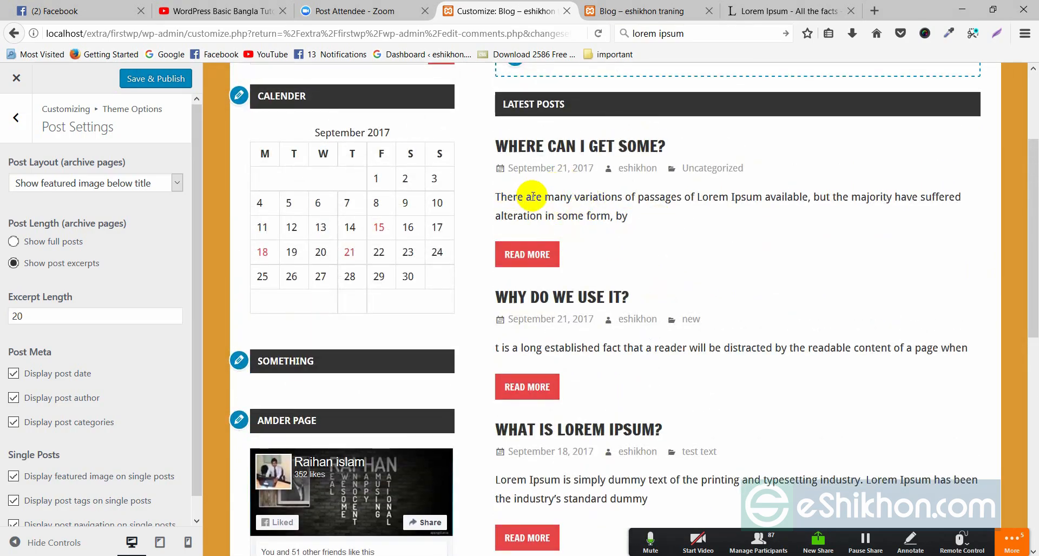
click(607, 219)
drag(607, 219, 619, 243)
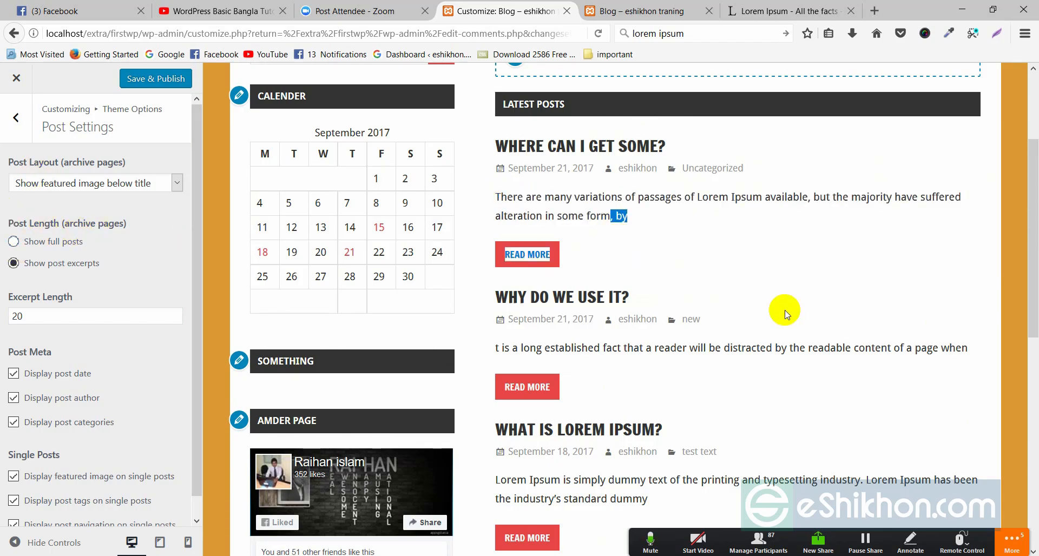
scroll(779, 306, up, 3)
click(680, 292)
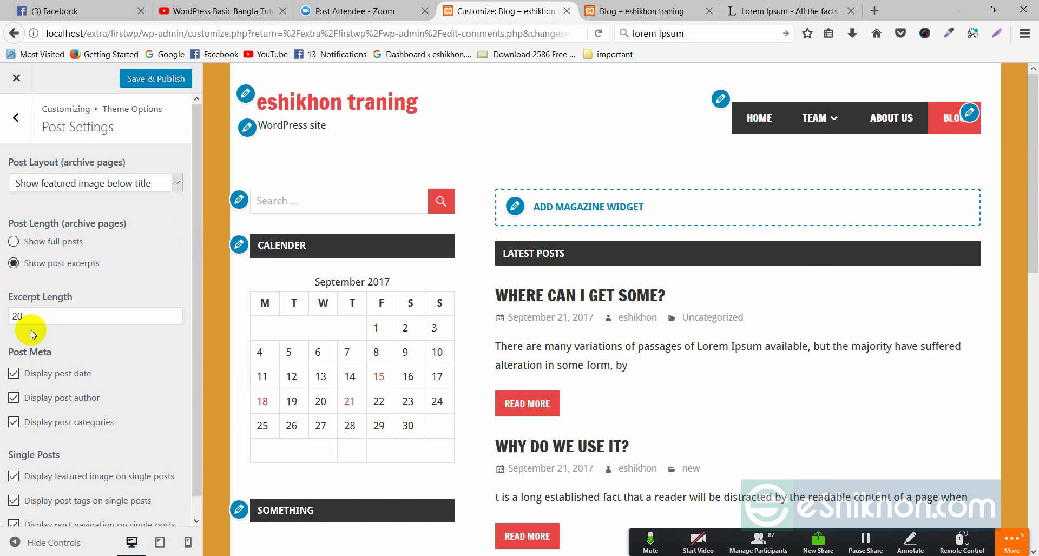
Keep post excerpts shown on archive pages and return to the Theme Options sections
click(36, 270)
scroll(96, 361, down, 2)
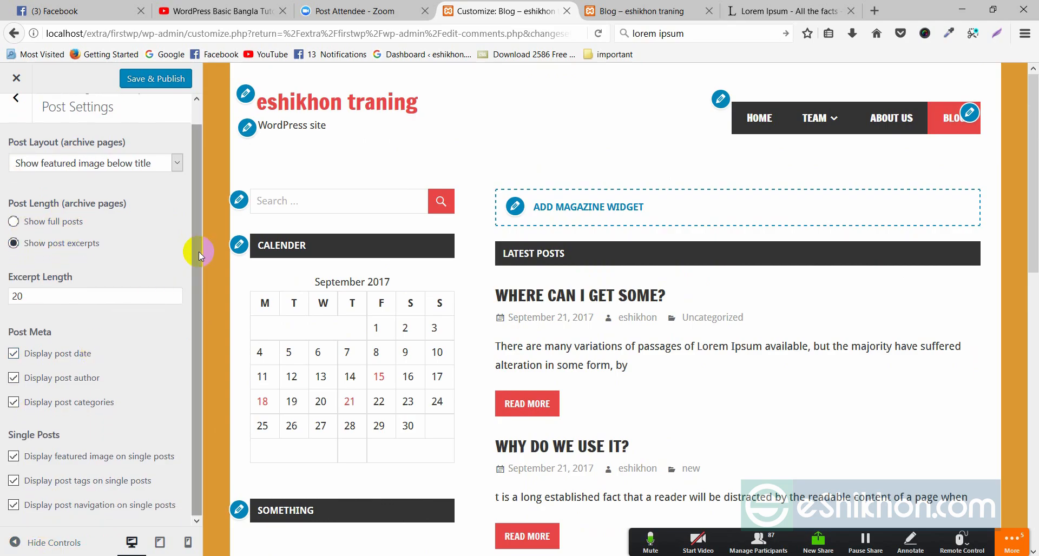
drag(198, 252, 210, 235)
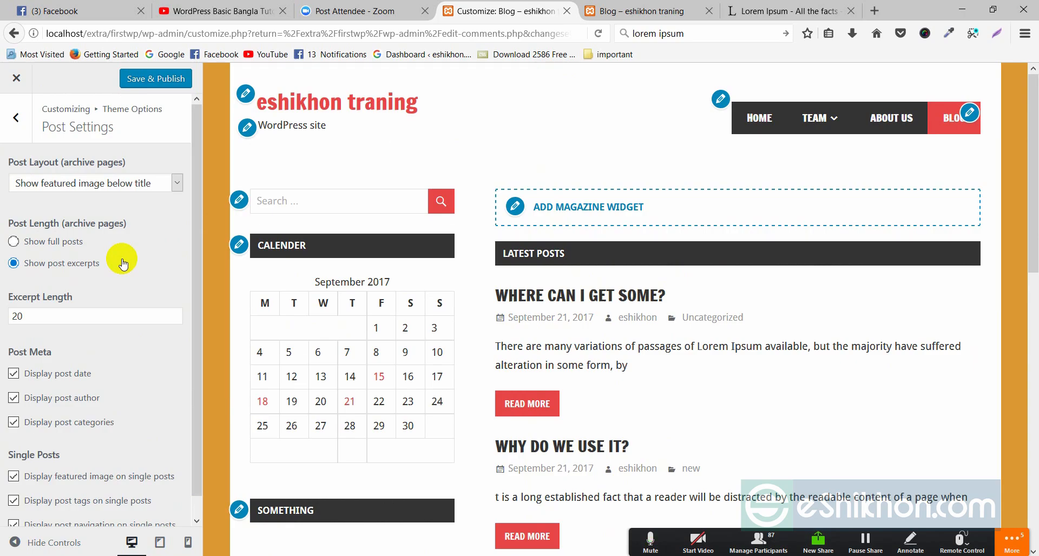
click(18, 125)
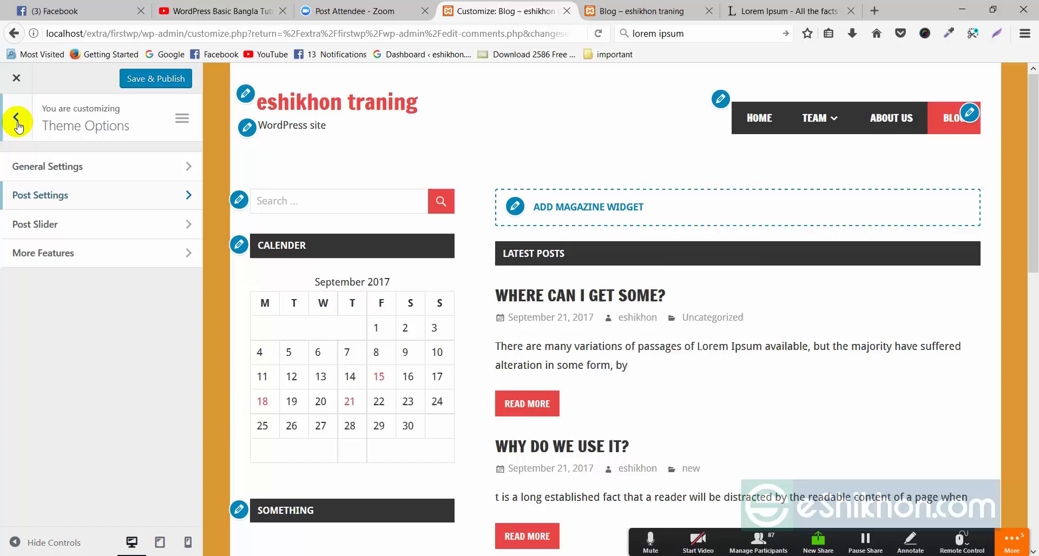
In Post Slider settings, enable 'Show Slider on posts page'
click(56, 227)
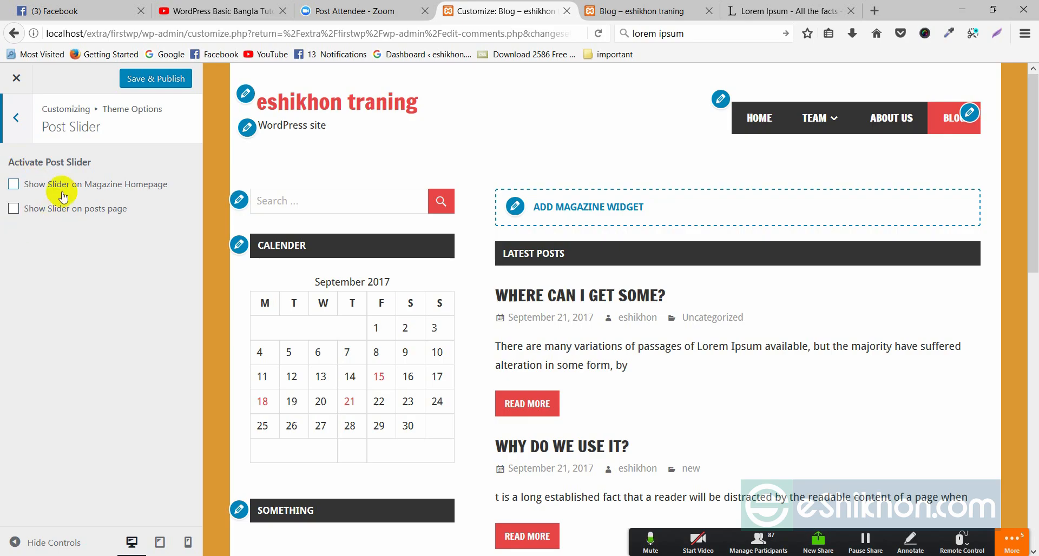
click(11, 208)
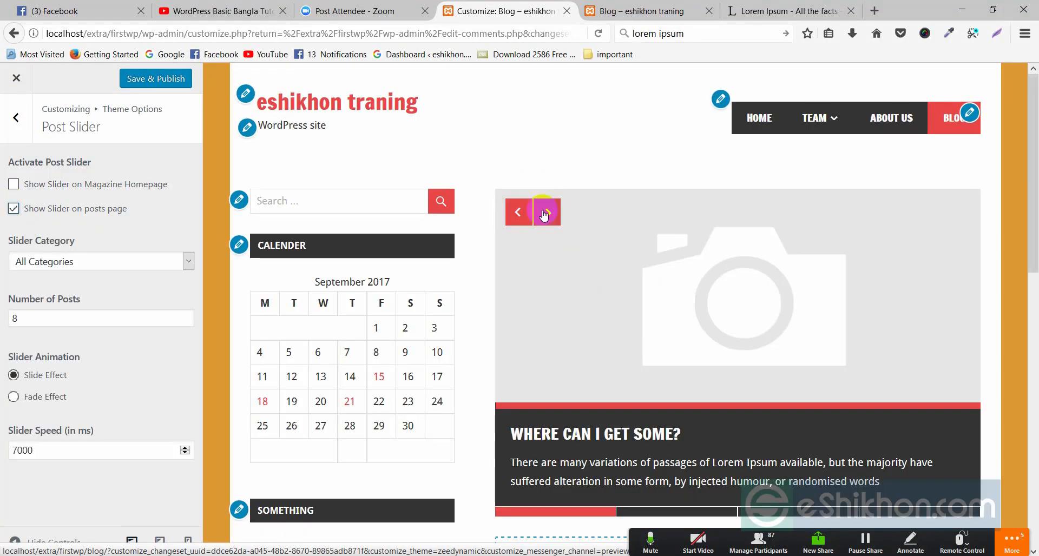
scroll(771, 271, down, 2)
scroll(771, 272, down, 1)
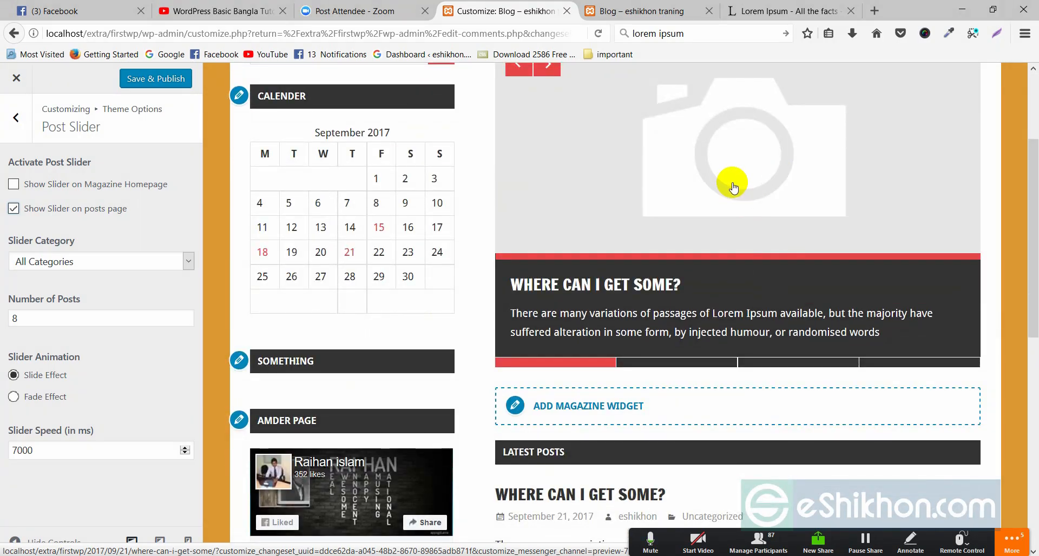
scroll(732, 185, down, 2)
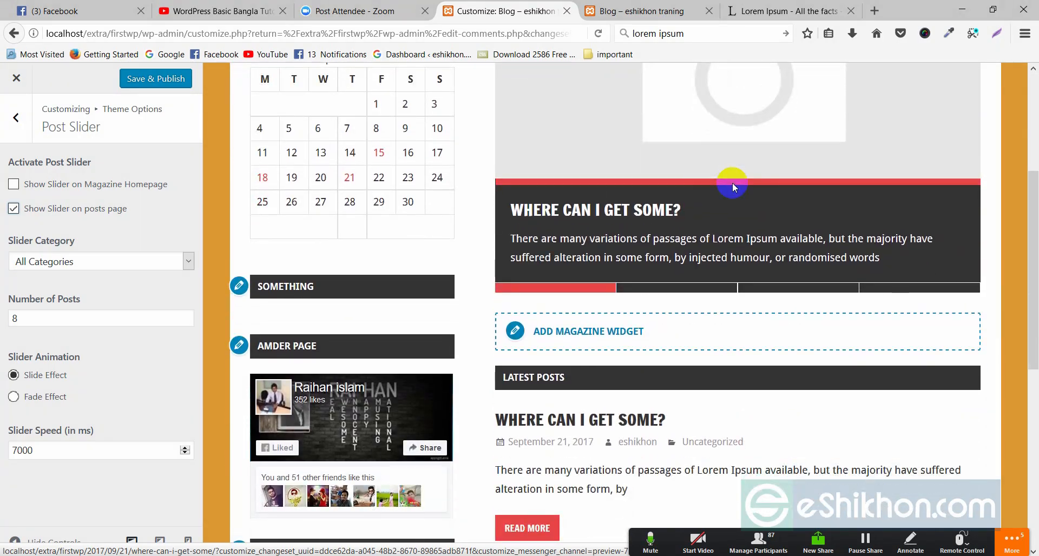
scroll(732, 183, up, 2)
scroll(728, 149, up, 3)
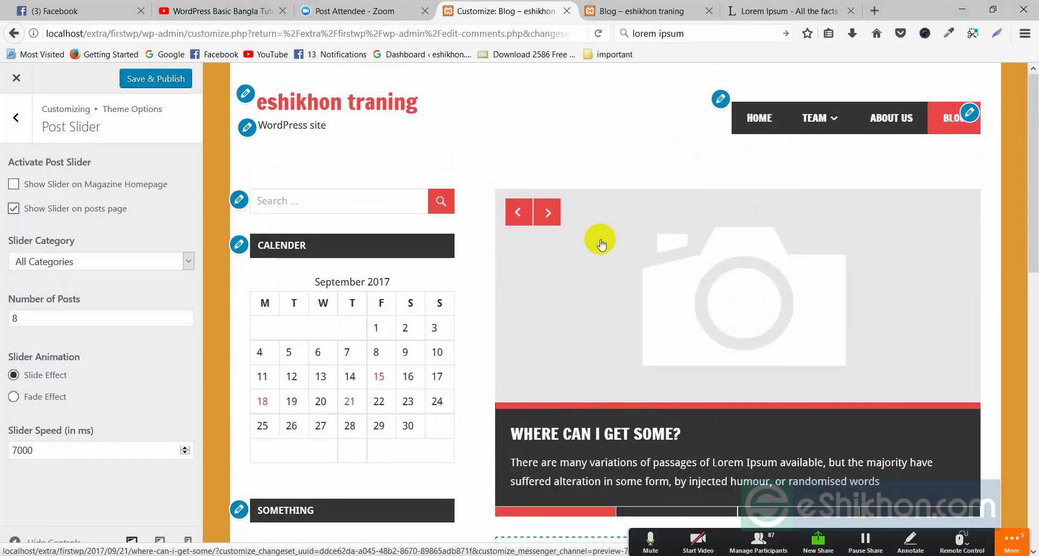
Step forward and back through the posts-page slider's slides in the preview
click(547, 212)
click(544, 215)
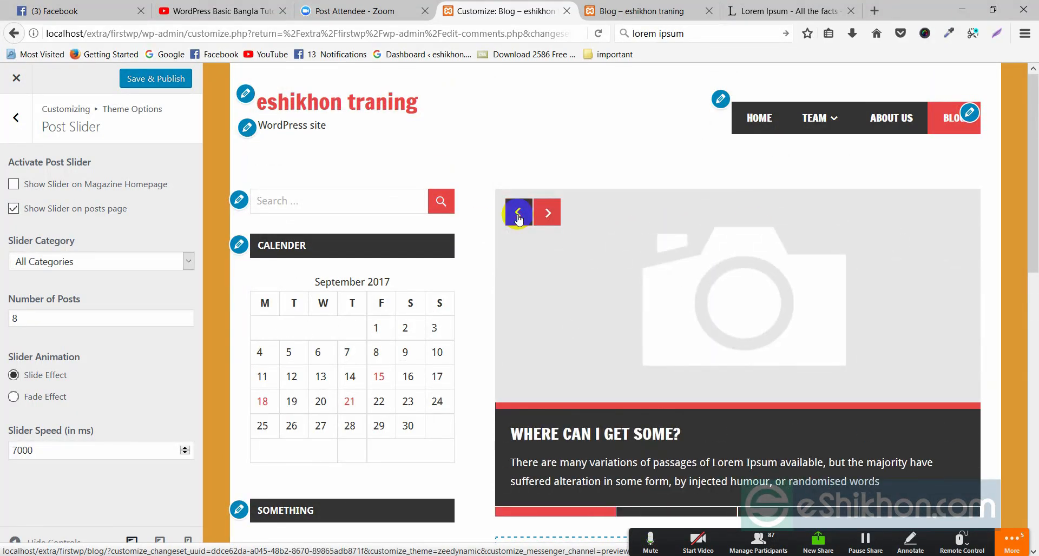
click(517, 215)
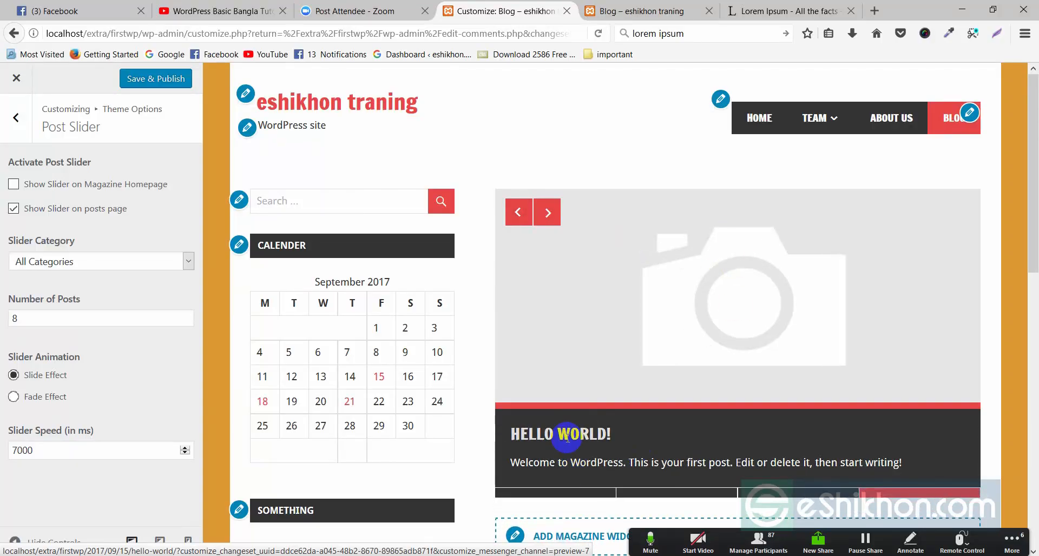
scroll(686, 364, down, 2)
click(550, 136)
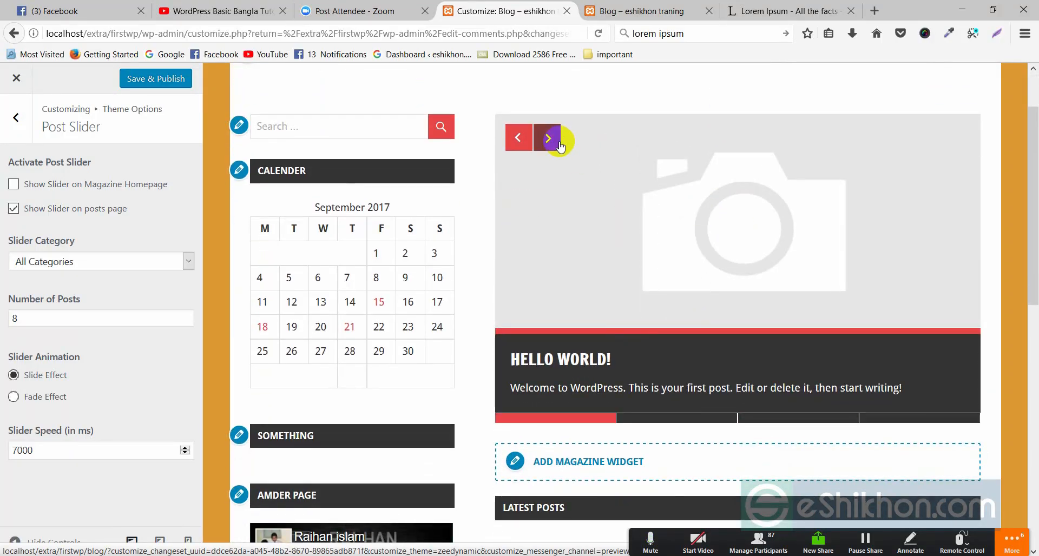
scroll(548, 260, down, 5)
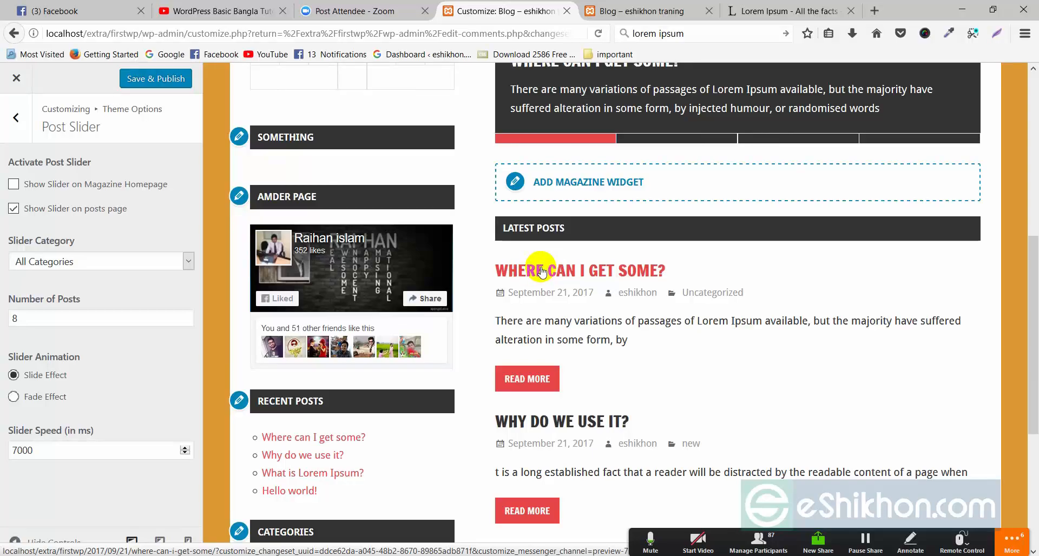
scroll(541, 271, down, 2)
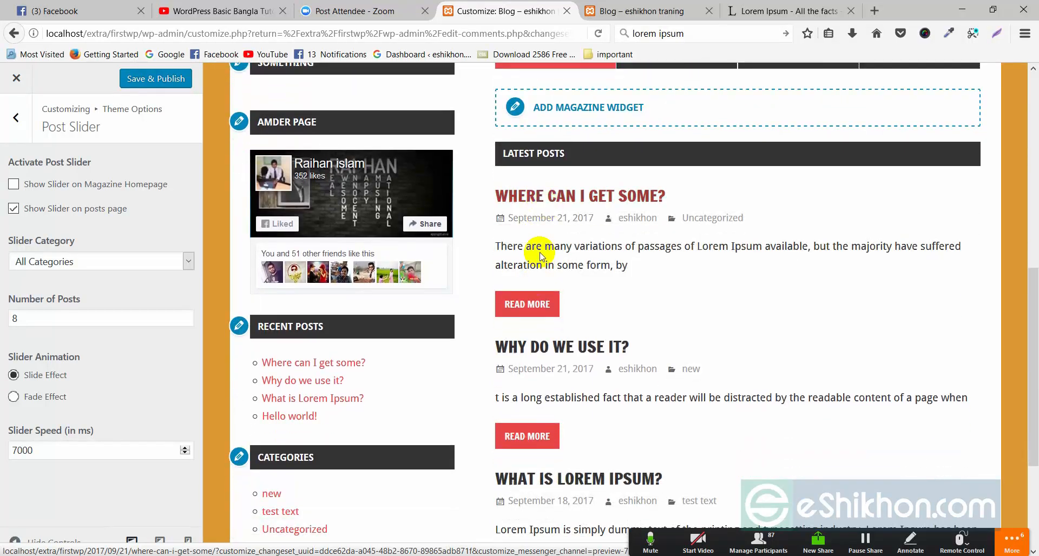
scroll(658, 265, up, 5)
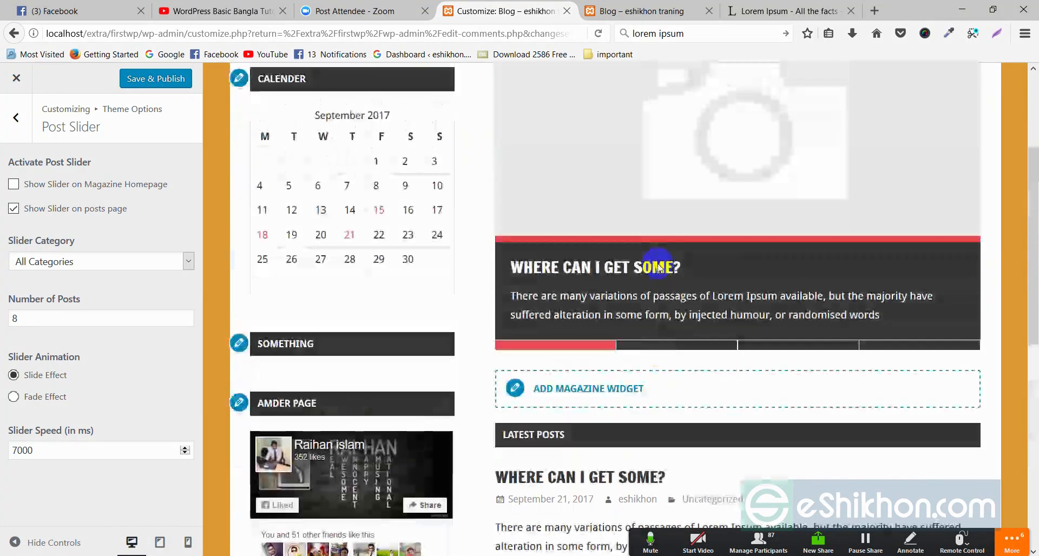
scroll(694, 171, up, 2)
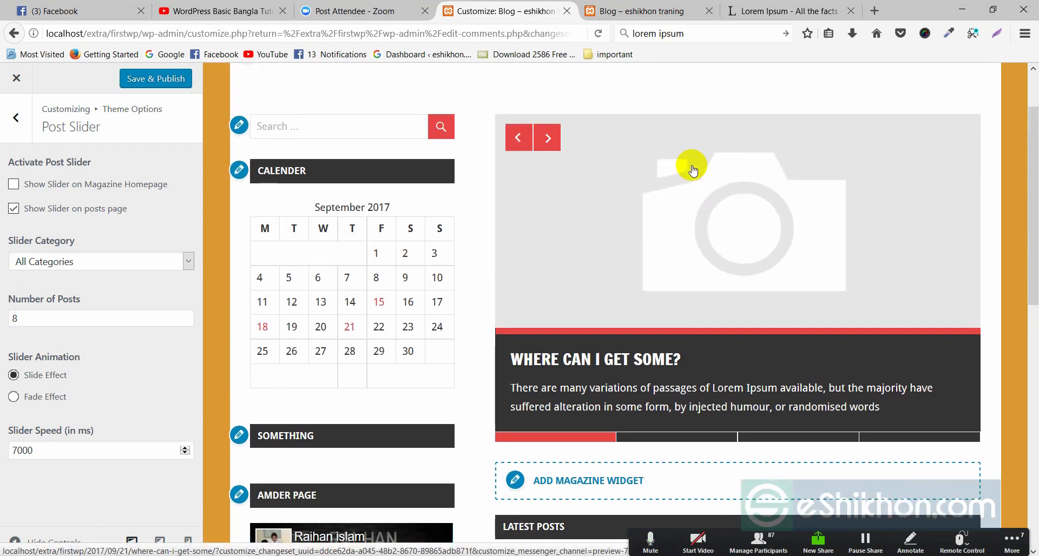
scroll(619, 251, down, 5)
scroll(545, 274, up, 1)
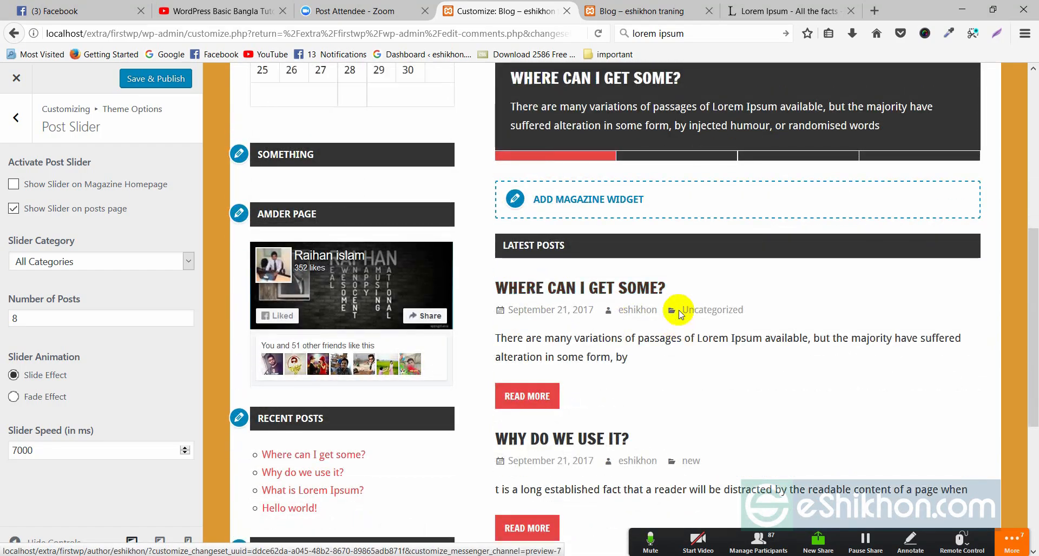
scroll(680, 314, up, 5)
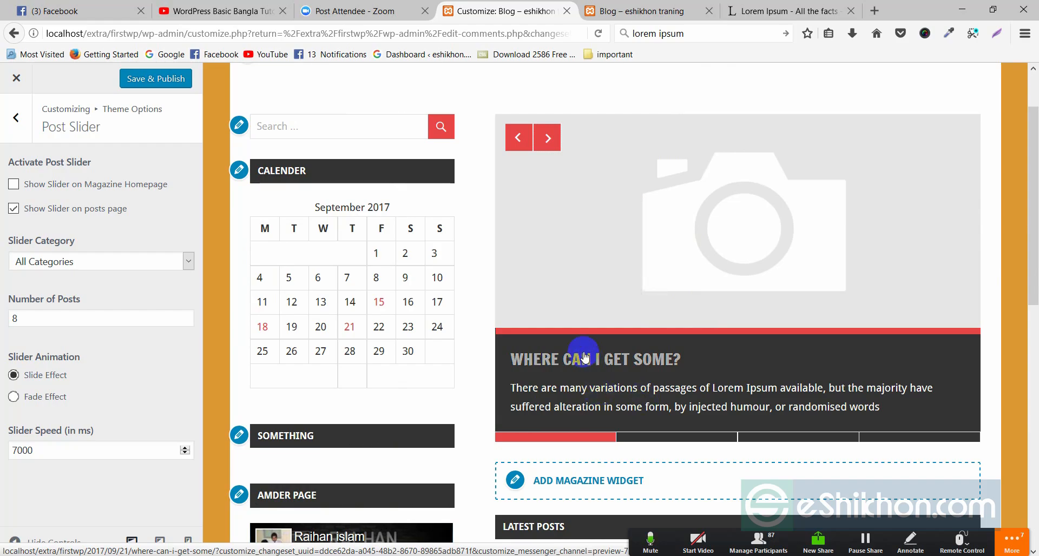
click(546, 142)
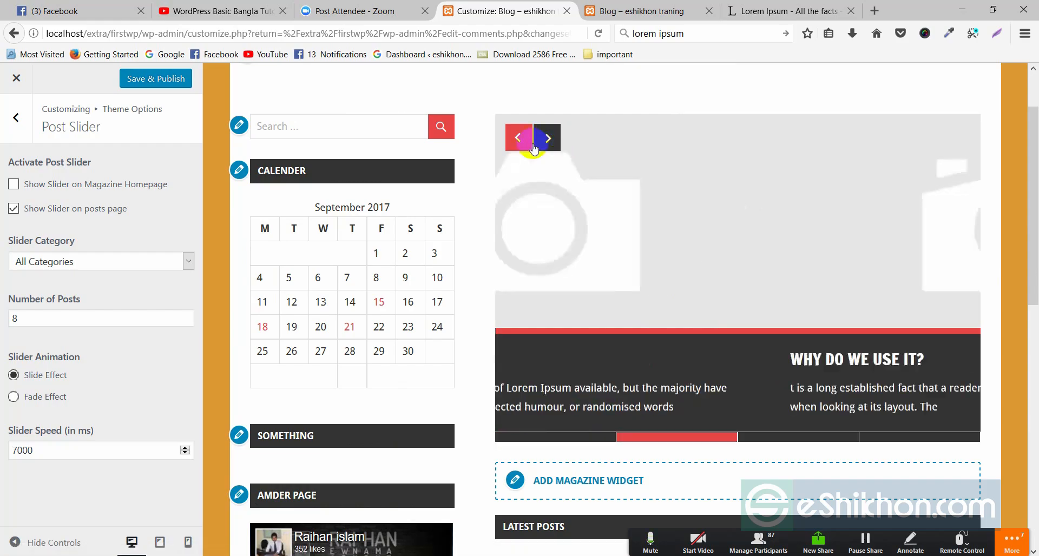
click(515, 139)
click(515, 148)
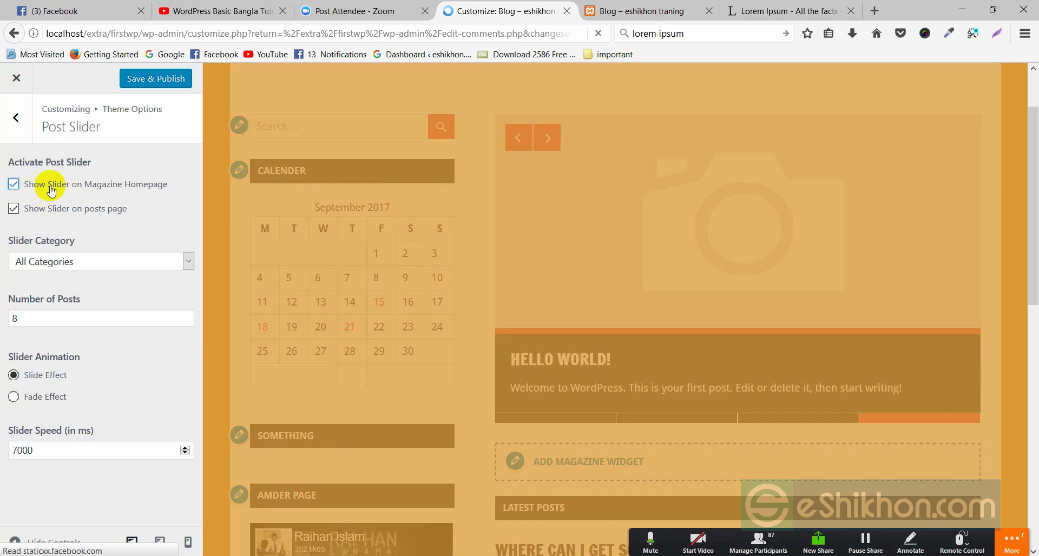
View the homepage slider in the preview, then switch the preview to the Blog page
scroll(725, 243, up, 3)
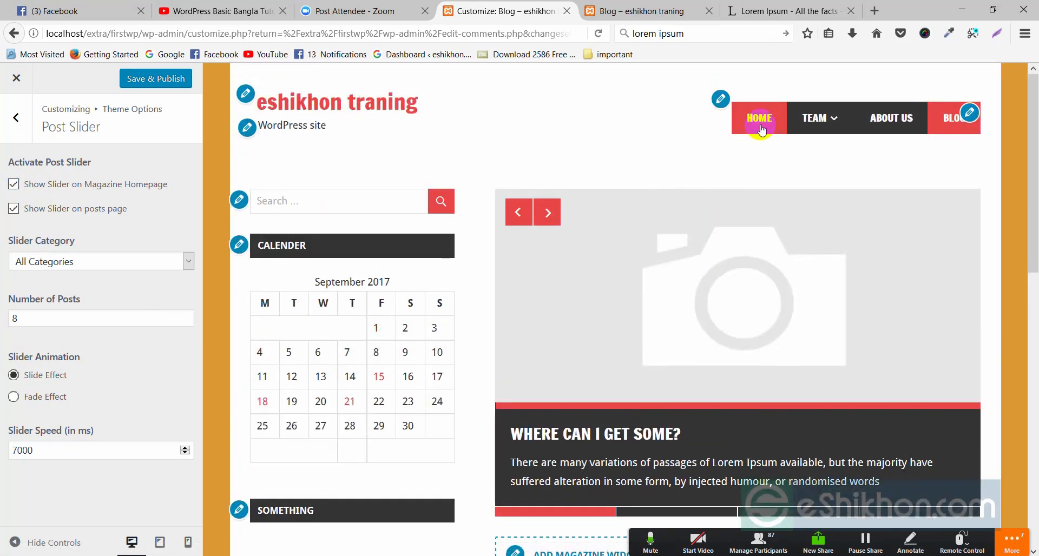
click(760, 120)
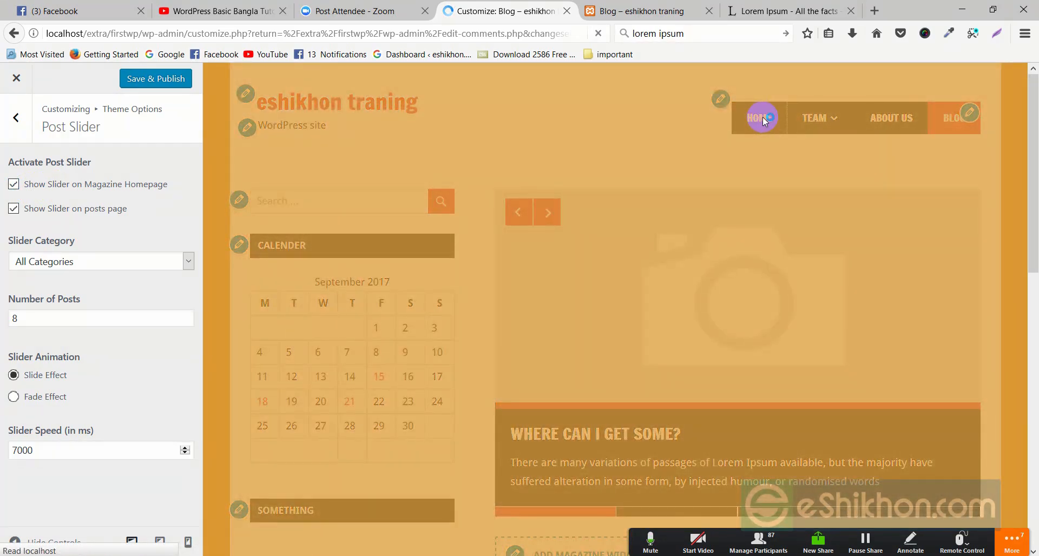
scroll(698, 230, down, 10)
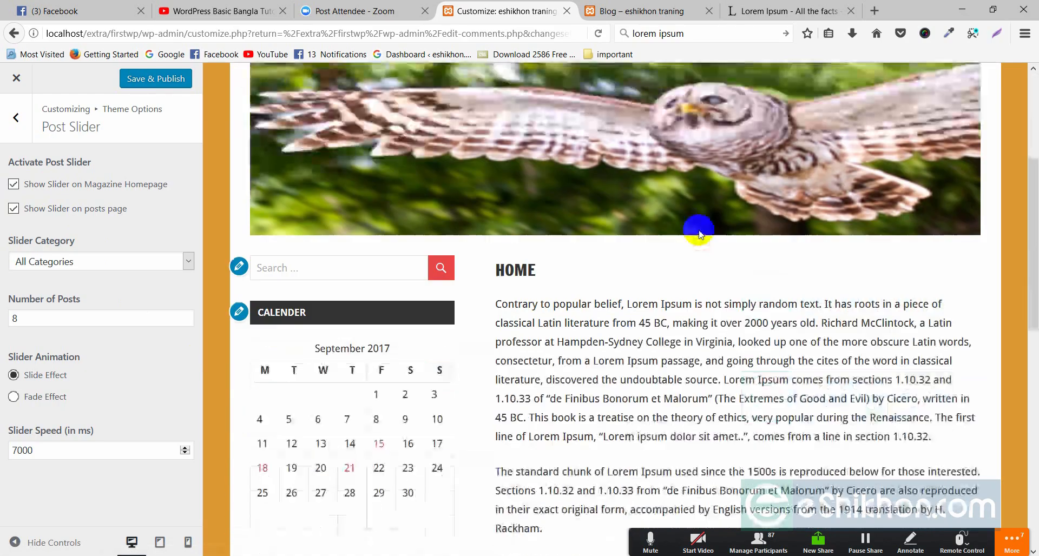
scroll(698, 232, down, 5)
scroll(699, 234, up, 15)
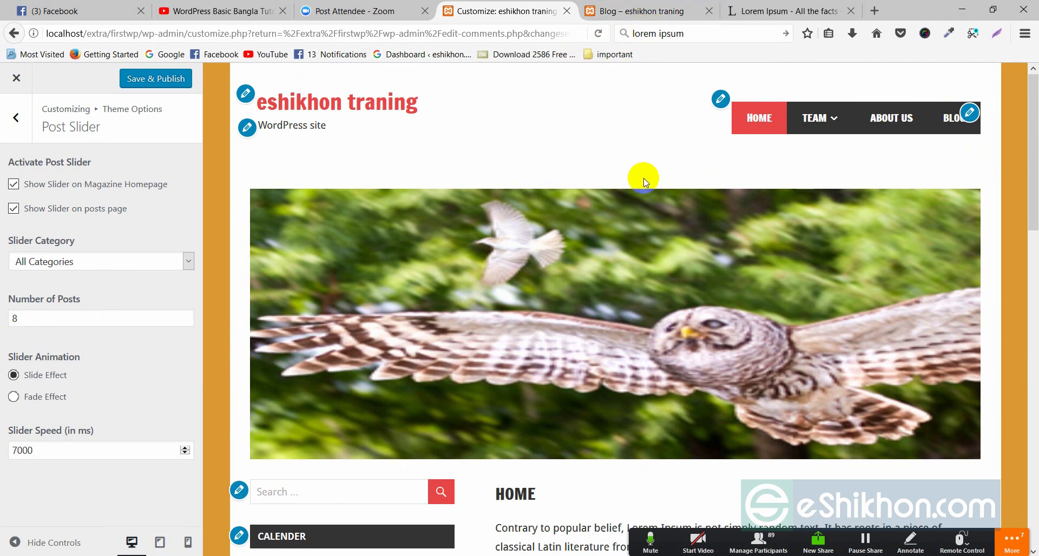
click(955, 116)
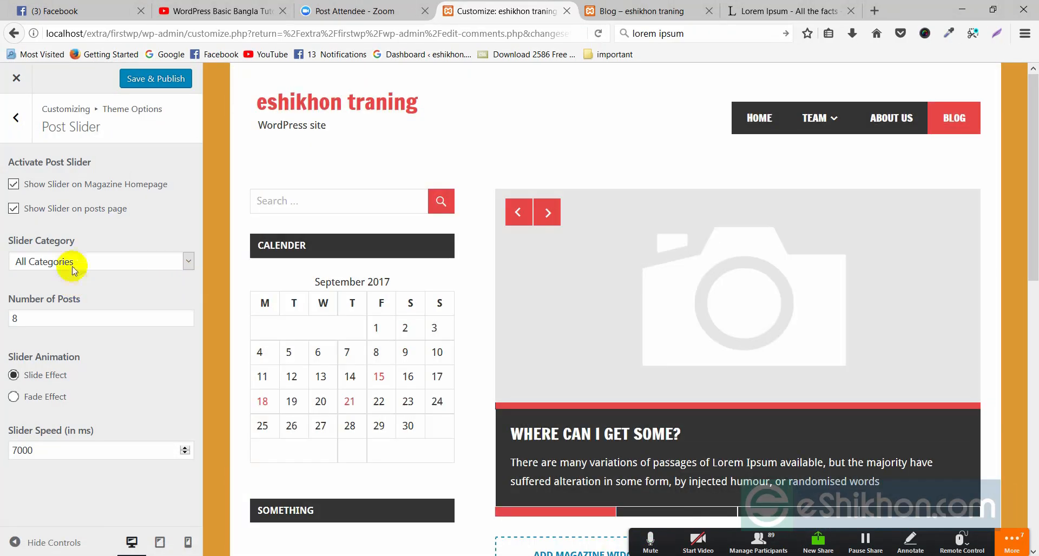
Try the 'new' Slider Category, then set it back to All Categories
click(71, 261)
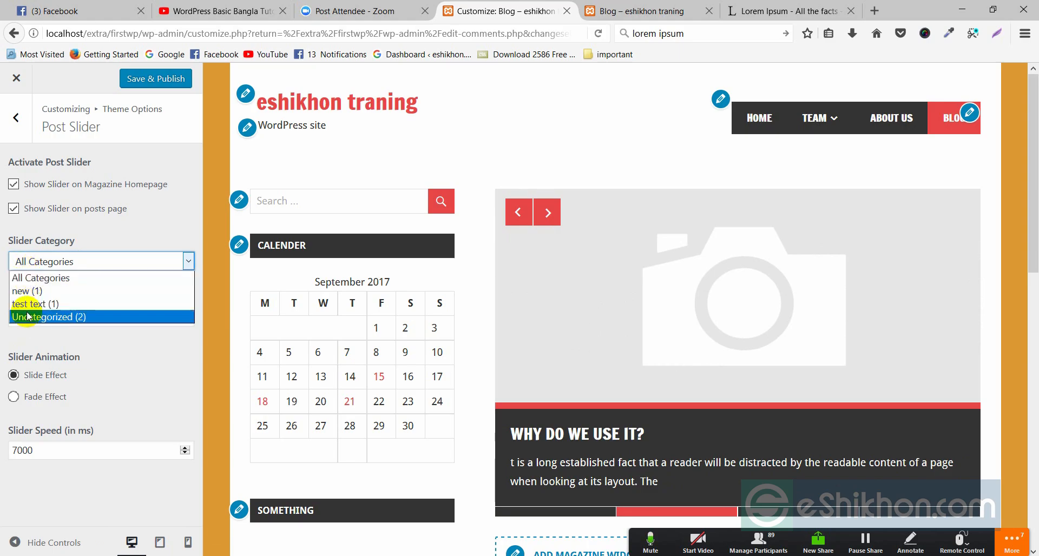
click(25, 293)
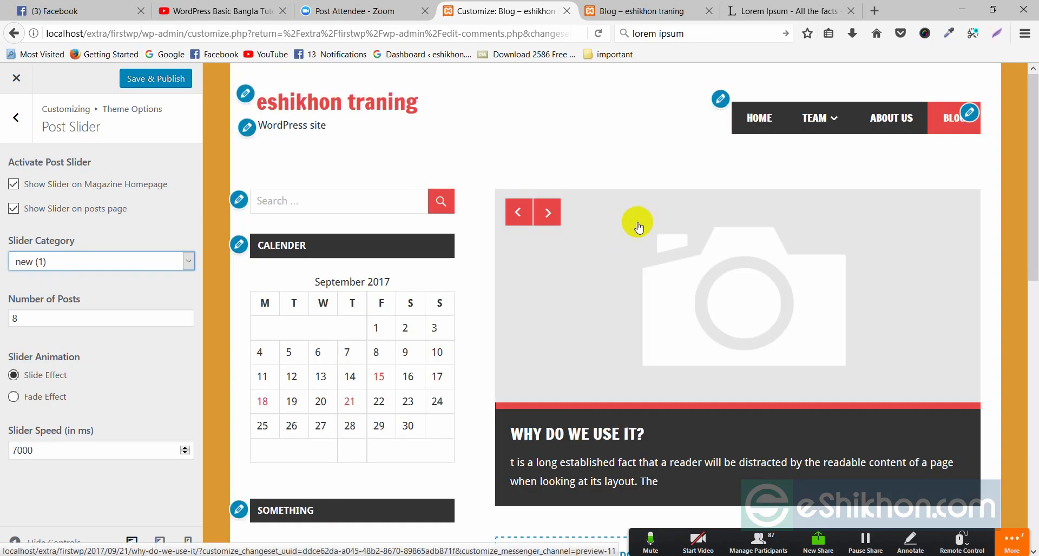
click(548, 212)
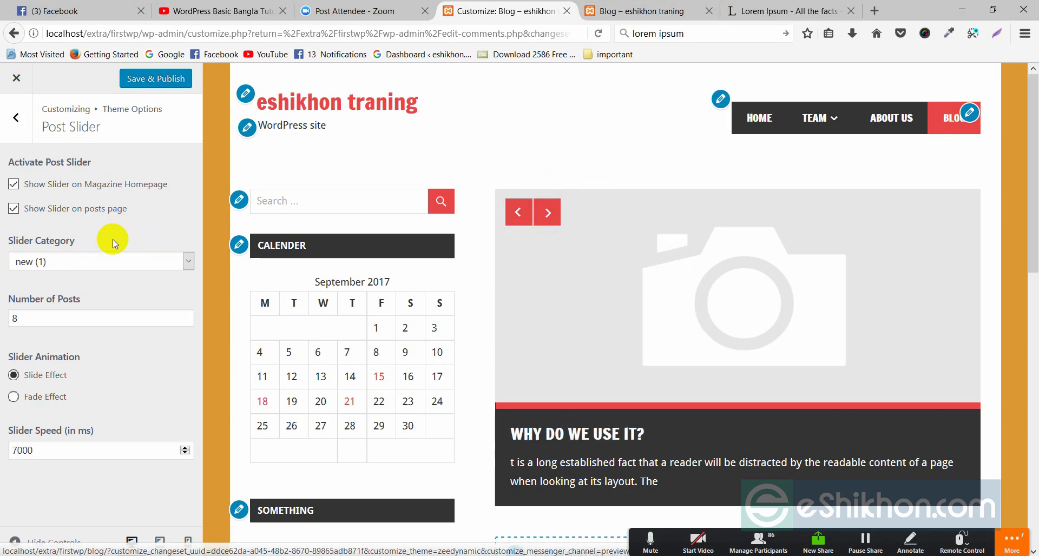
click(88, 262)
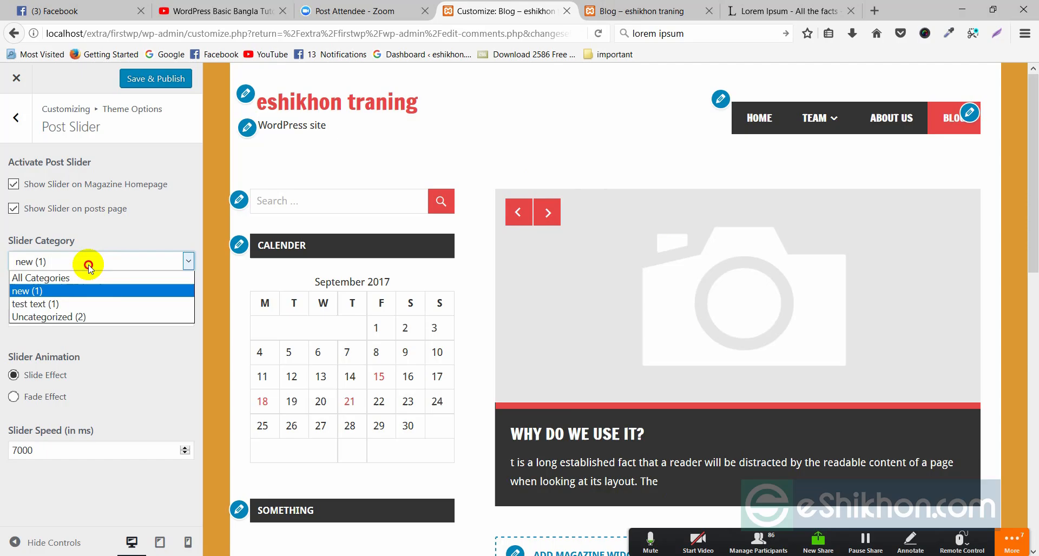
click(57, 278)
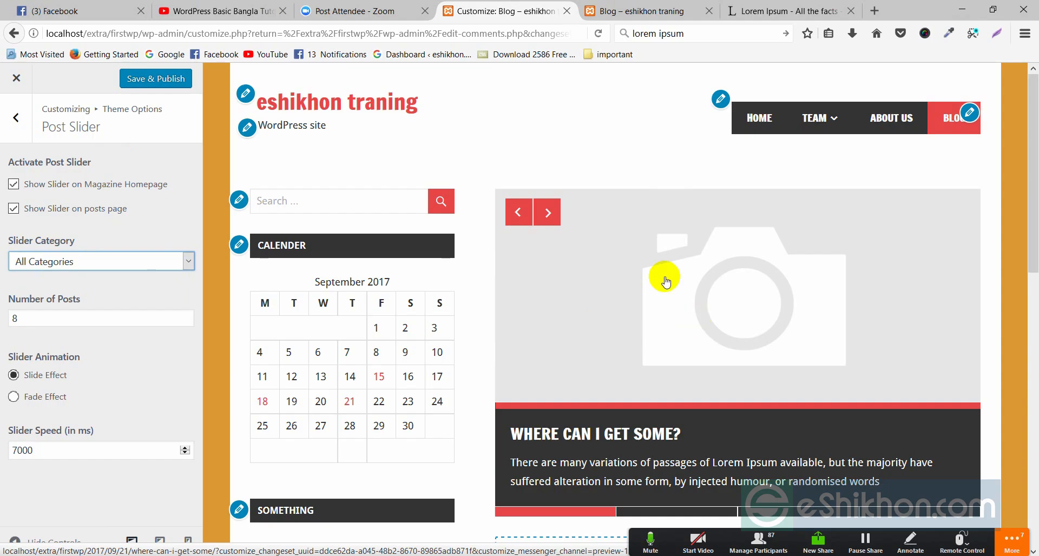
Flip forward and back through the blog slider's posts
click(547, 216)
click(548, 216)
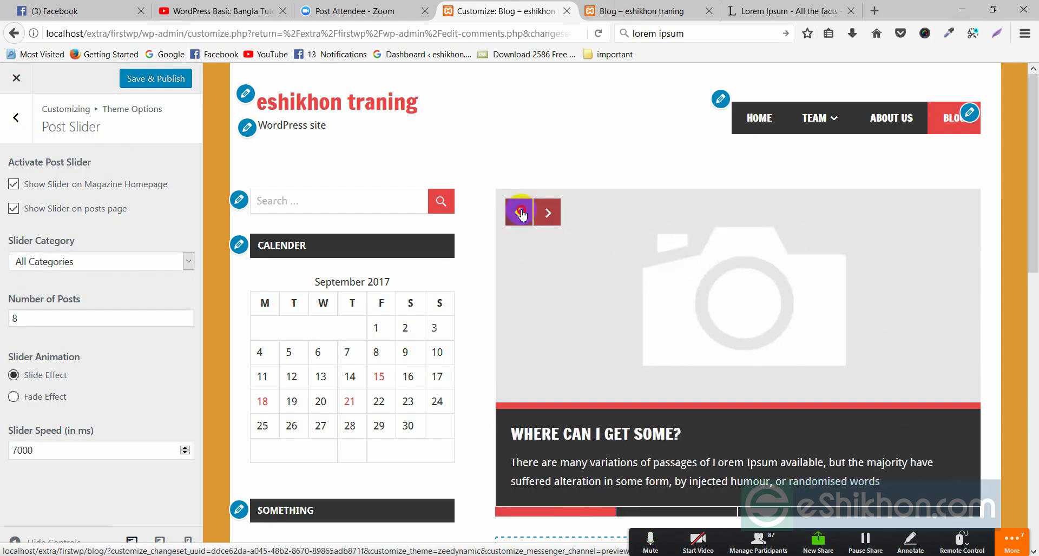
click(547, 217)
click(546, 217)
click(543, 217)
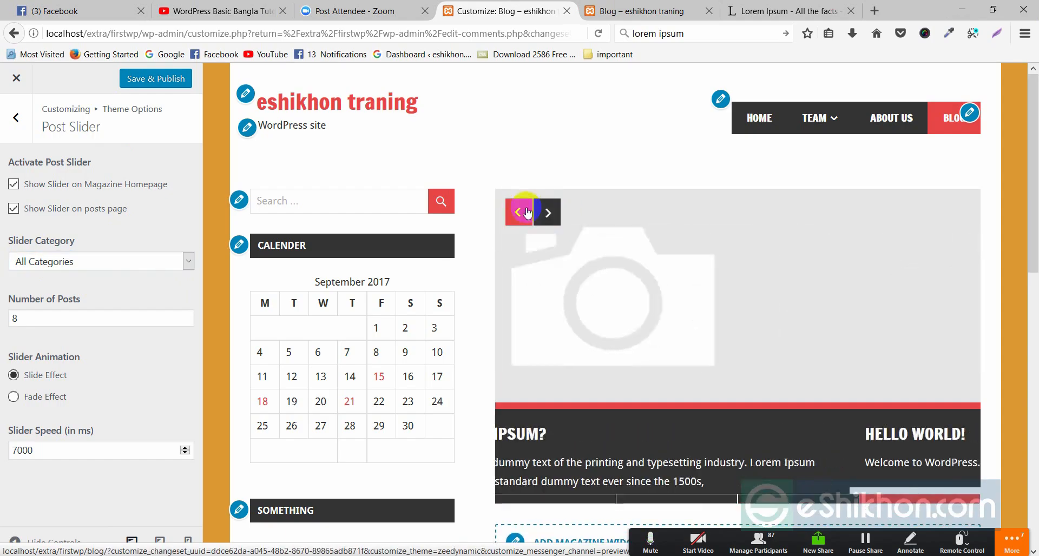
click(518, 212)
click(547, 212)
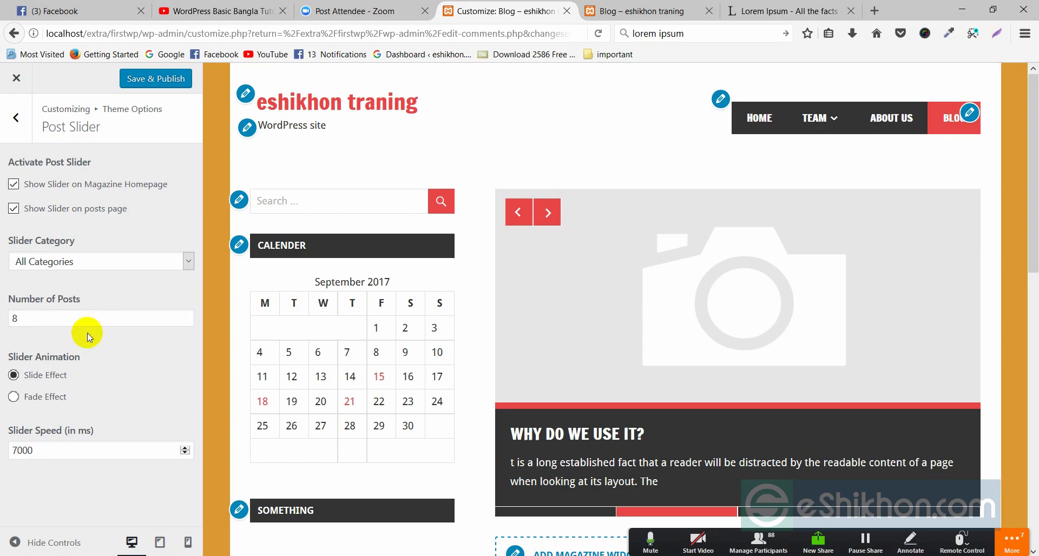
Keep Number of Posts at 8, switch the slider to Fade Effect, and open the 'Why Do We Use It?' post
click(60, 316)
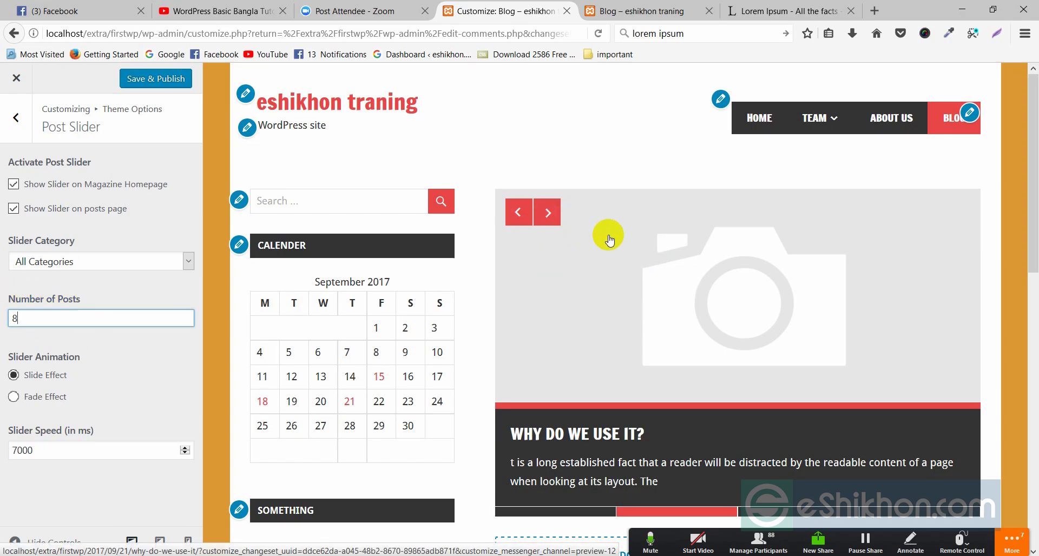
drag(30, 318, 6, 336)
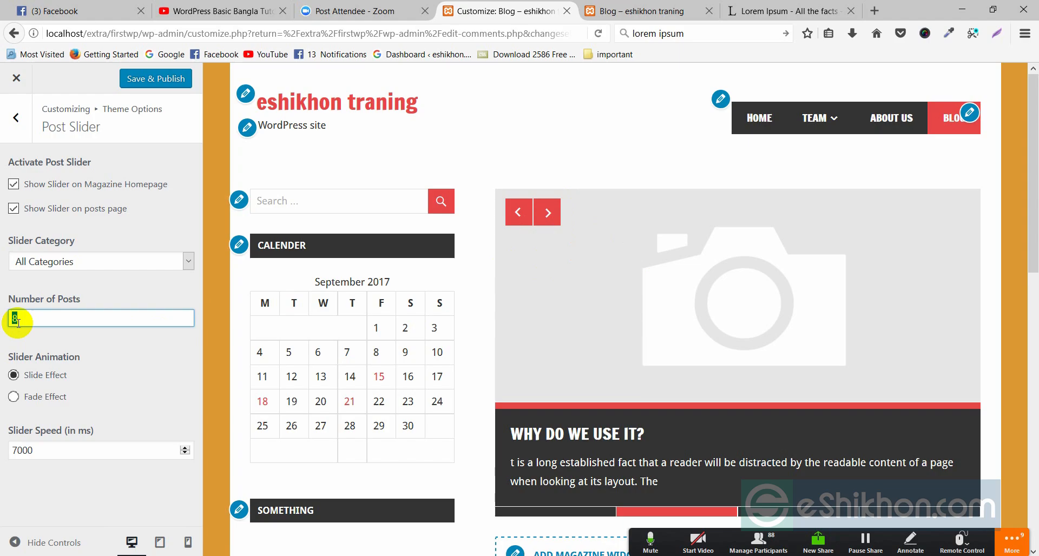
click(140, 371)
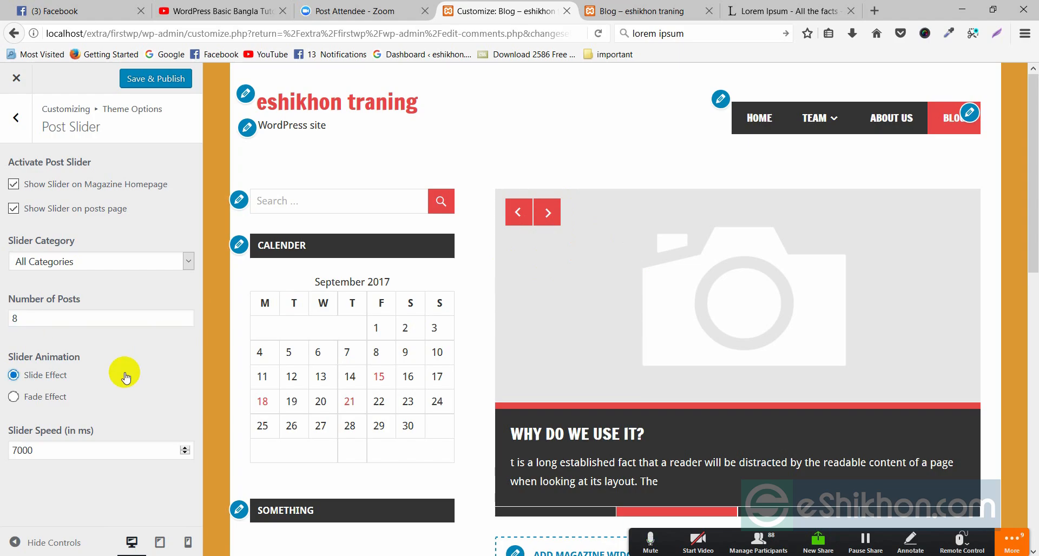
click(34, 401)
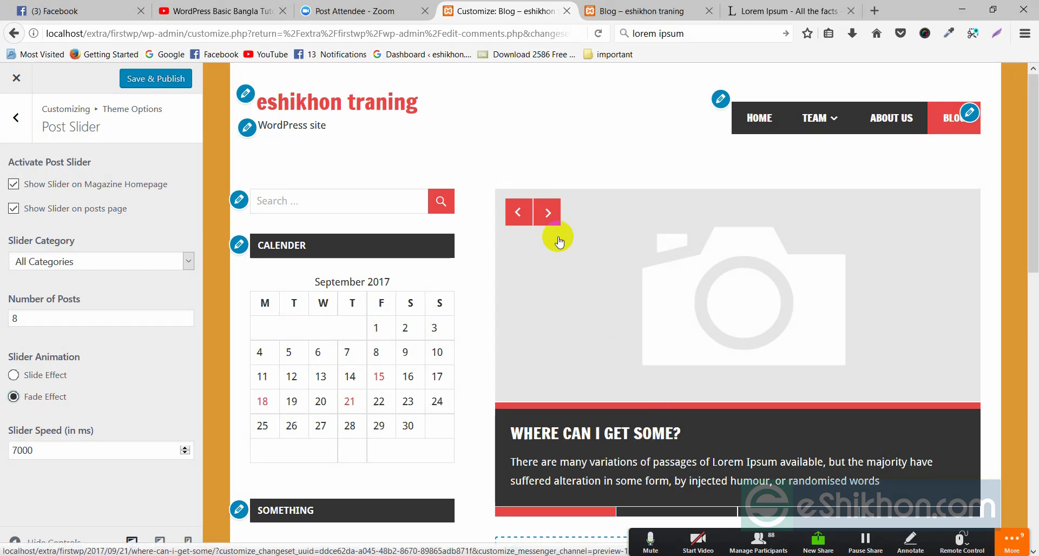
click(546, 213)
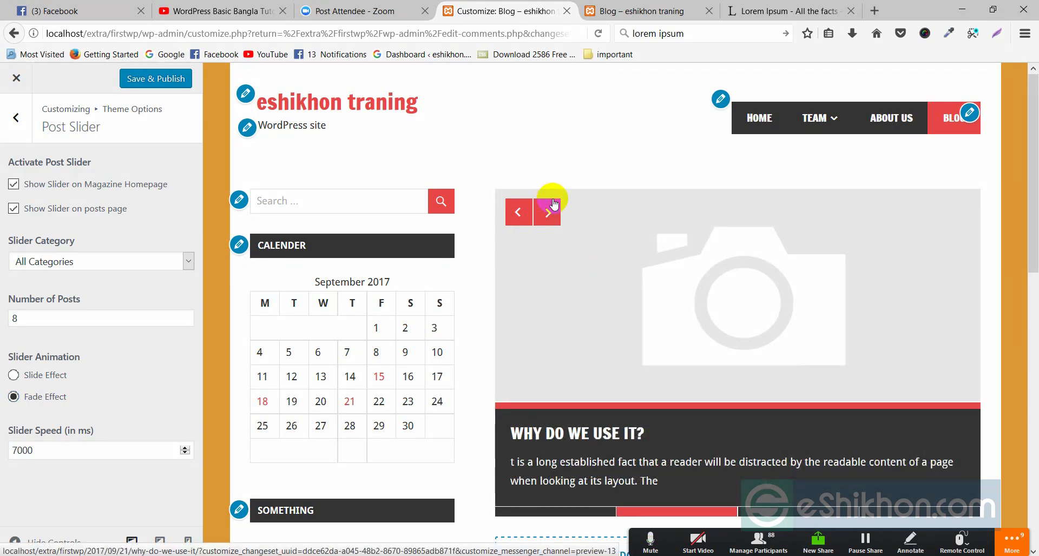
click(580, 288)
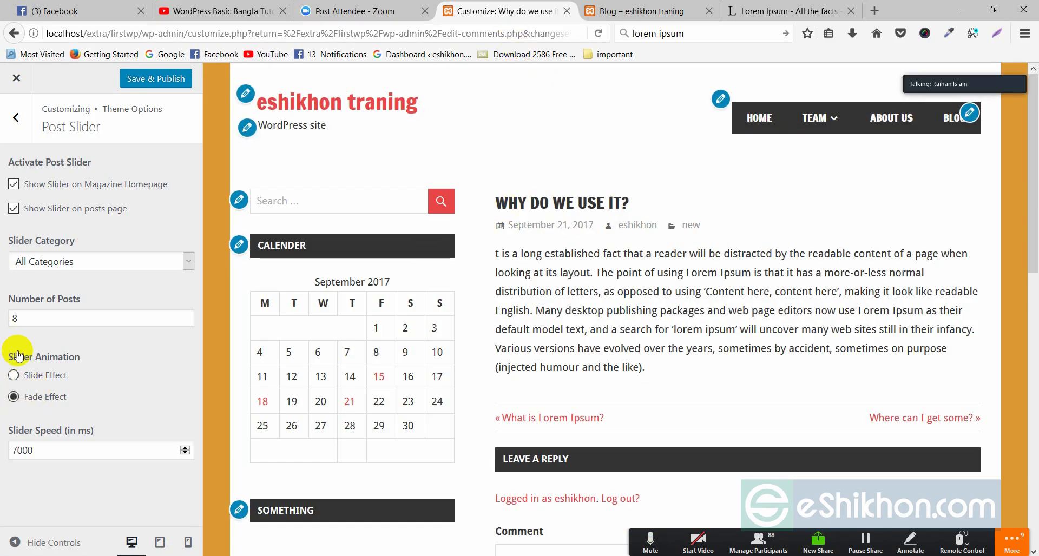
Switch the slider back to Slide Effect, return the preview to the Blog page, and Save & Publish
click(36, 378)
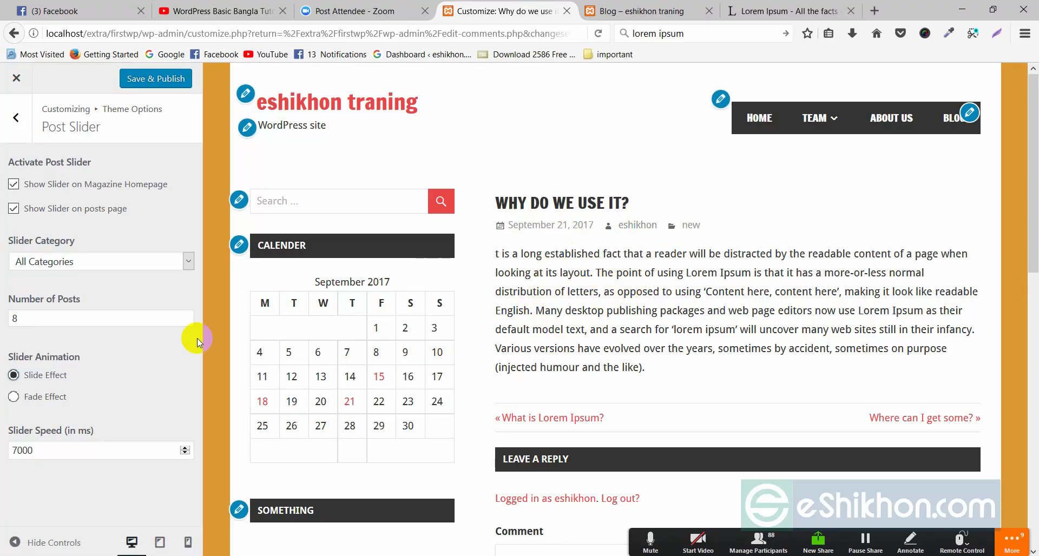
scroll(576, 367, down, 2)
scroll(575, 368, down, 10)
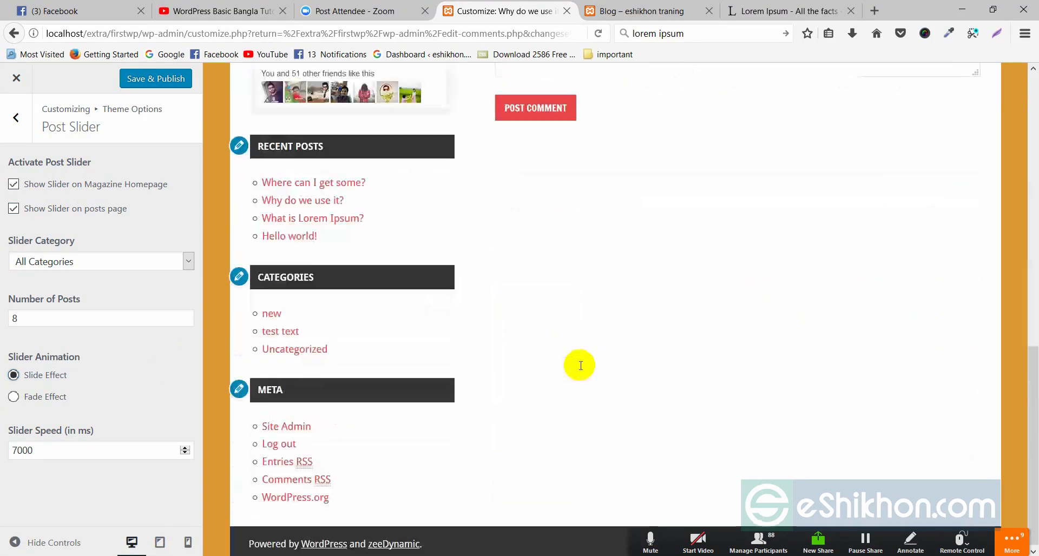
scroll(577, 366, up, 15)
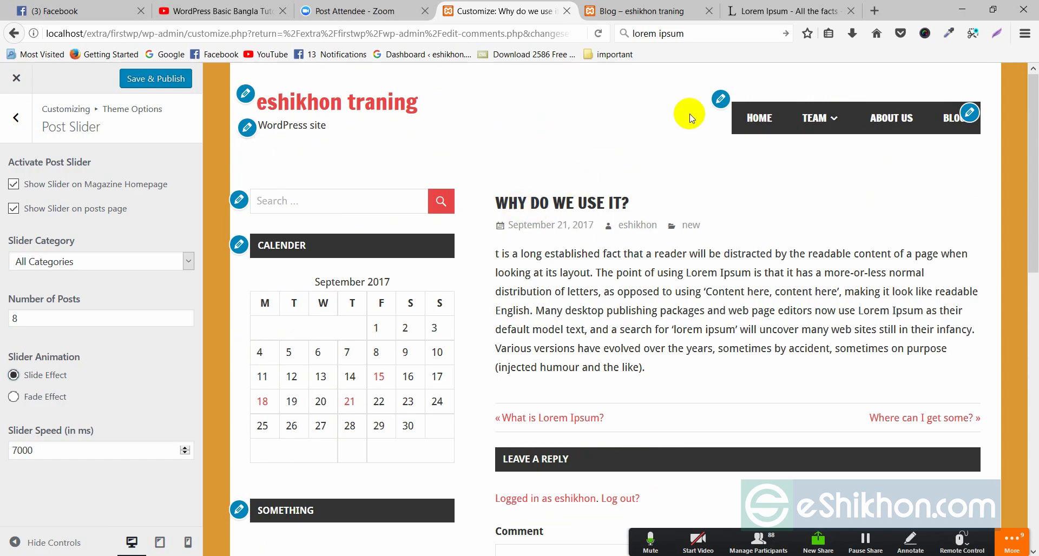
click(916, 131)
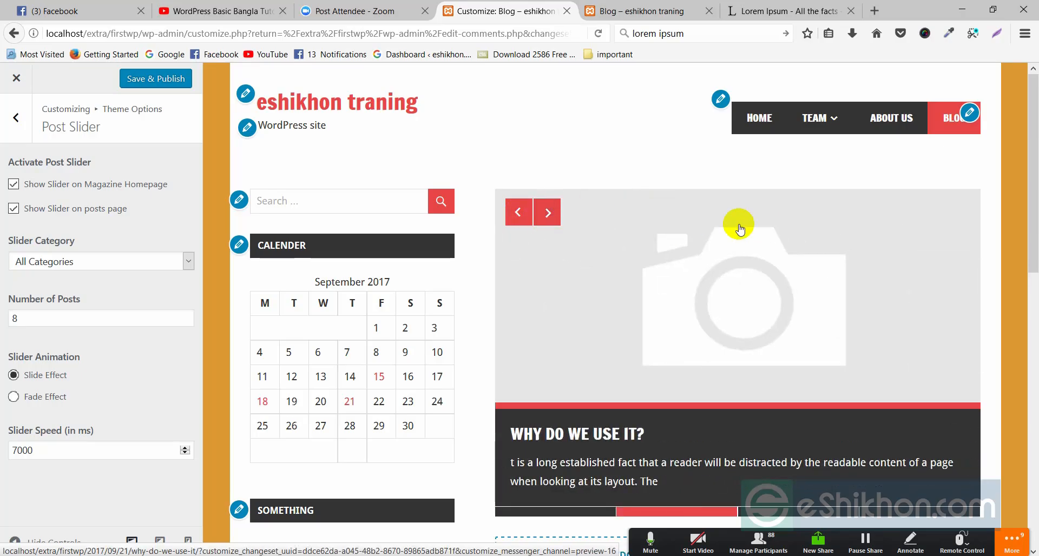
click(515, 216)
click(515, 217)
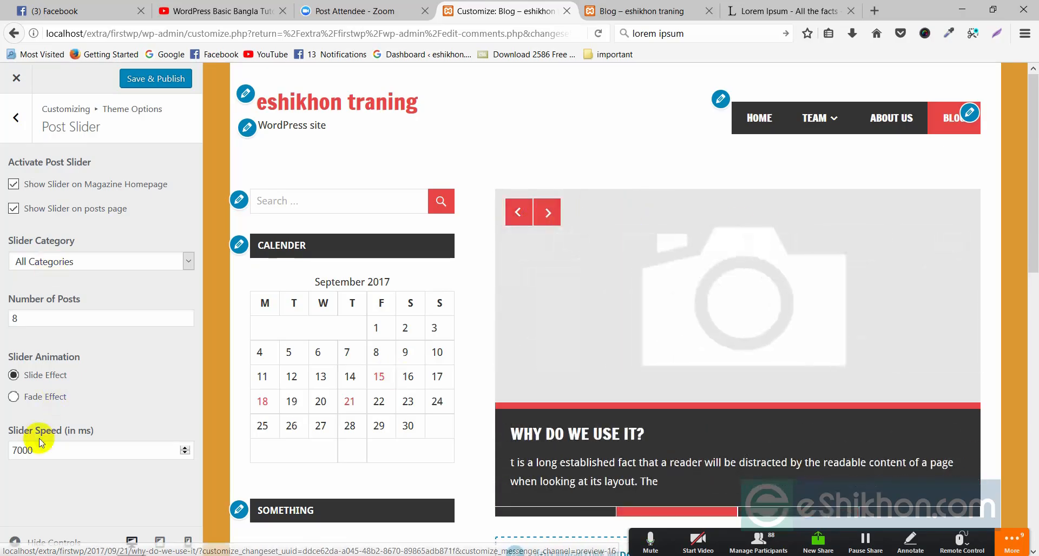
click(134, 80)
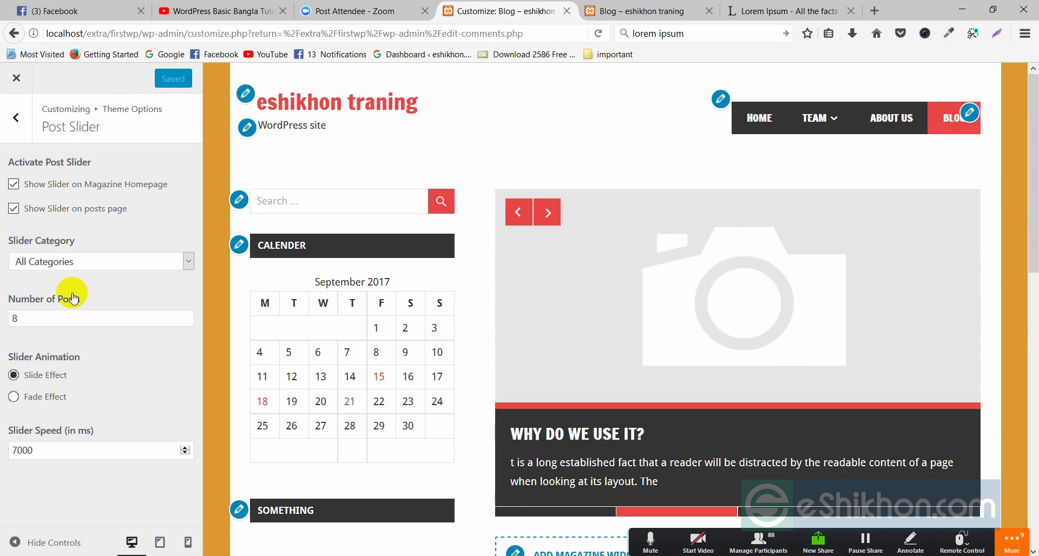
Read the Pro Version Add-on info under More Features and the theme's help links, then return to the main sections
click(20, 118)
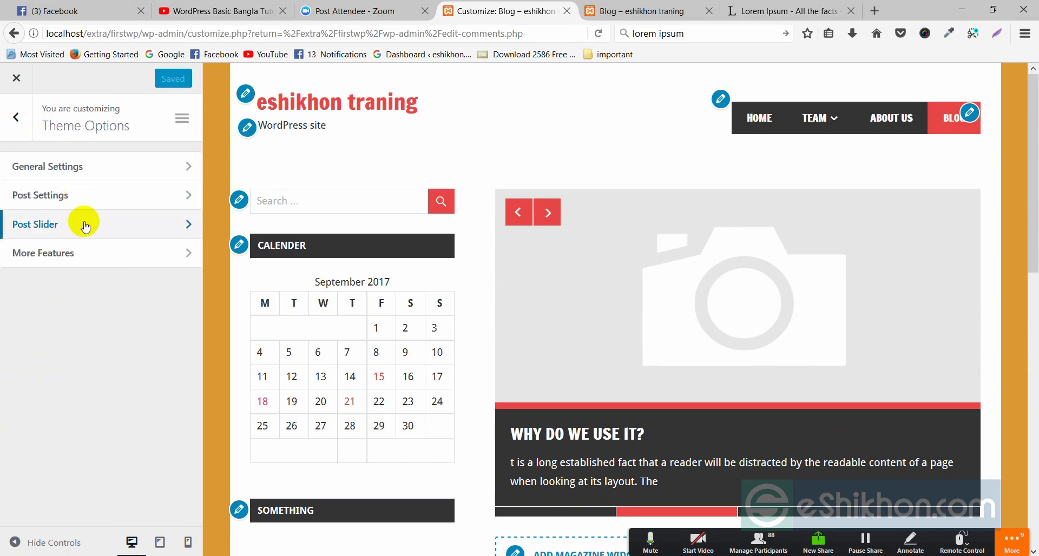
click(48, 261)
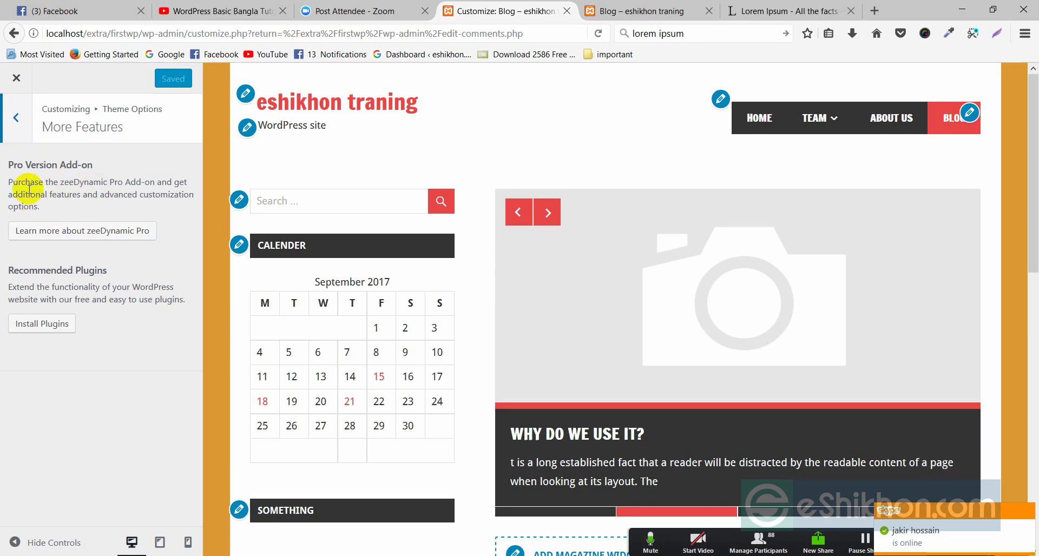
drag(7, 183, 109, 209)
click(98, 206)
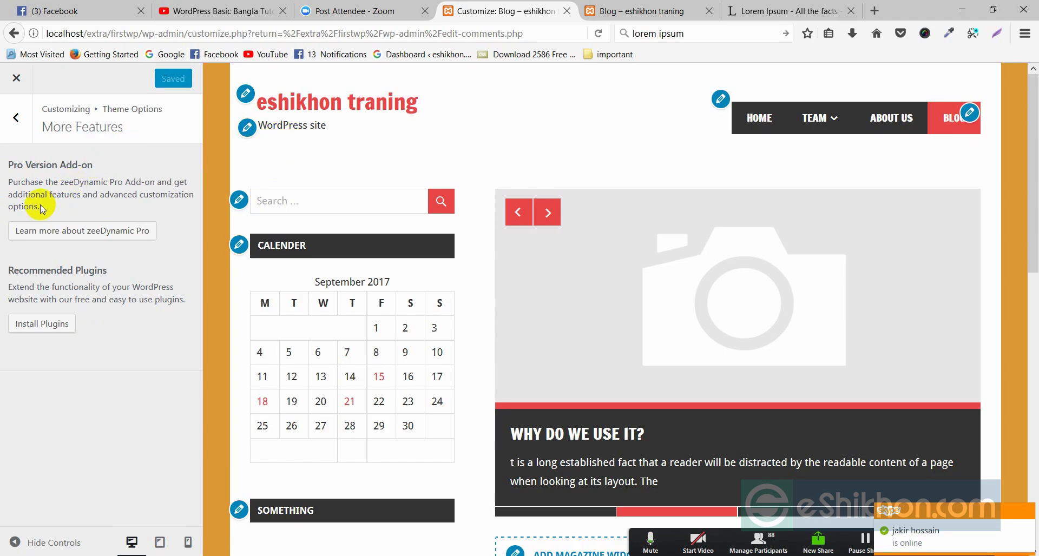
drag(41, 207, 6, 191)
click(10, 190)
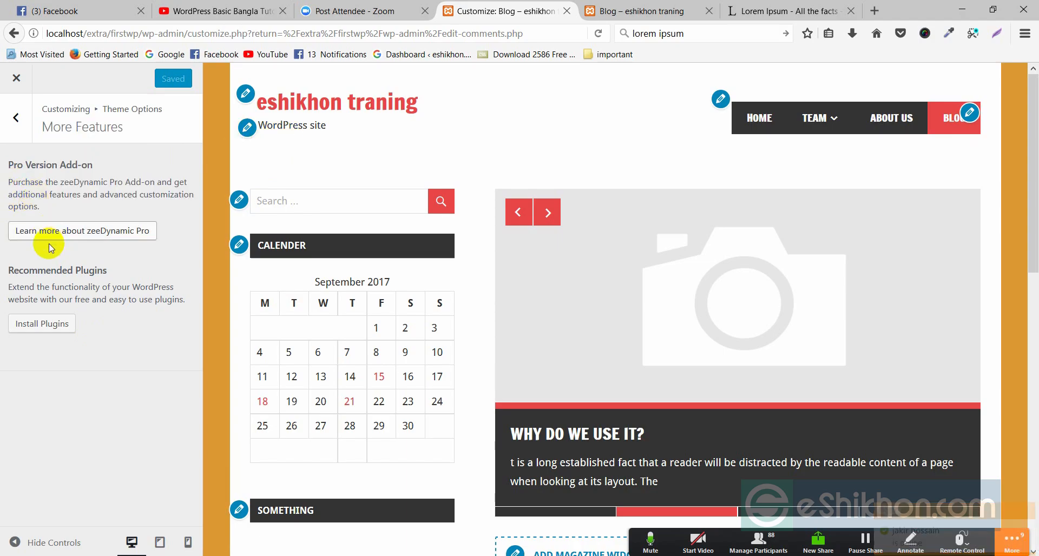
click(15, 118)
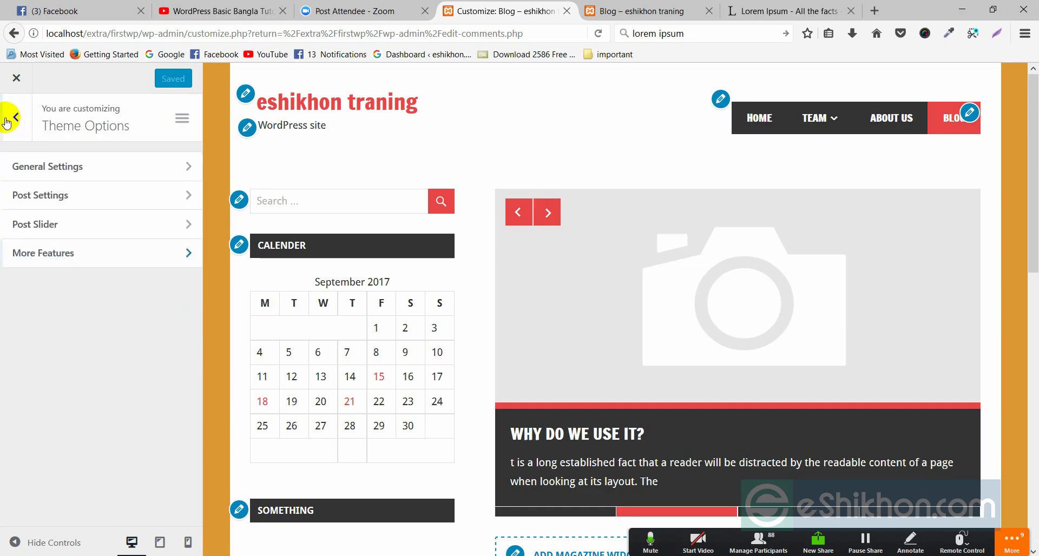
click(184, 124)
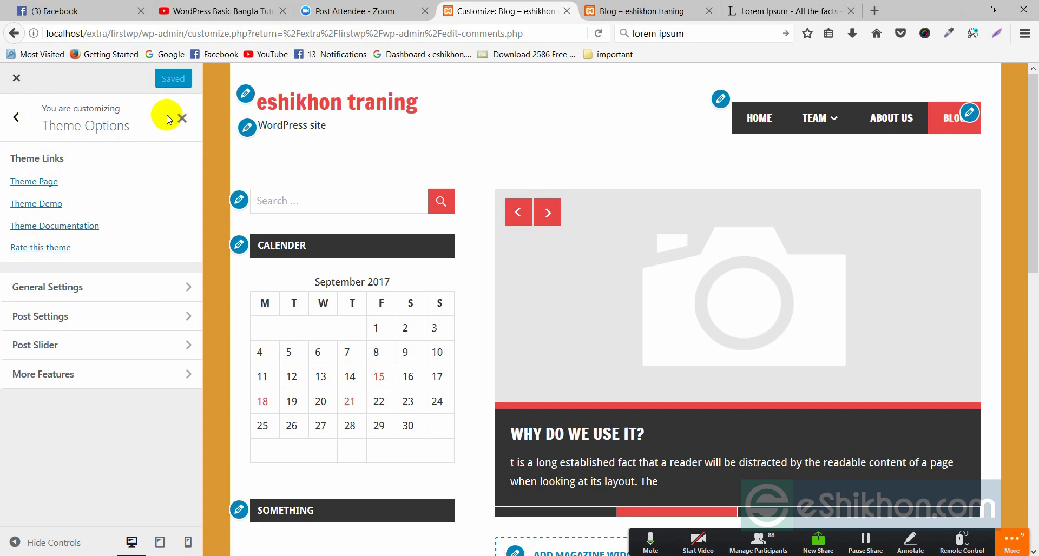
click(16, 118)
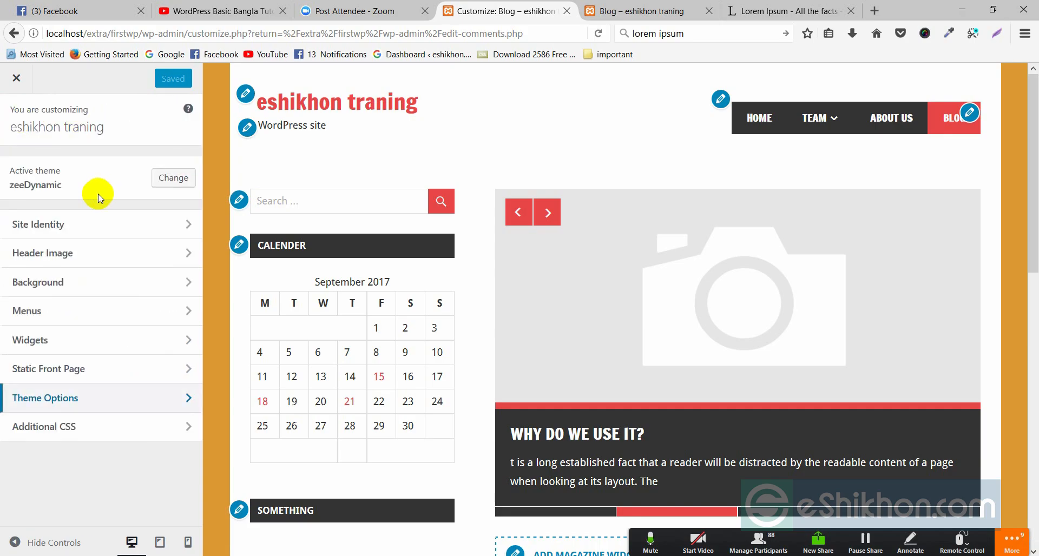
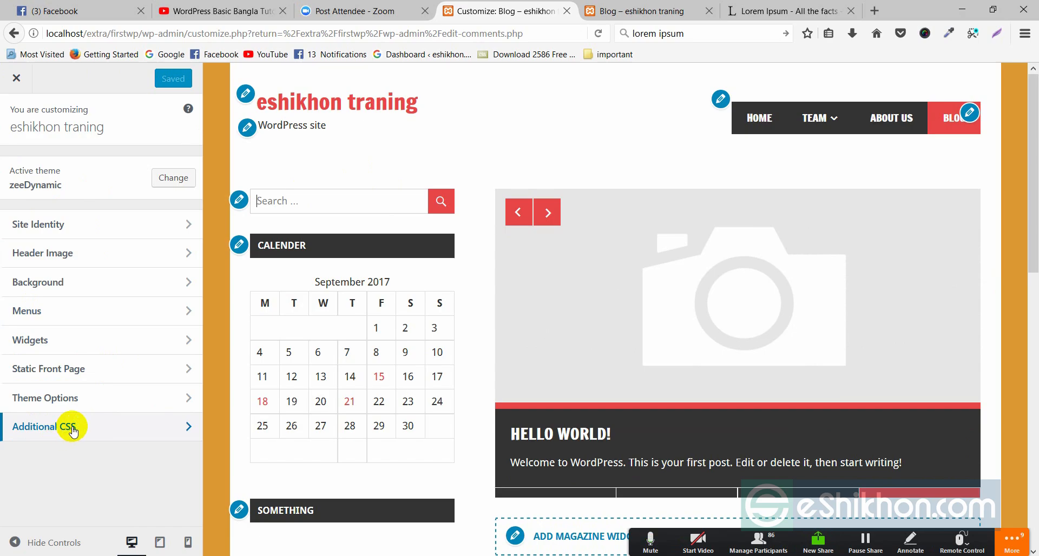
Look over the Customizer's Custom CSS editor, then close the Customizer
click(174, 428)
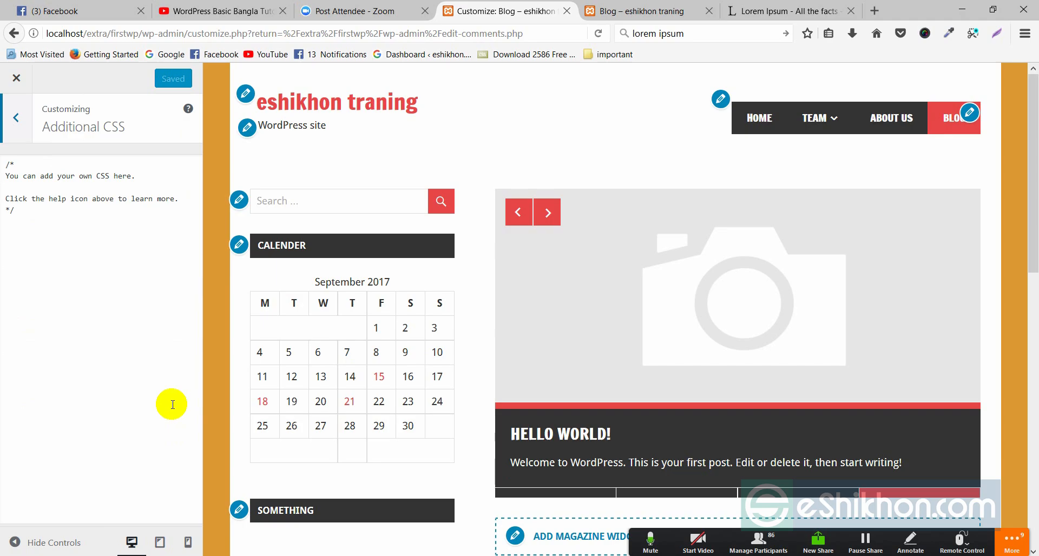
click(16, 209)
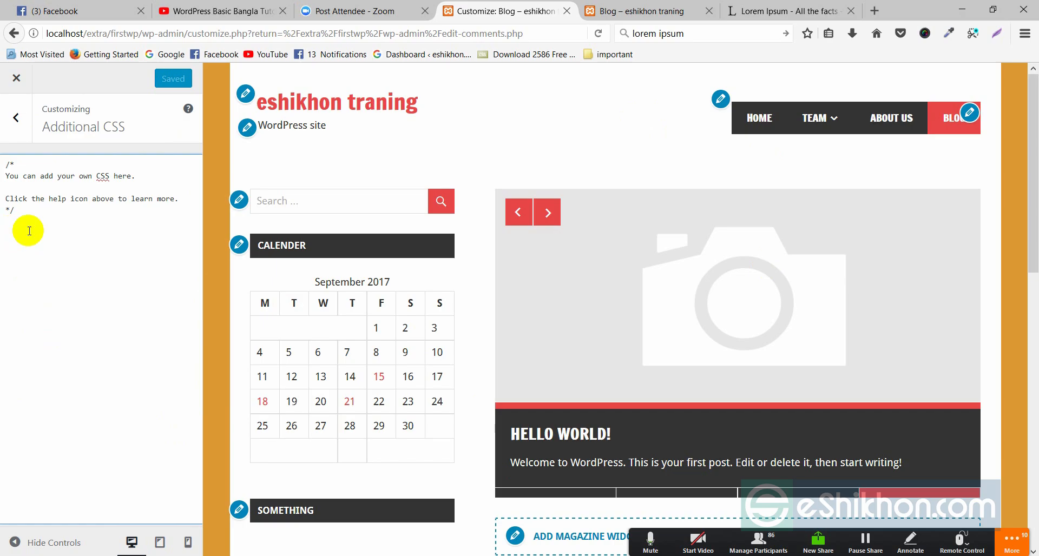
click(16, 118)
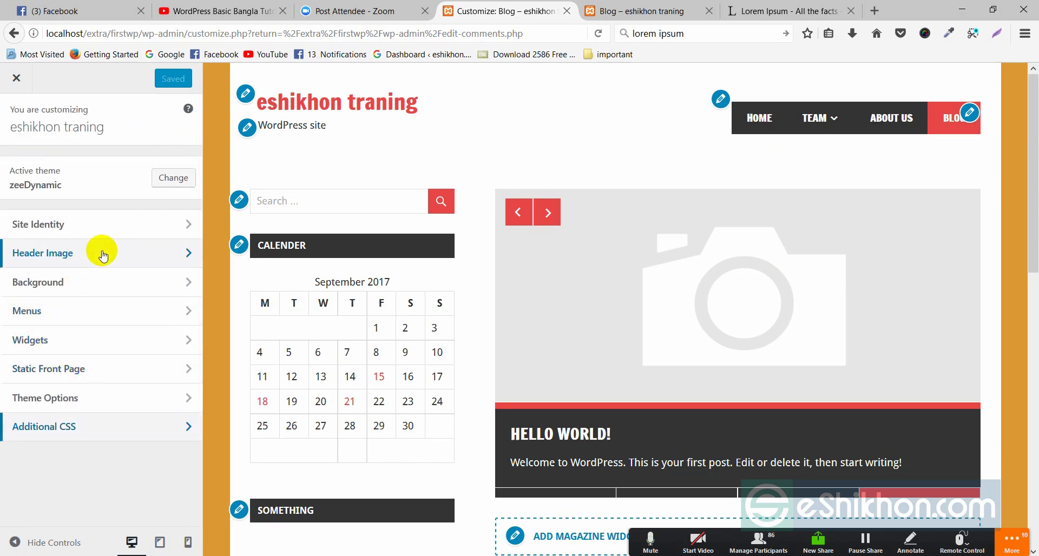
click(17, 78)
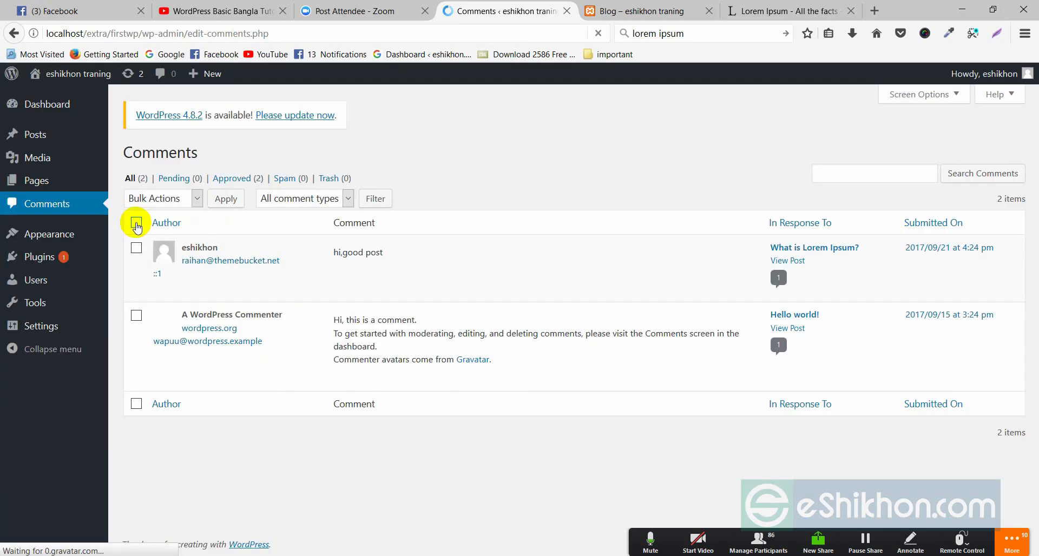
Reopen the Customizer from Appearance, view the Header Image settings, and close it again
mouse_move(48, 234)
click(134, 246)
click(136, 261)
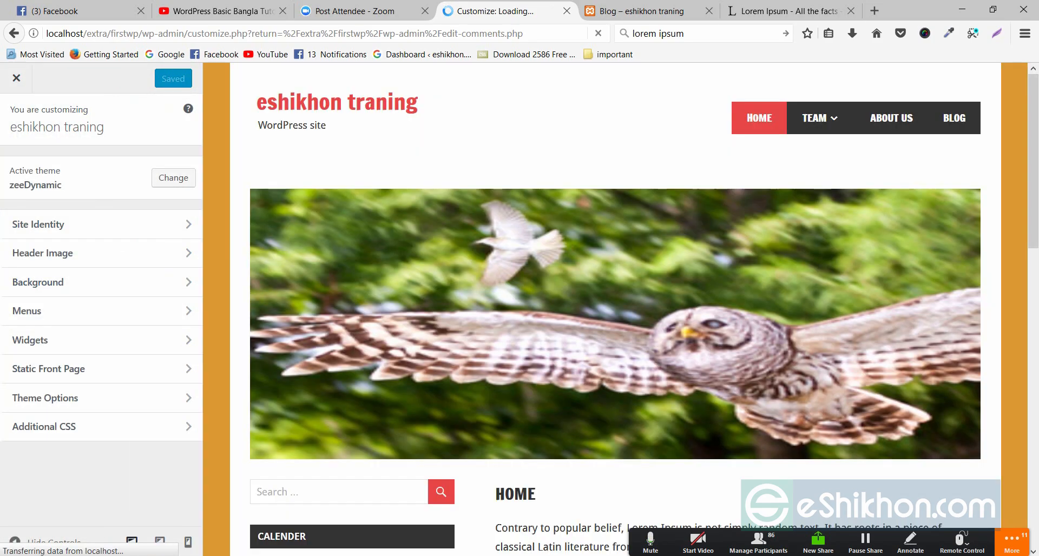
click(1012, 542)
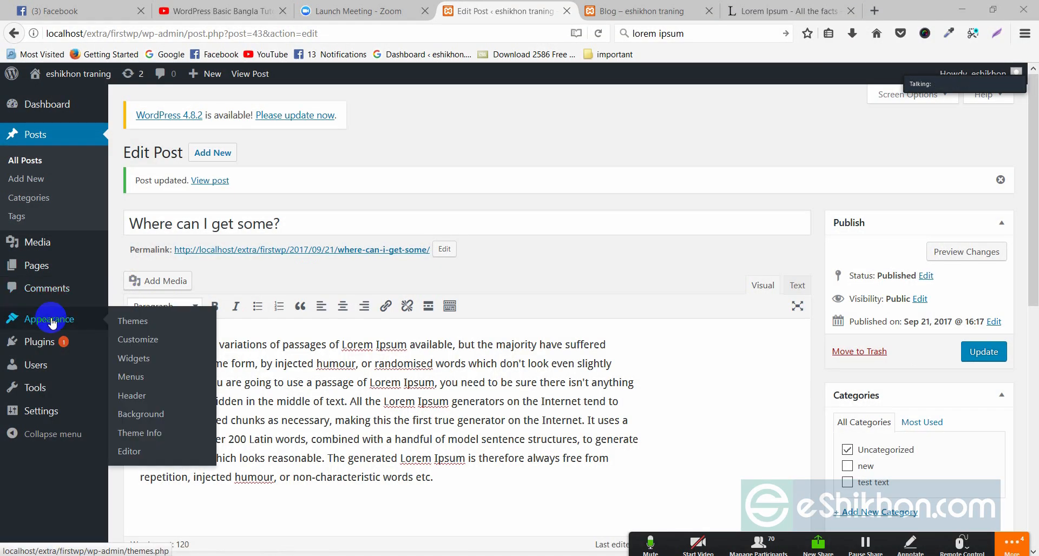
mouse_move(44, 323)
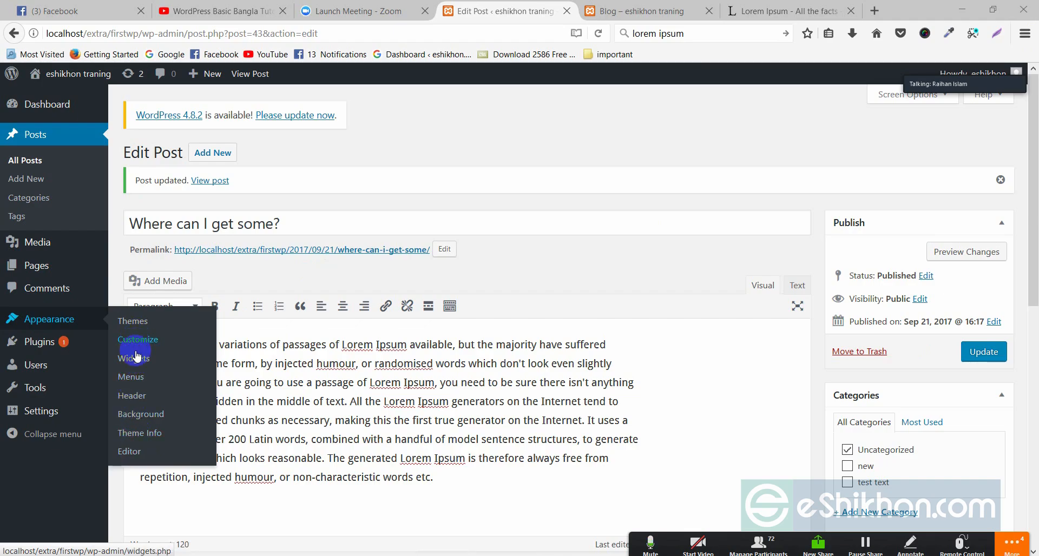
right_click(139, 399)
click(132, 396)
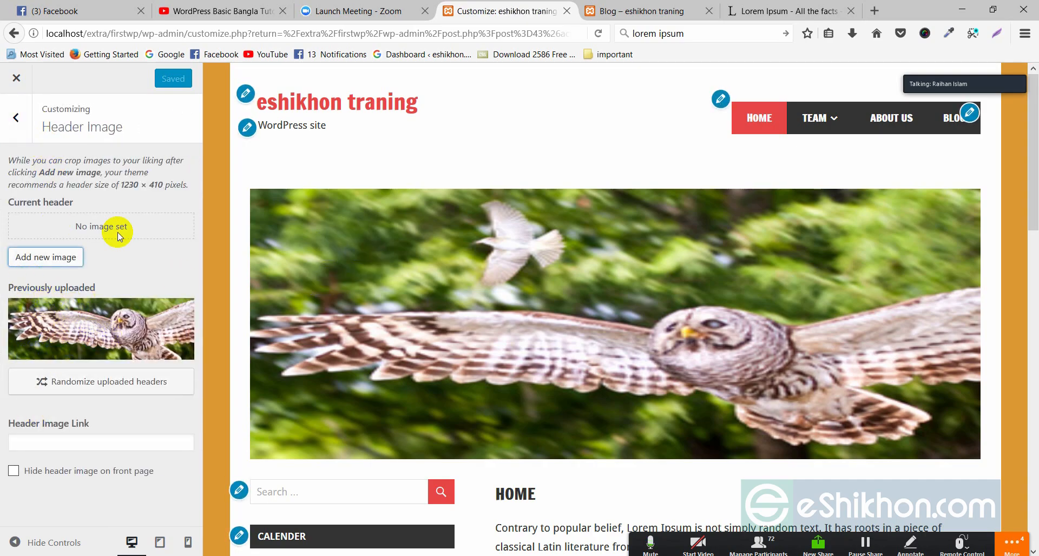
click(16, 117)
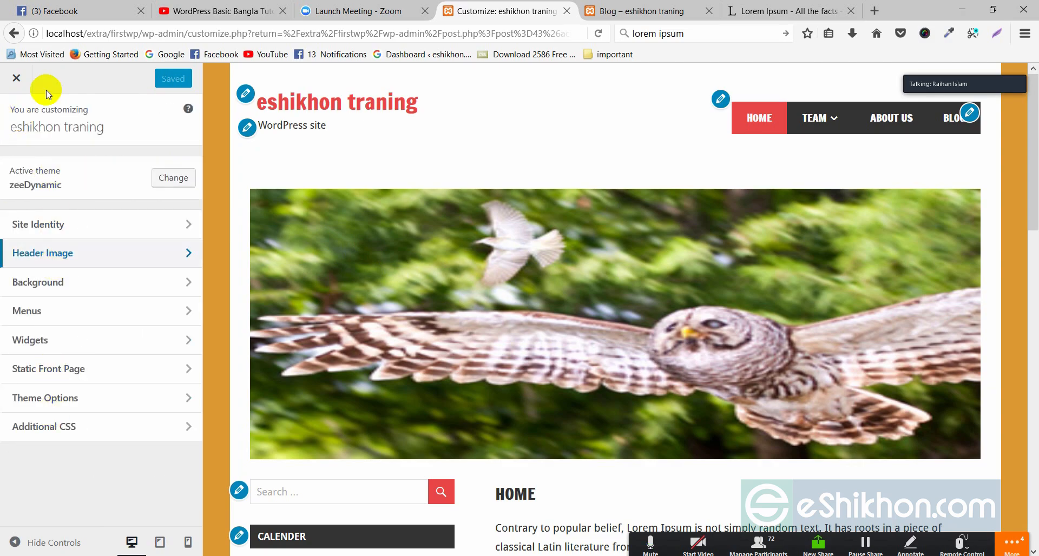
click(17, 77)
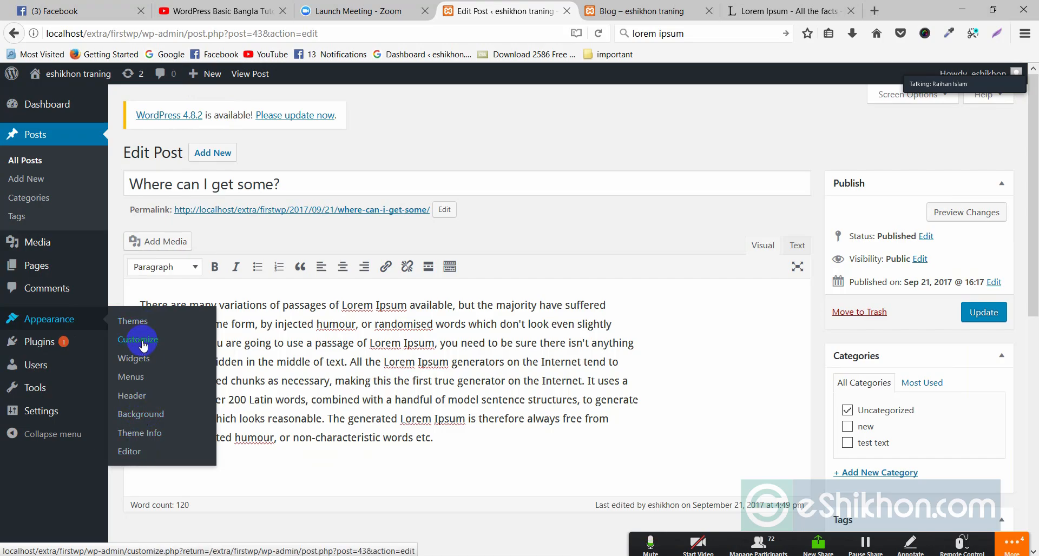
Open the Background settings, glance at the Blog tab, then close the Customizer
click(145, 415)
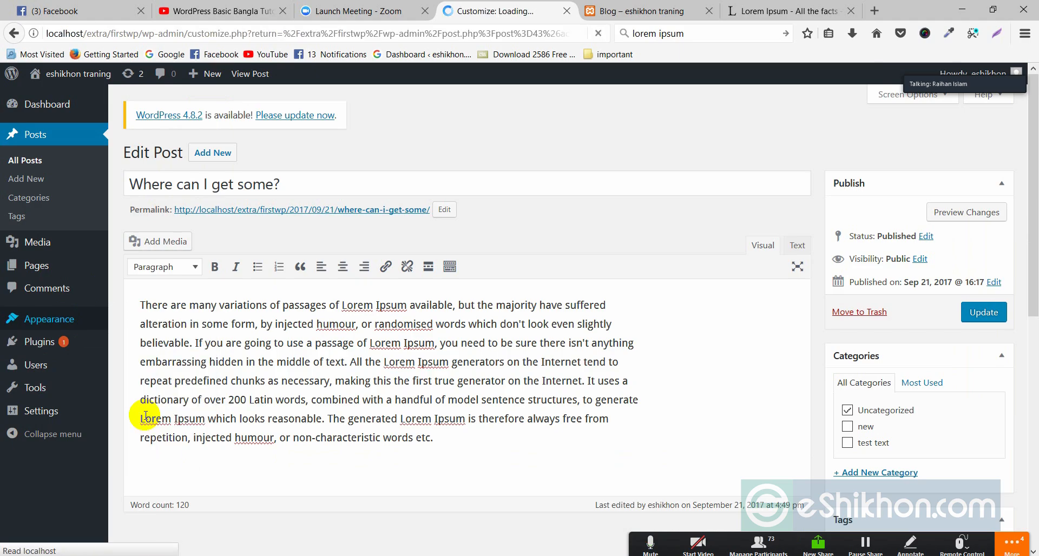
click(696, 9)
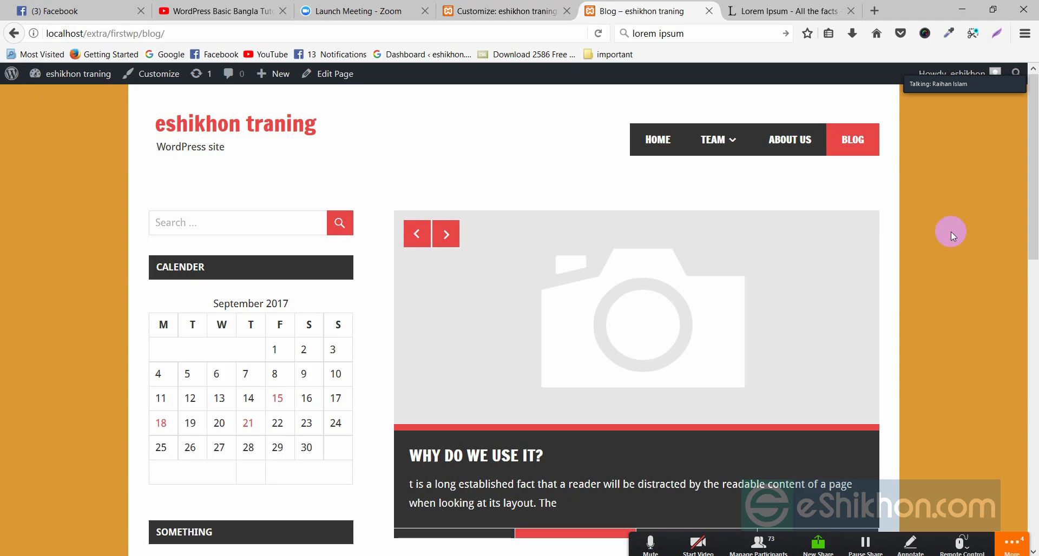
click(500, 10)
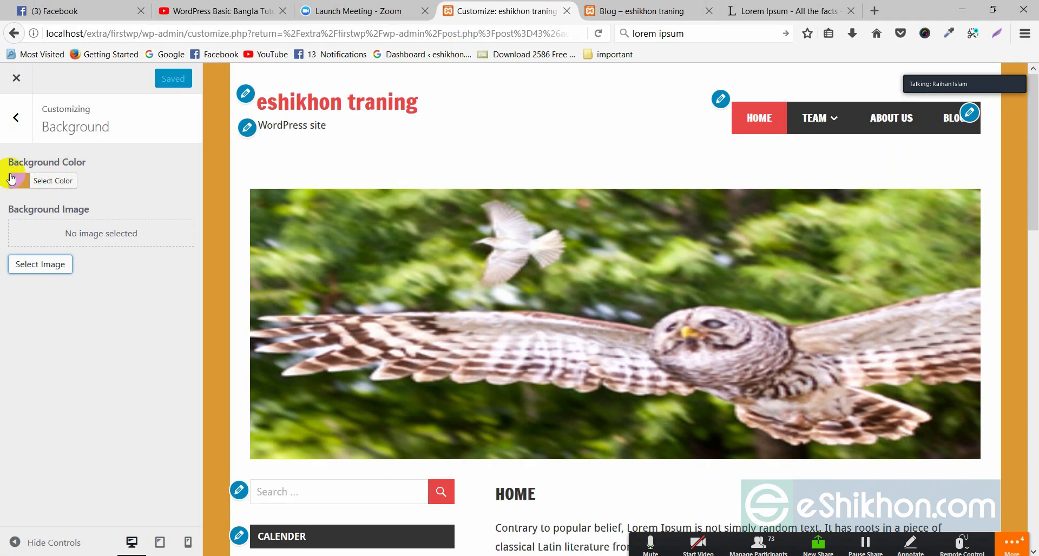
click(18, 81)
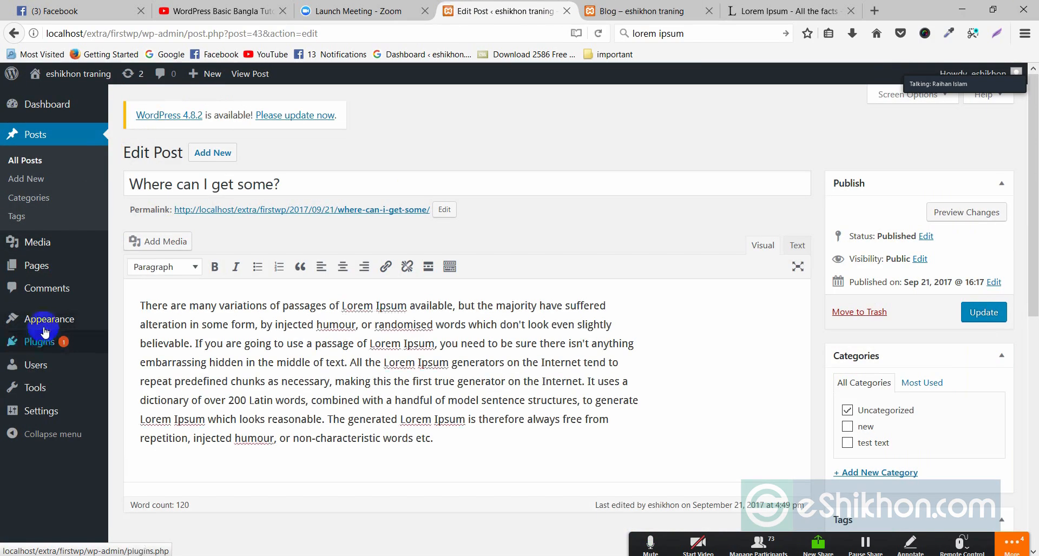
Browse the admin sidebar menus and go to Users > All Users
mouse_move(49, 343)
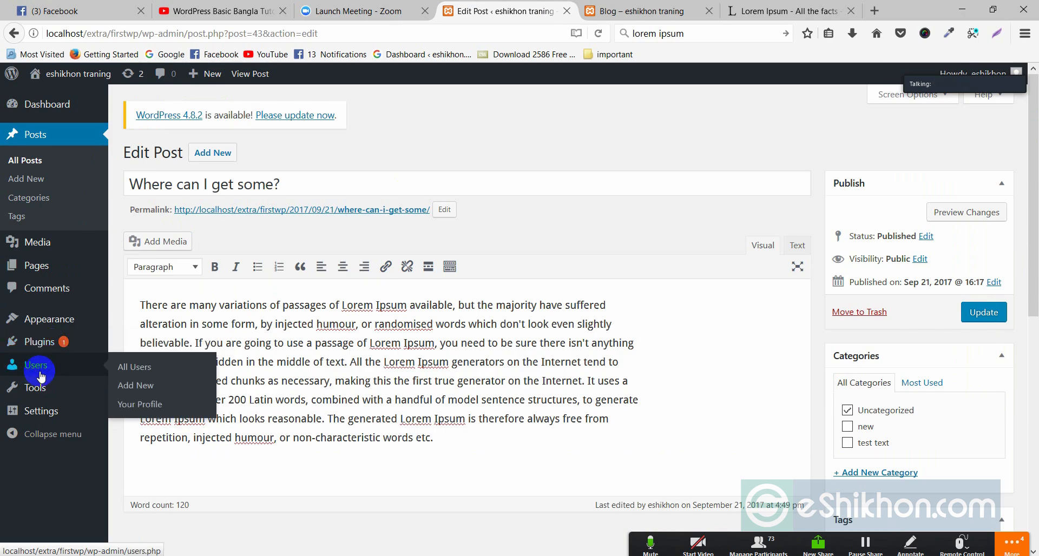
mouse_move(37, 375)
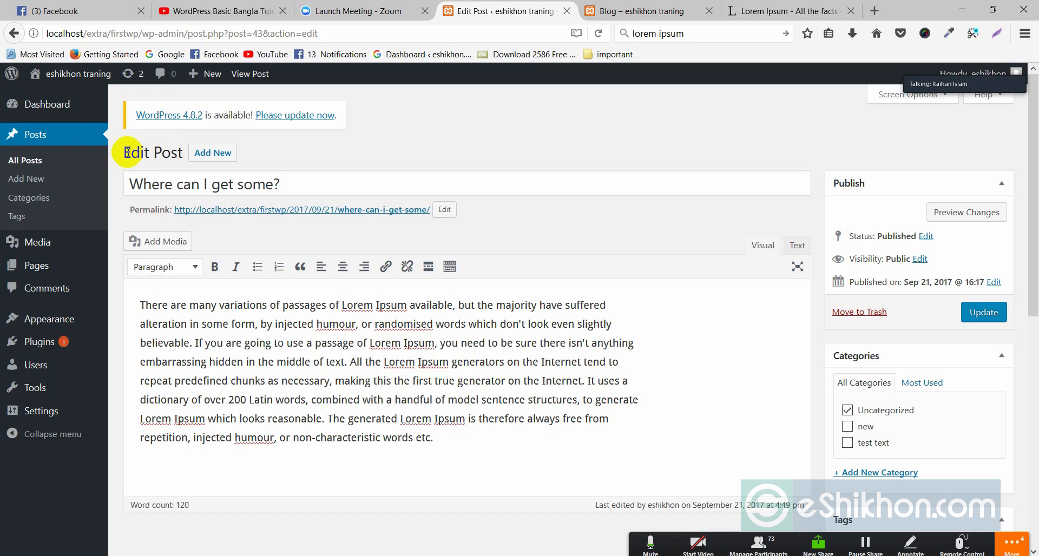
mouse_move(80, 76)
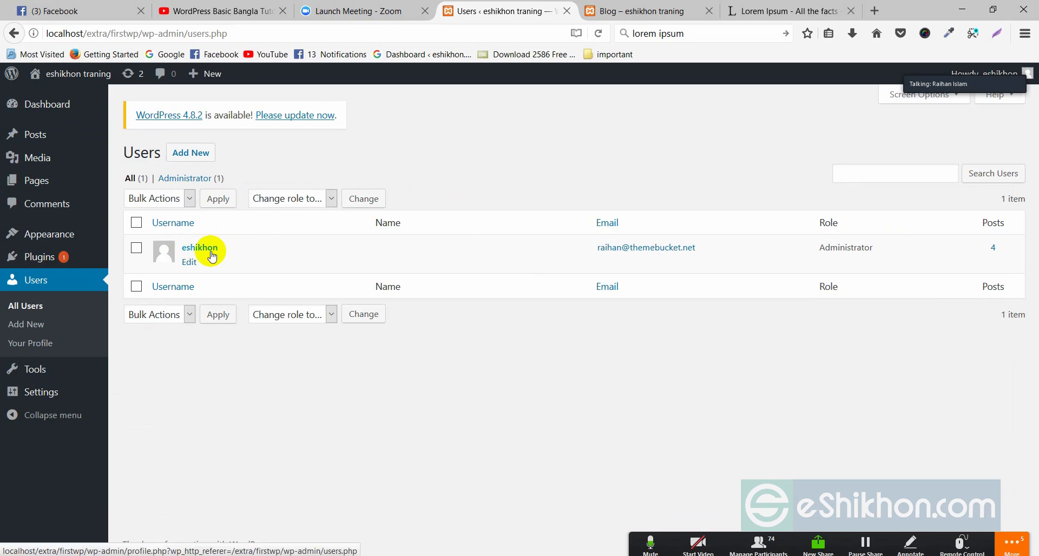
Edit the administrator account and look through its Profile settings, ending at Personal Options
mouse_move(114, 182)
mouse_move(225, 265)
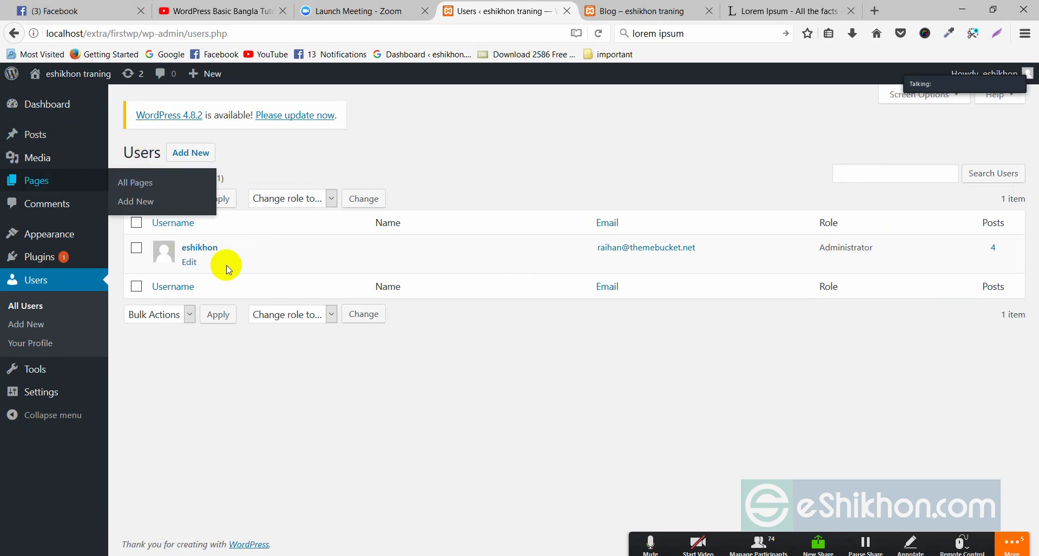
click(192, 265)
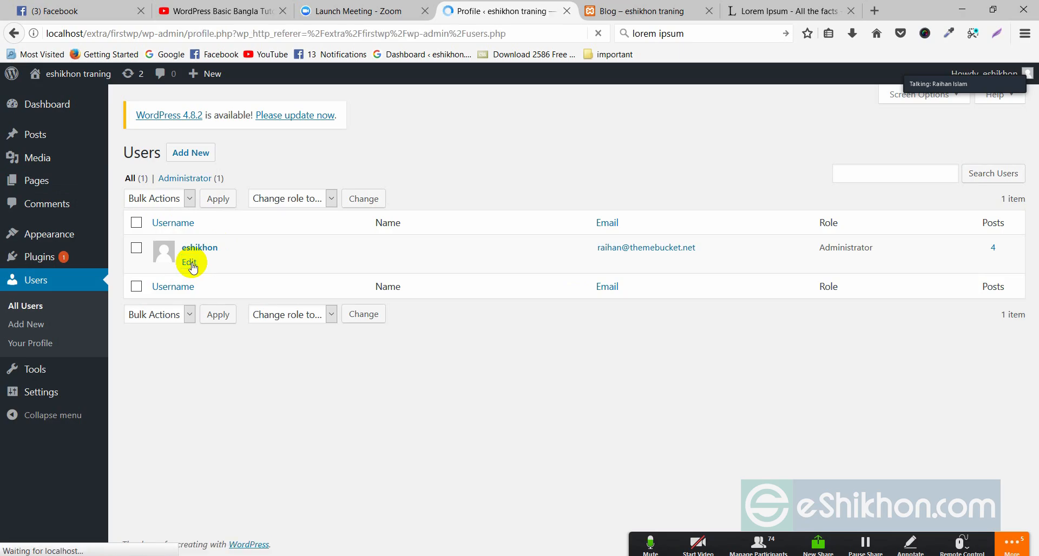
scroll(333, 260, down, 2)
scroll(334, 261, down, 4)
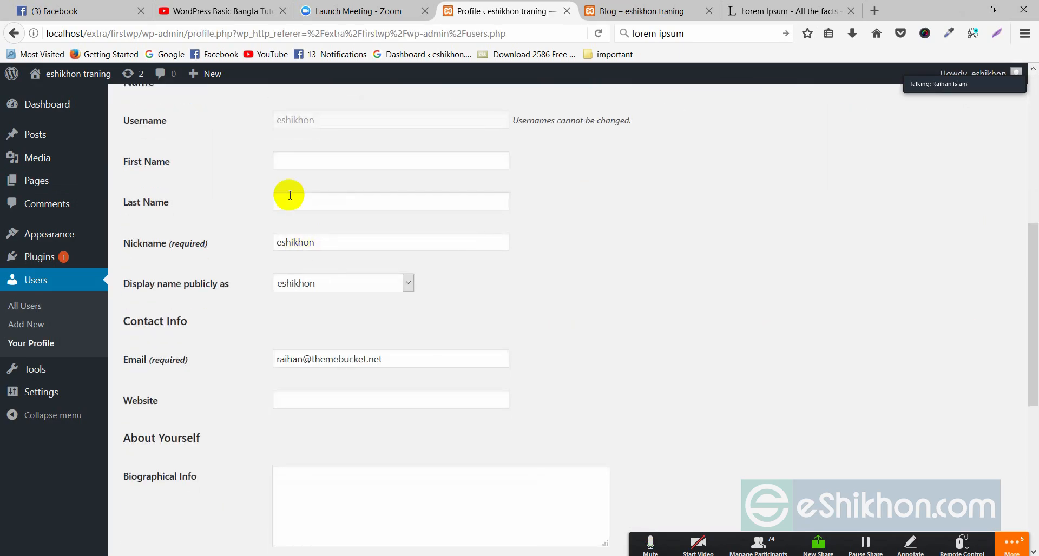
scroll(306, 409, down, 4)
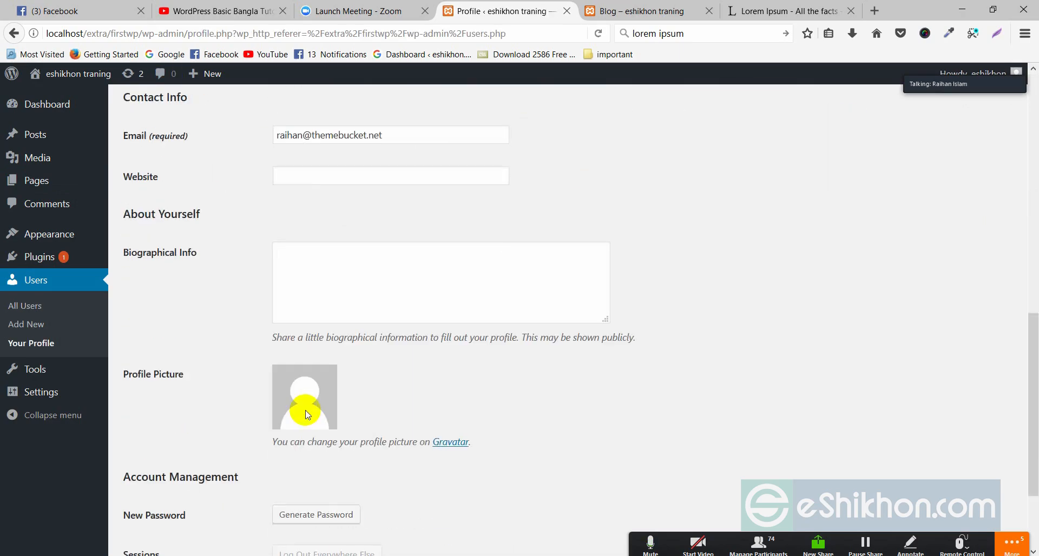
scroll(319, 335, up, 7)
scroll(332, 341, down, 4)
scroll(333, 344, down, 5)
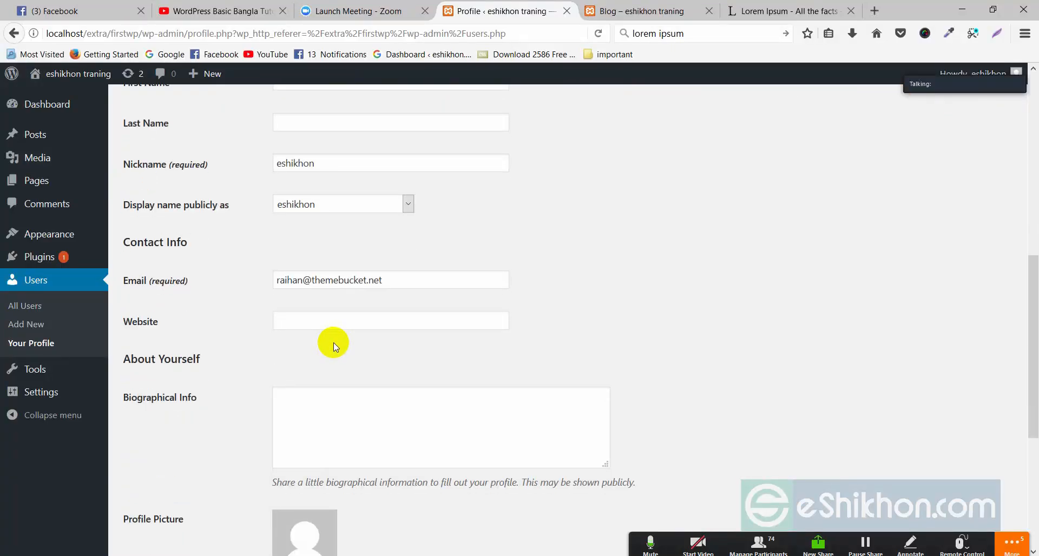
scroll(333, 342, up, 7)
scroll(337, 343, down, 7)
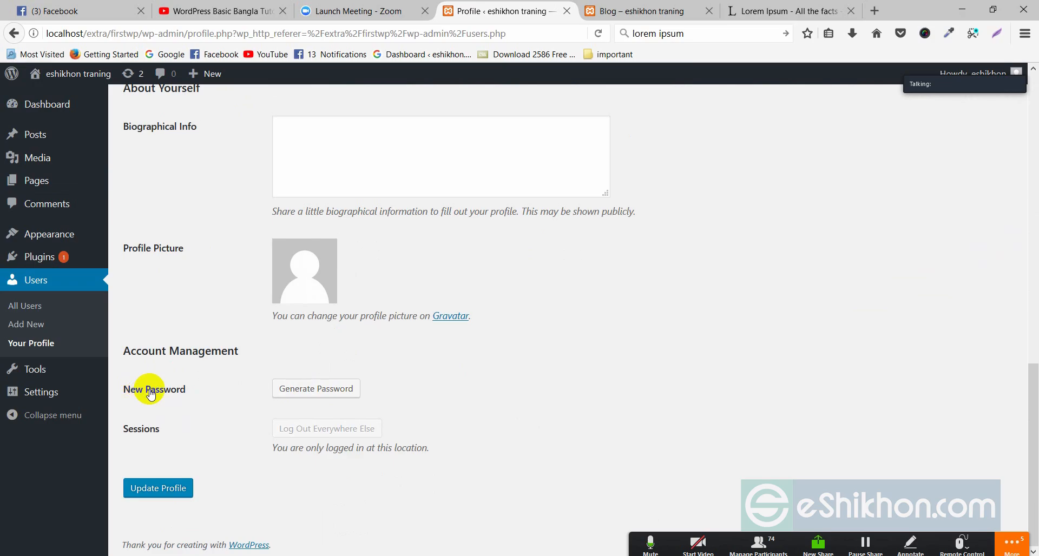
scroll(534, 392, up, 10)
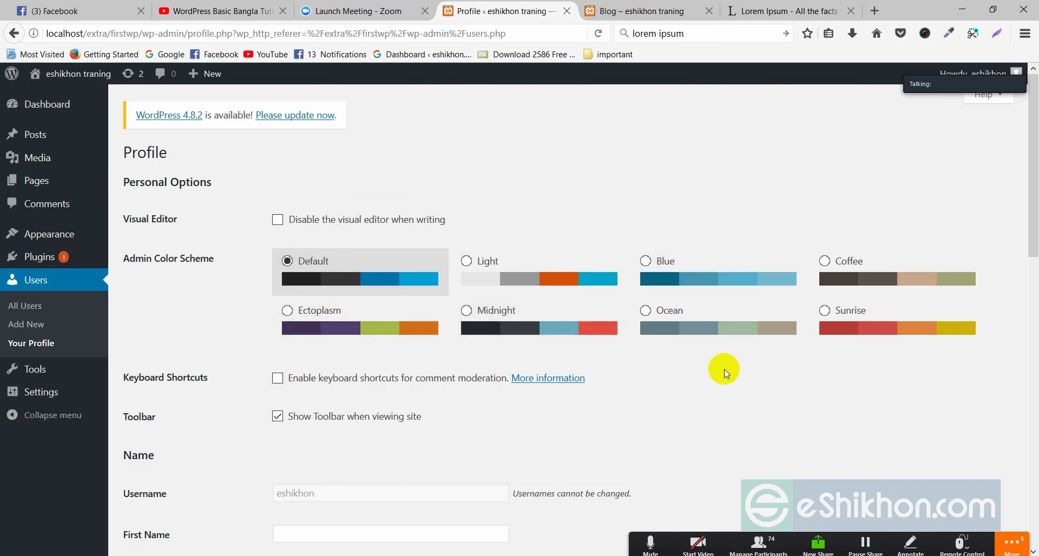
Try the Light, Ectoplasm, Midnight, Default, Ocean, Coffee and Blue admin color schemes, settling on Sunrise
click(479, 265)
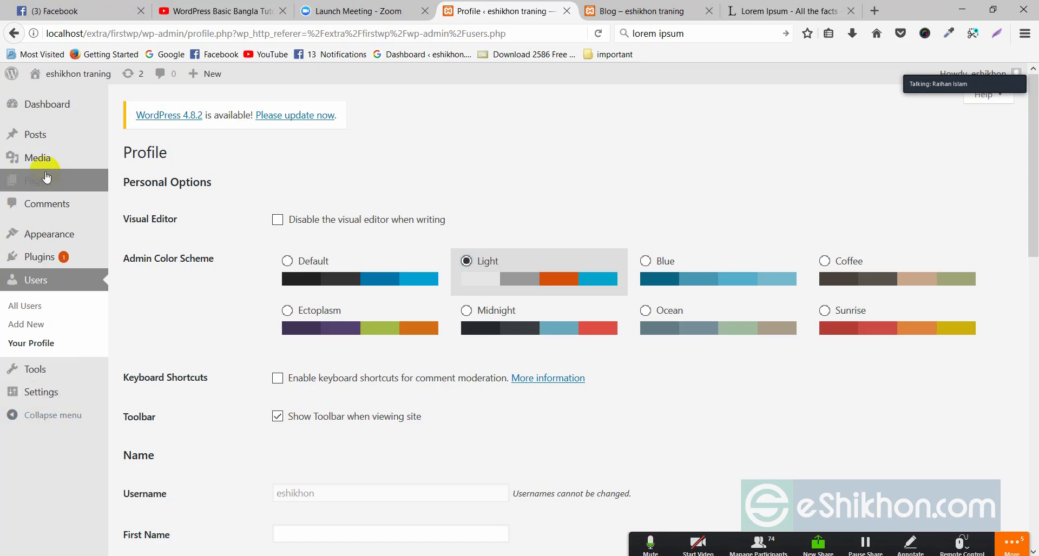
mouse_move(51, 91)
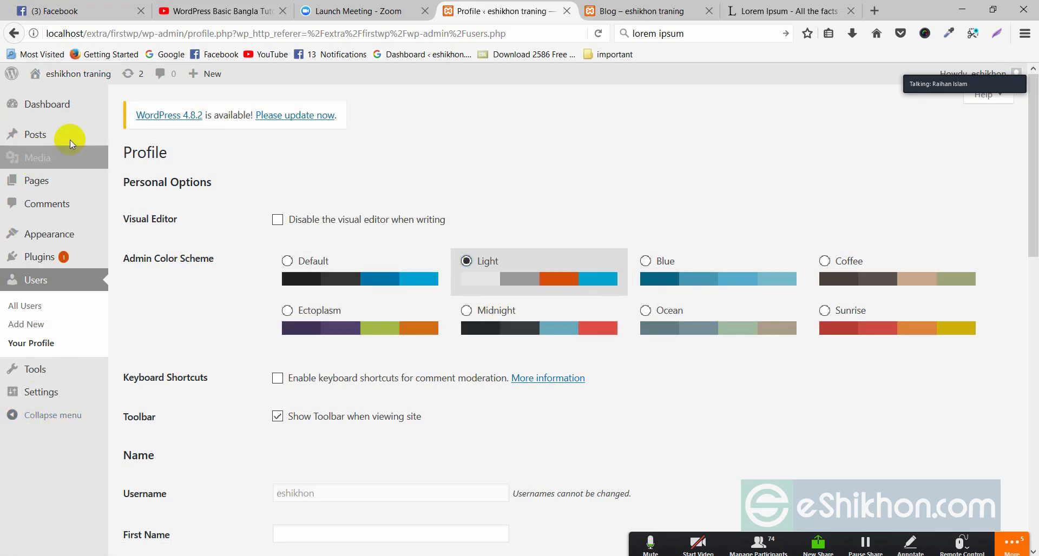
click(291, 310)
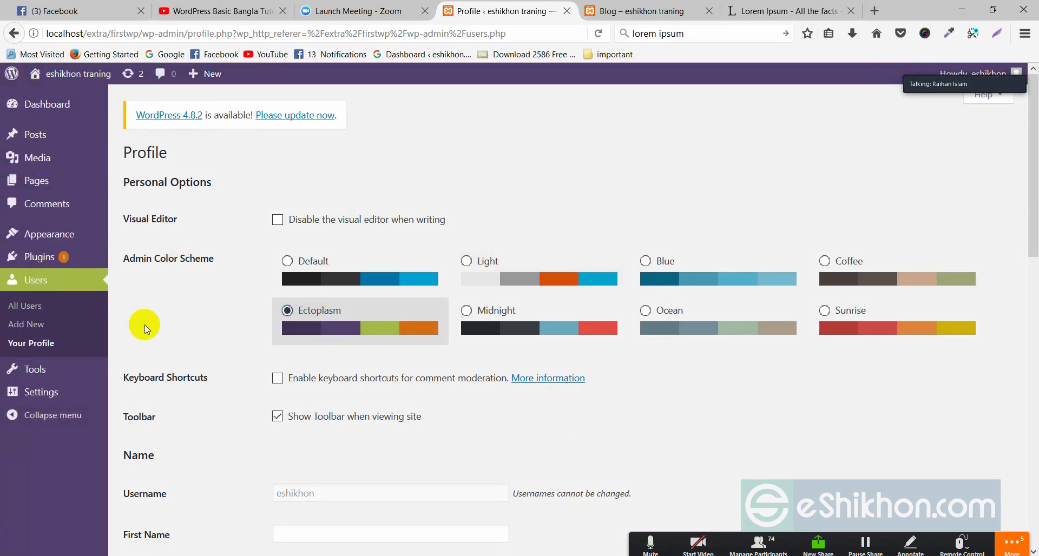
click(501, 316)
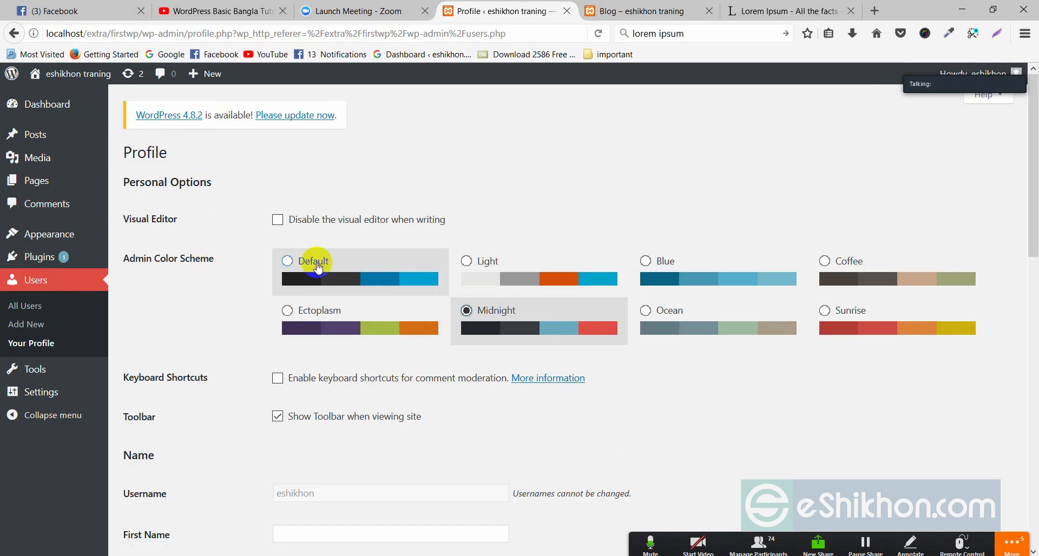
click(287, 263)
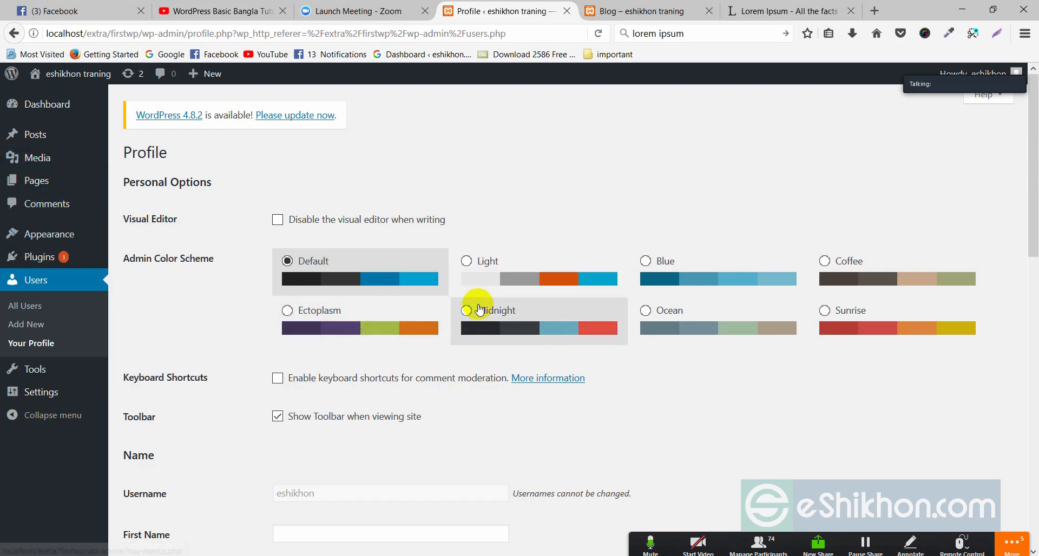
click(467, 311)
click(670, 312)
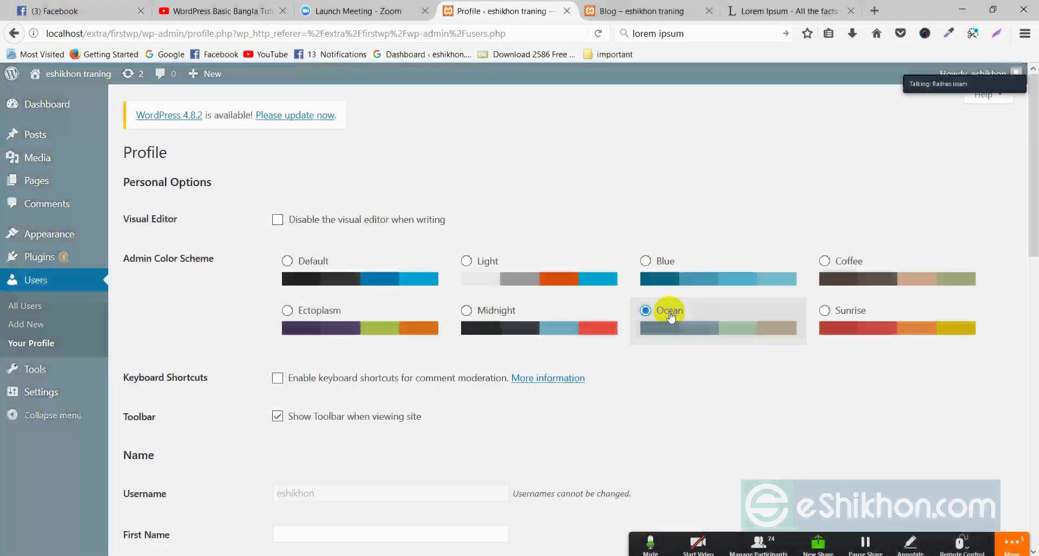
click(852, 313)
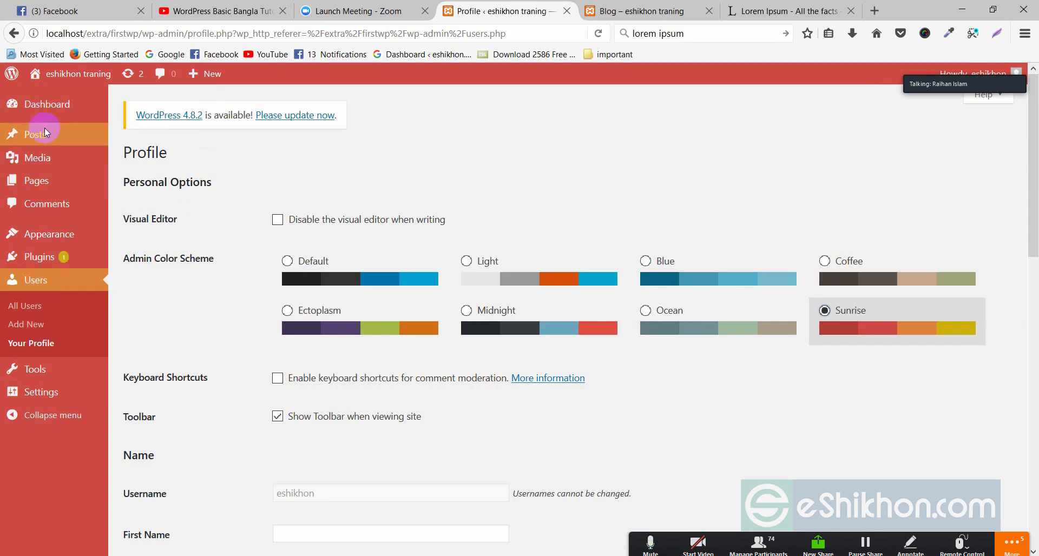
click(827, 261)
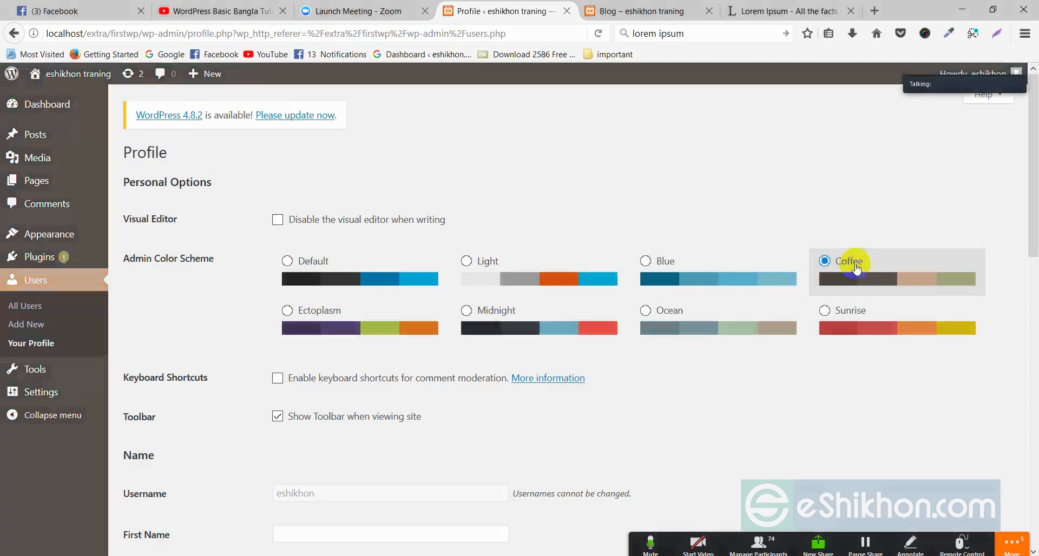
click(667, 267)
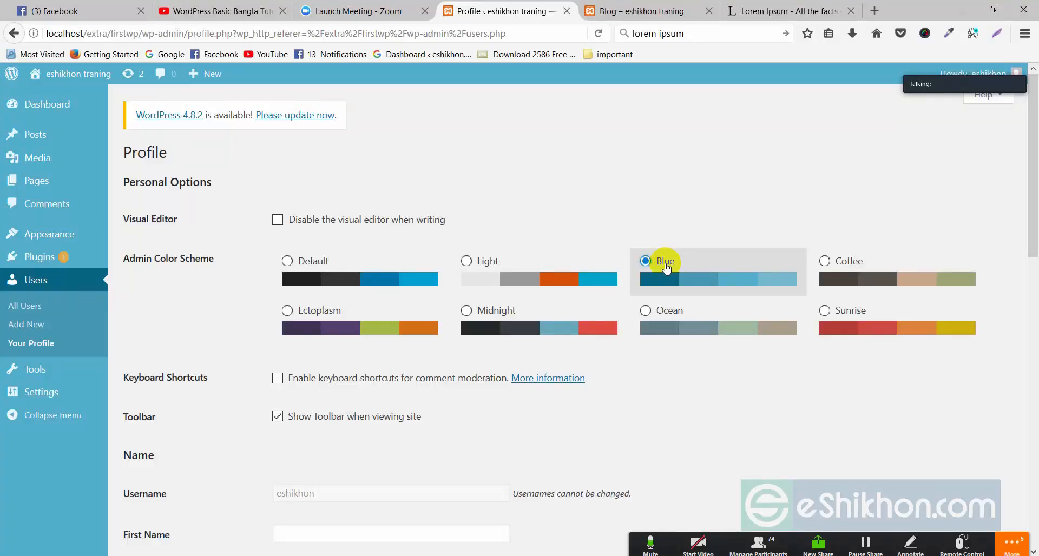
click(833, 322)
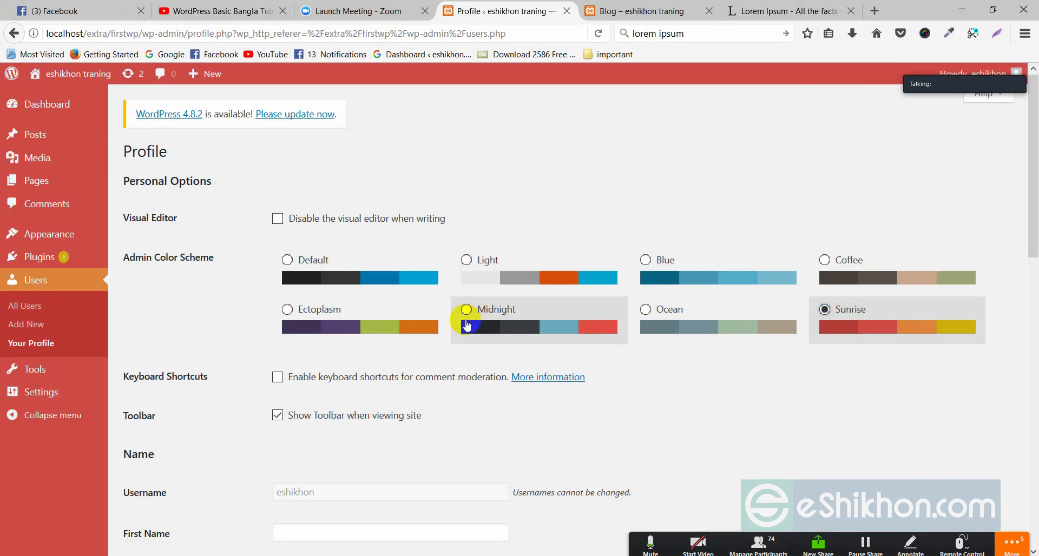
scroll(457, 389, down, 12)
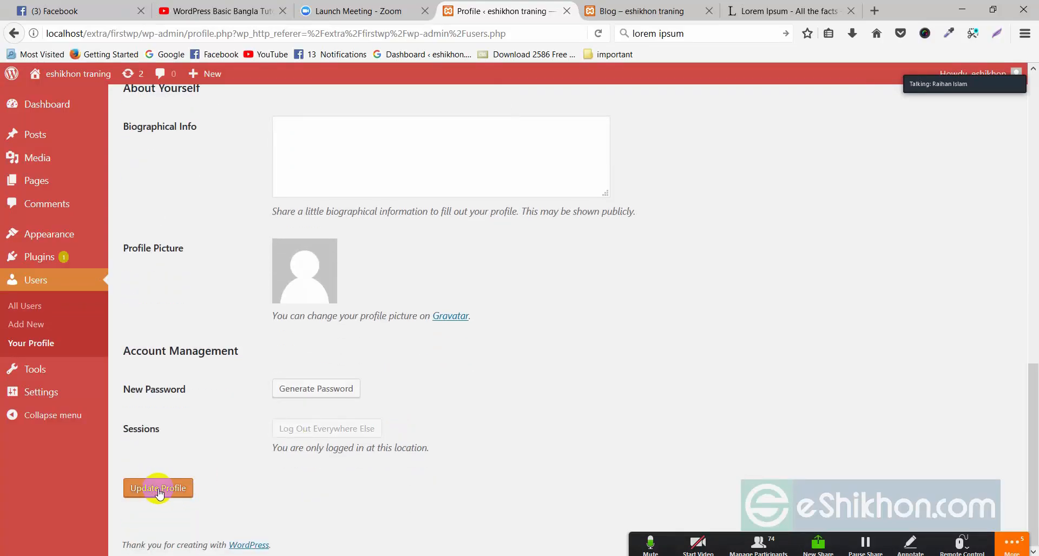
Update the profile to save the Sunrise color scheme
click(158, 490)
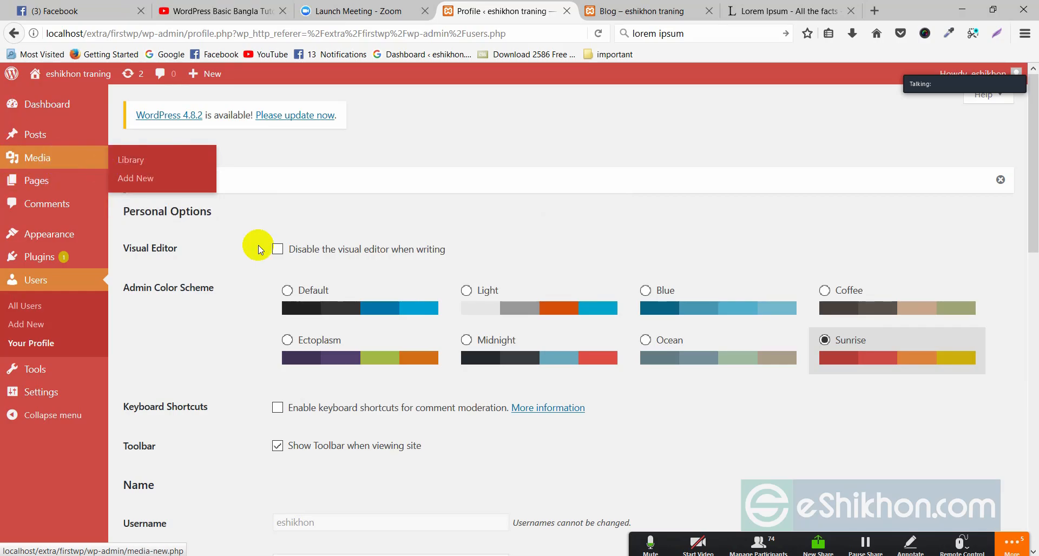
scroll(325, 303, down, 5)
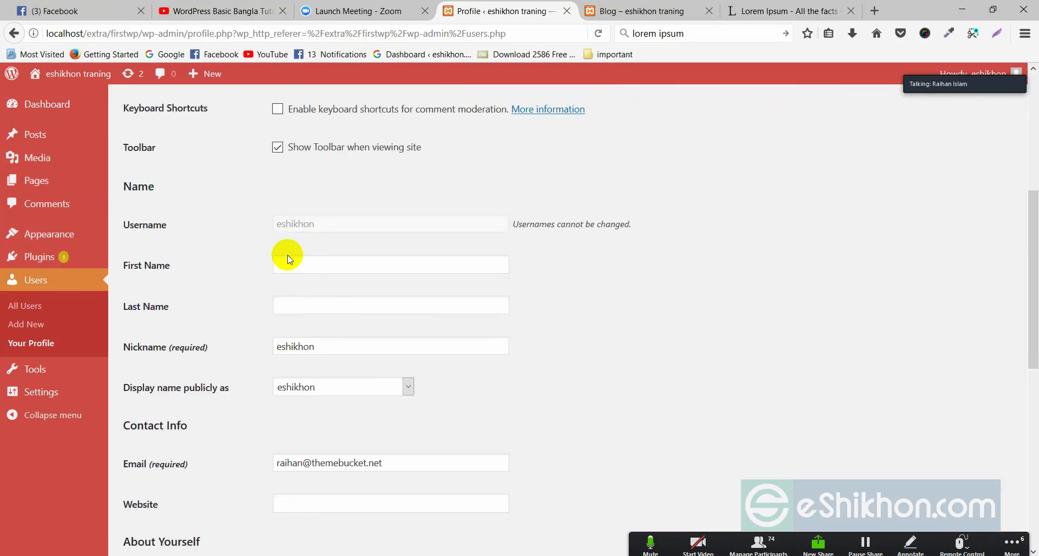
scroll(243, 216, up, 5)
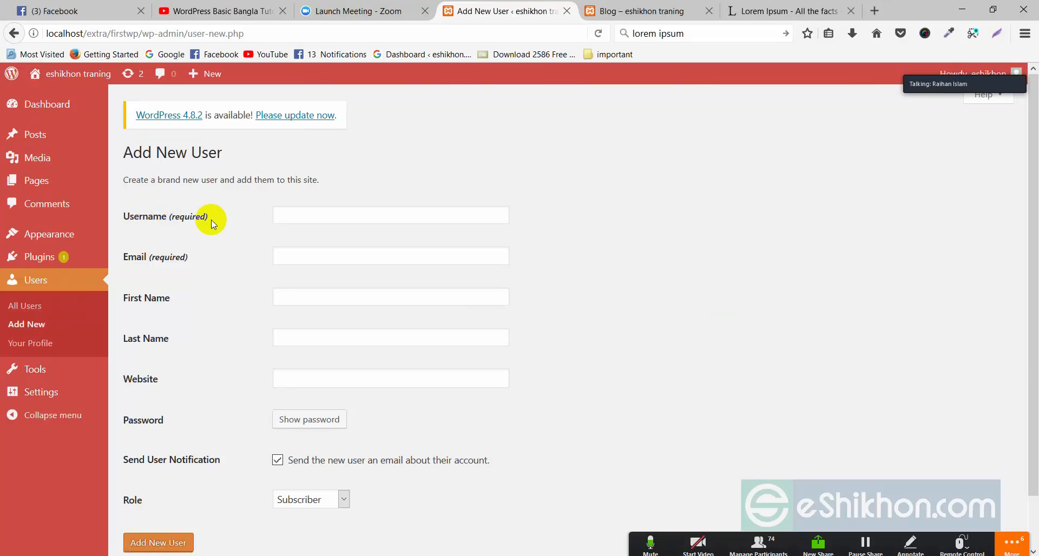
On Add New User, enter the username, a suggested e-mail, and the first and last names
click(293, 208)
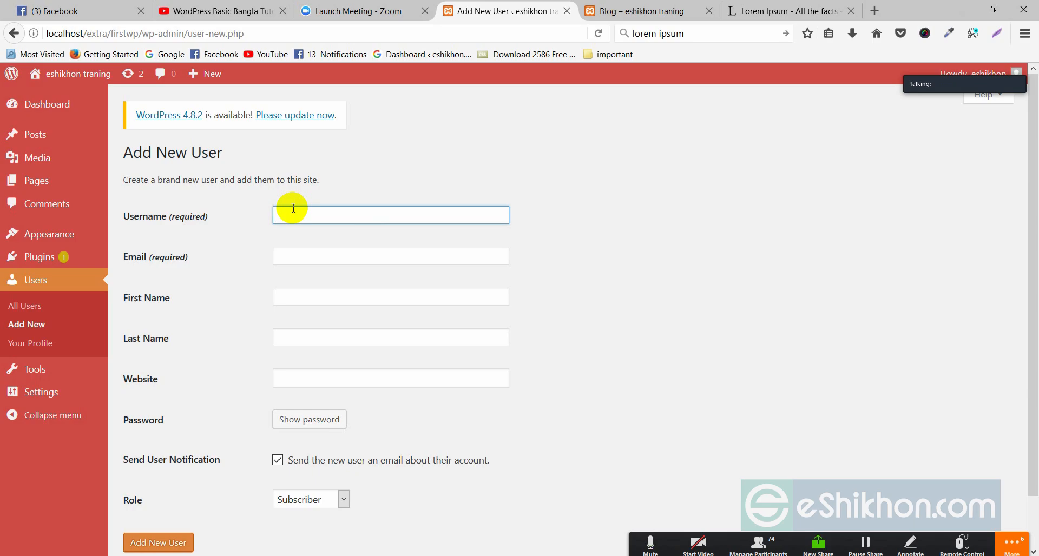
text(raihan)
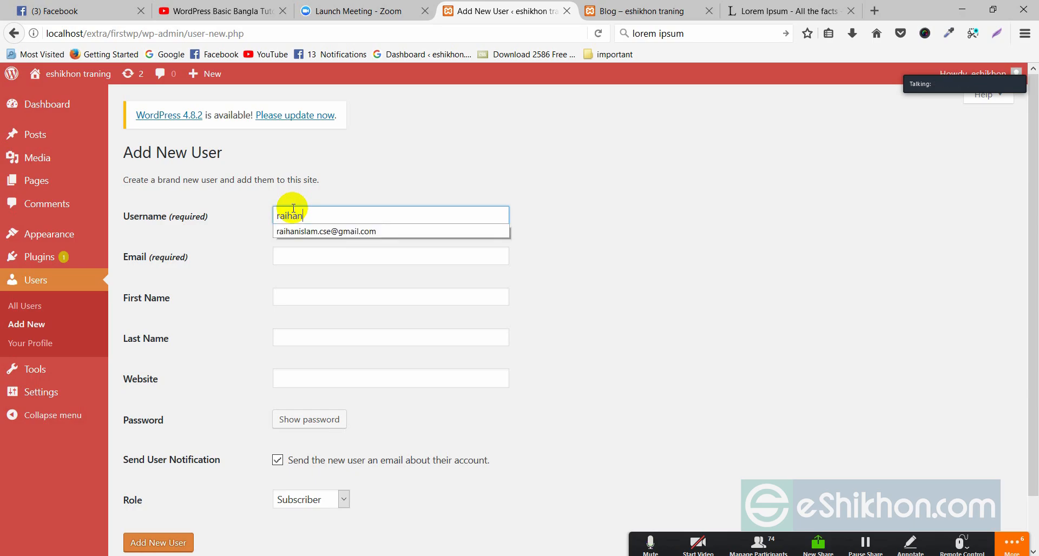
click(295, 255)
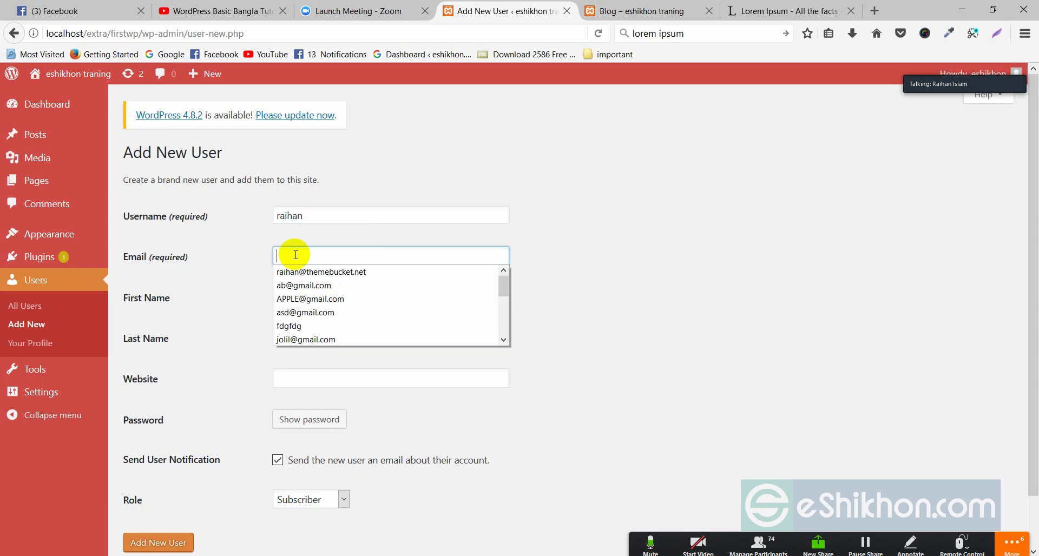
click(311, 299)
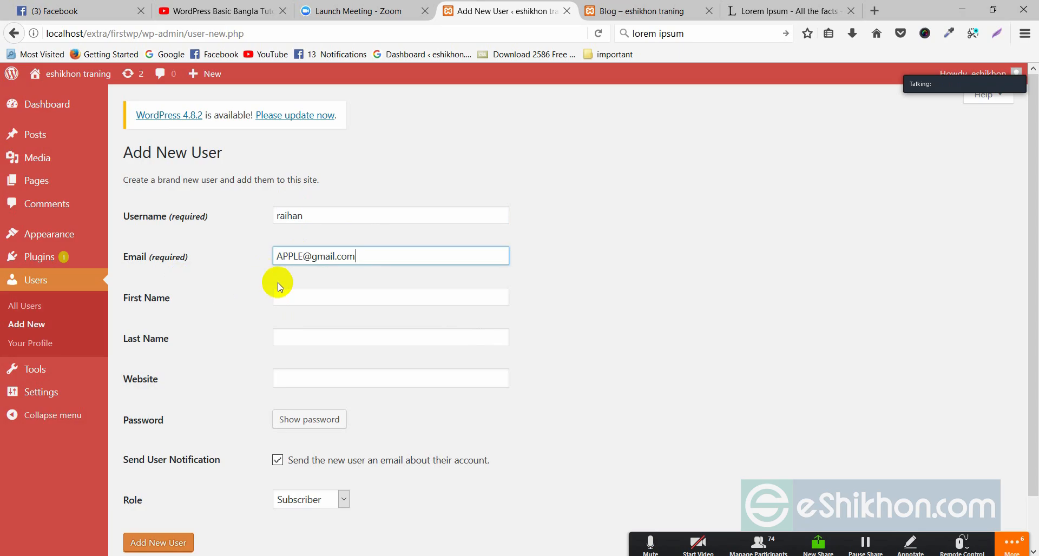
click(292, 291)
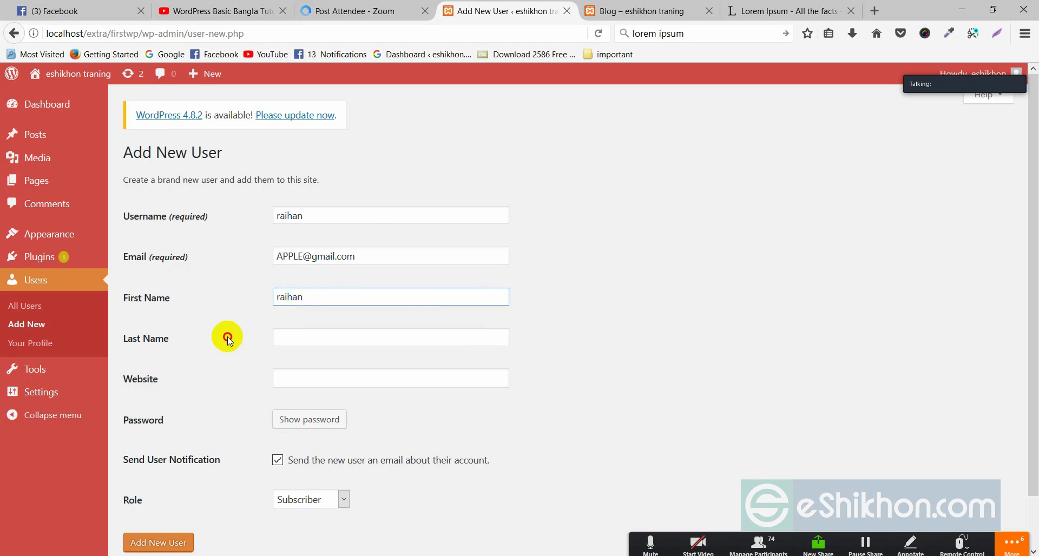
click(301, 334)
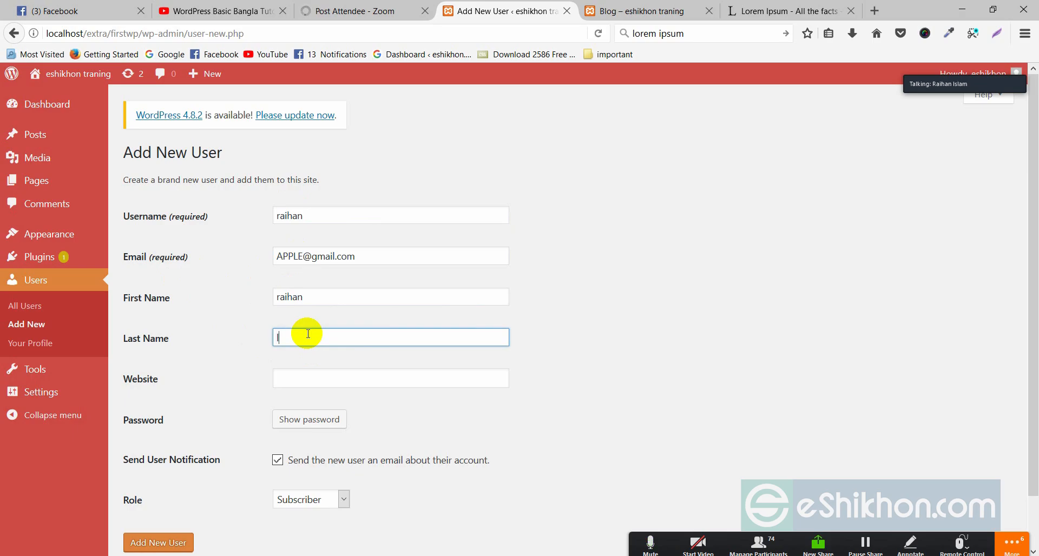
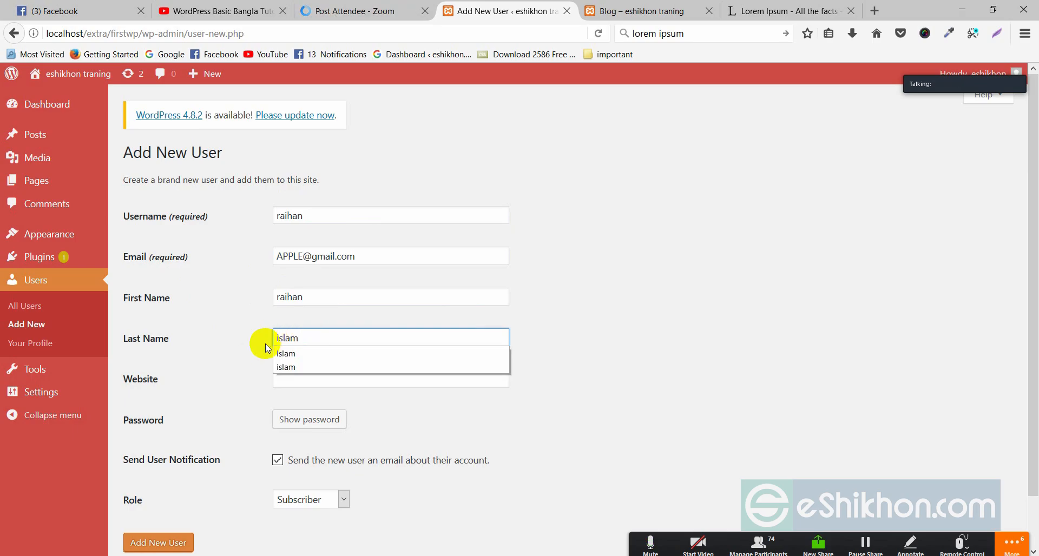
scroll(243, 354, down, 2)
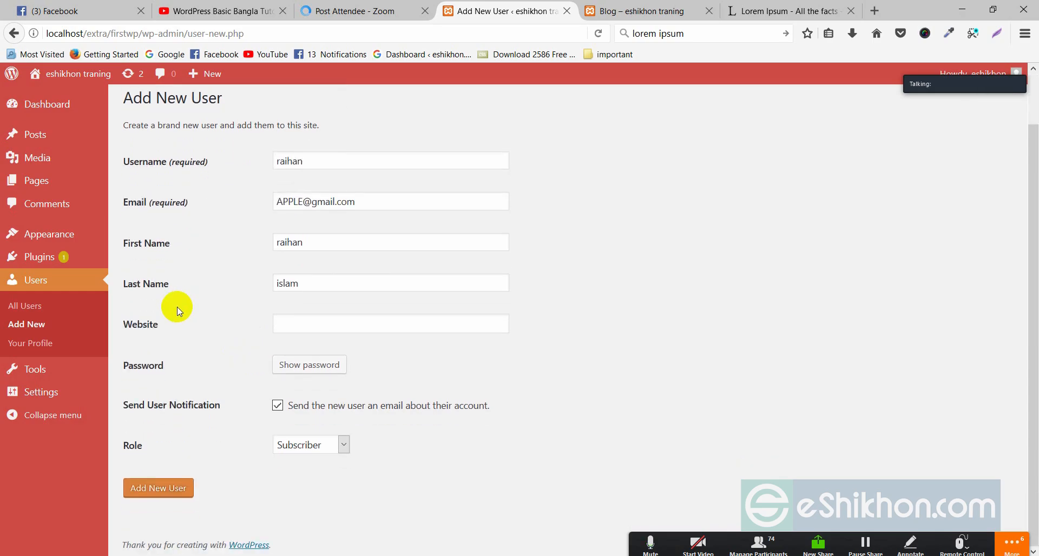
click(280, 325)
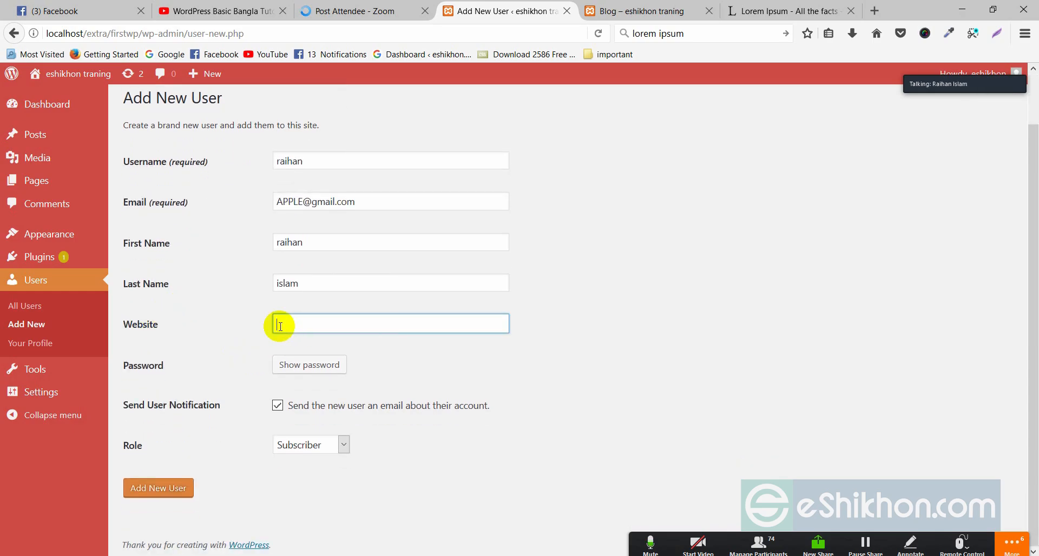
Replace the generated password with a custom one and confirm use of the weak password
click(314, 369)
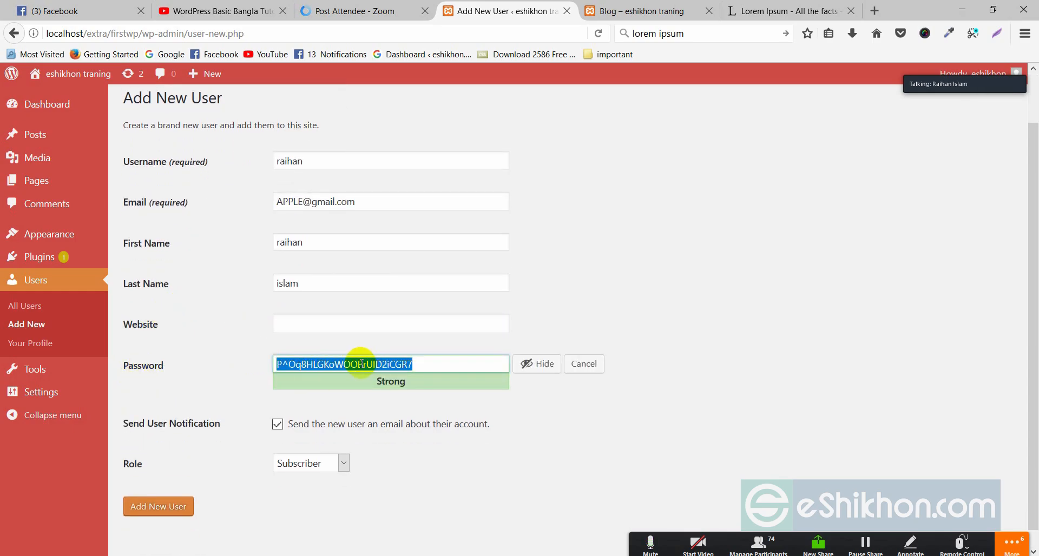
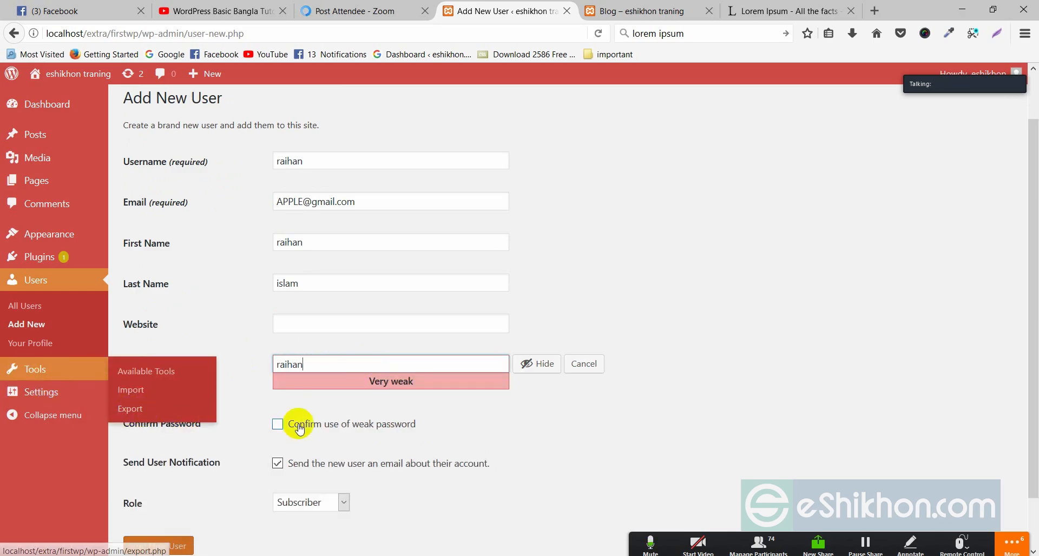
click(373, 432)
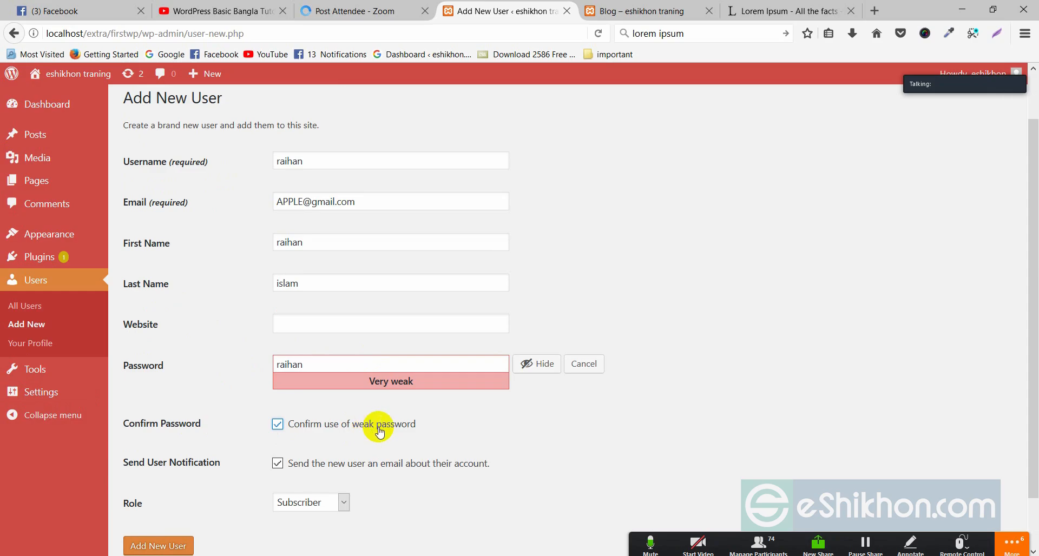
scroll(380, 429, down, 2)
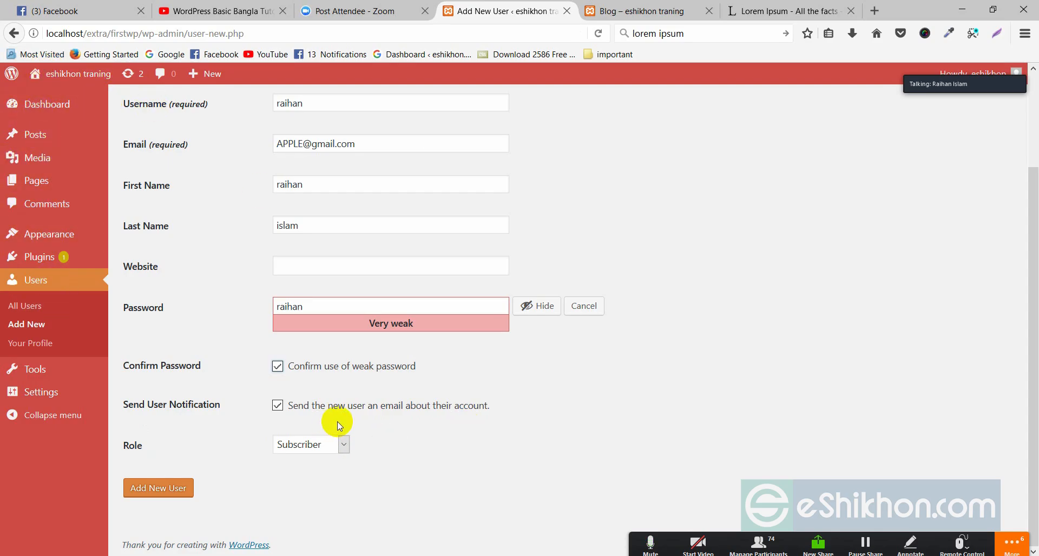
Give the new user the Administrator role and submit the Add New User form
click(309, 445)
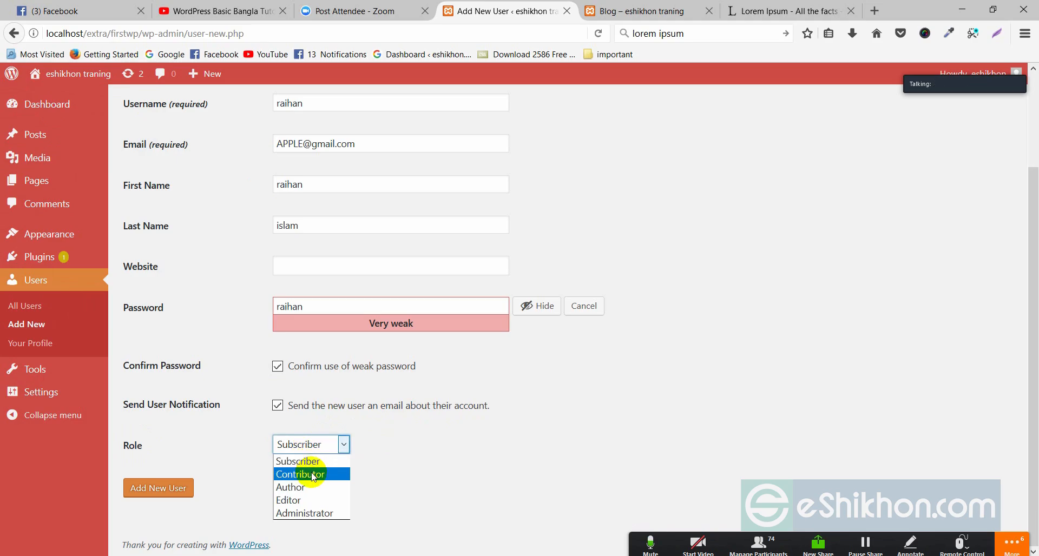
click(298, 516)
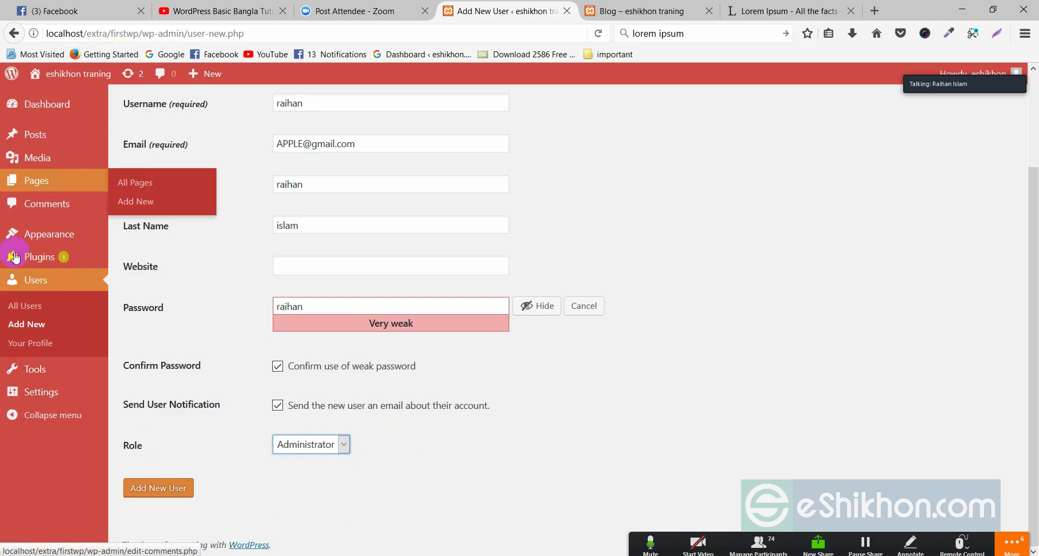
click(287, 444)
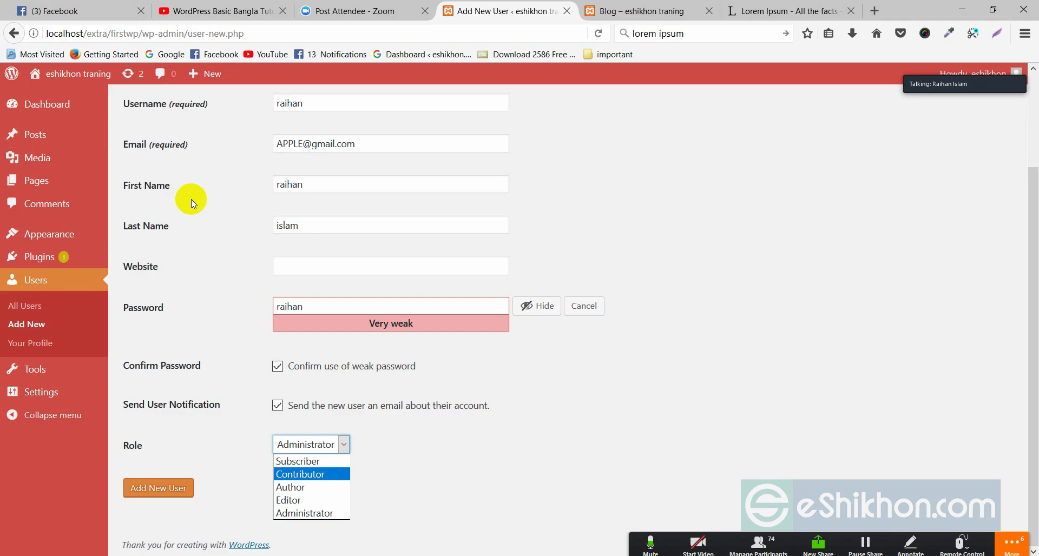
mouse_move(51, 135)
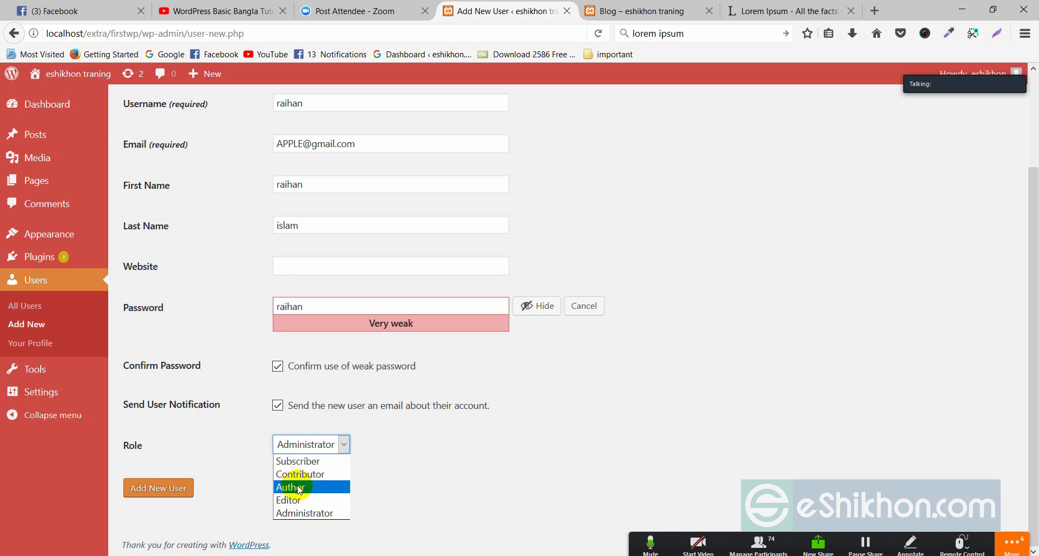
click(303, 513)
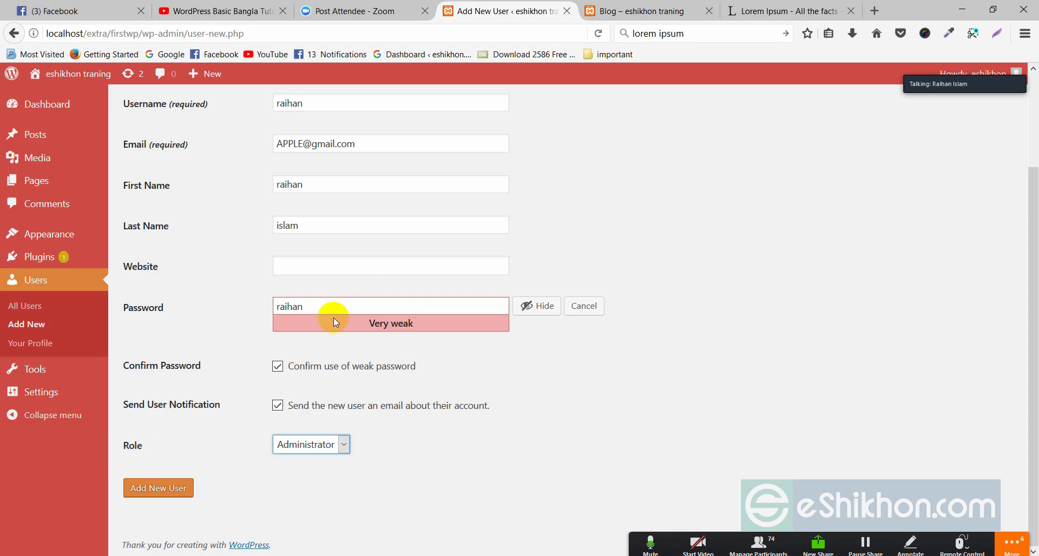
click(27, 144)
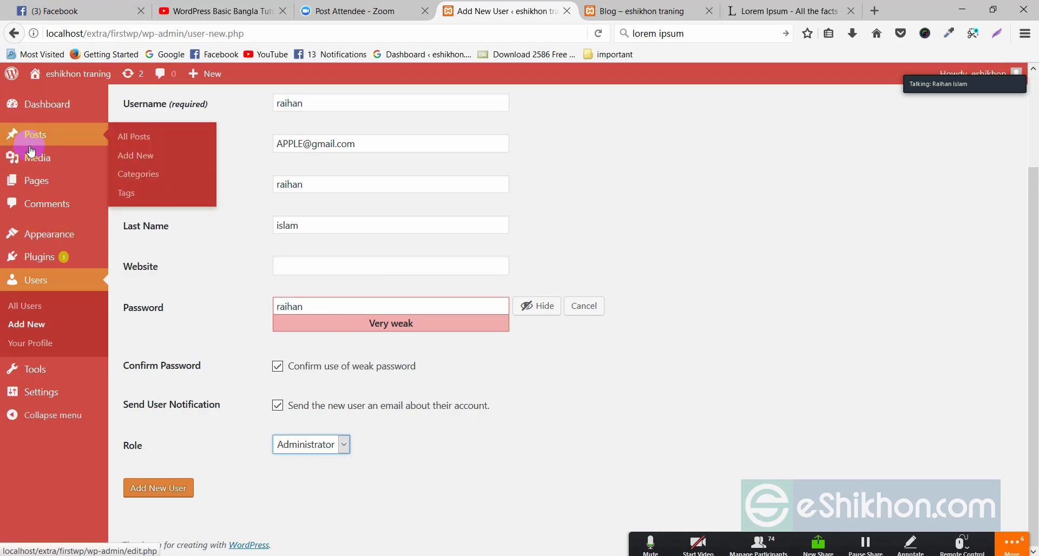
click(155, 490)
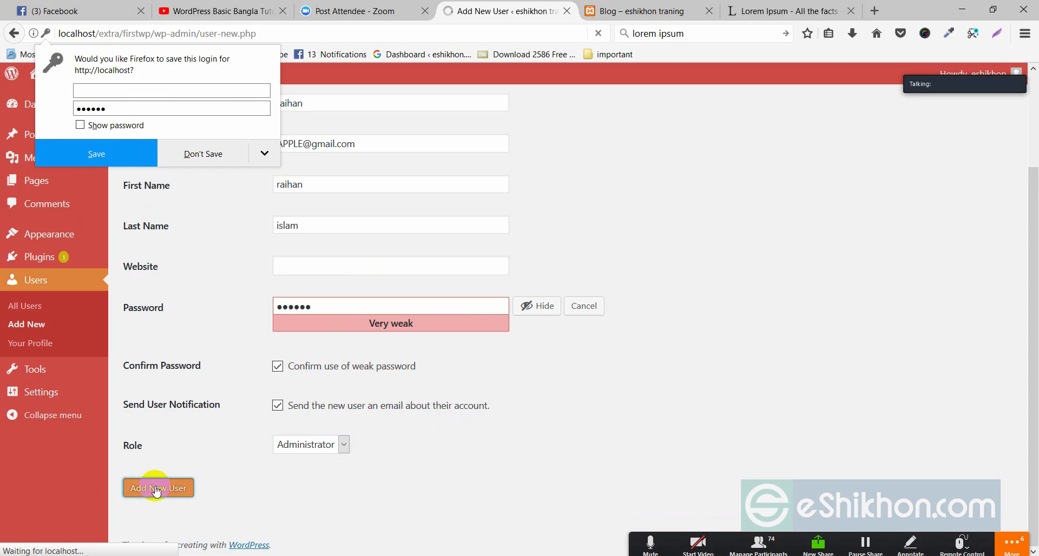
Decline Firefox's save-login prompt and log out via the Howdy menu
click(223, 155)
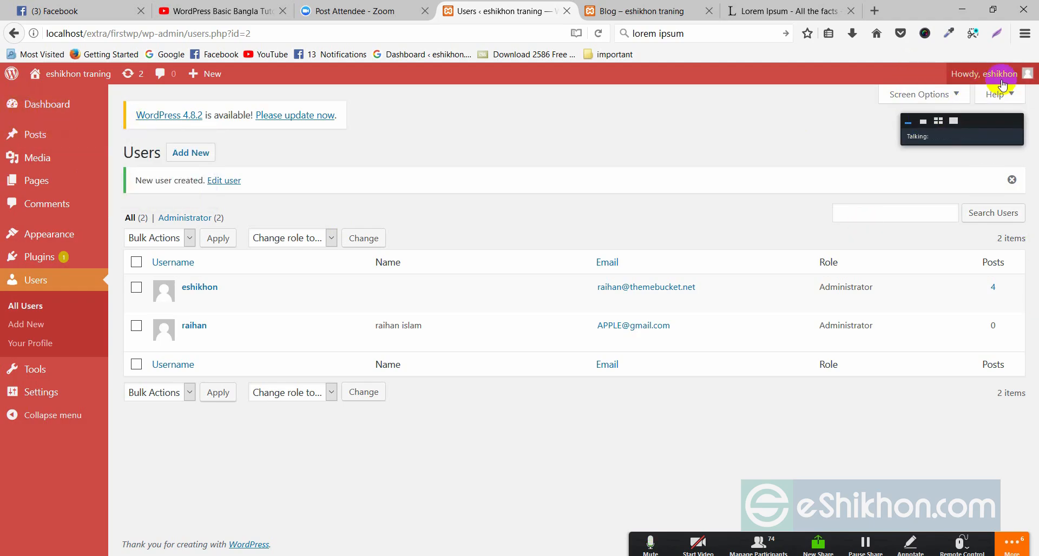
mouse_move(1020, 73)
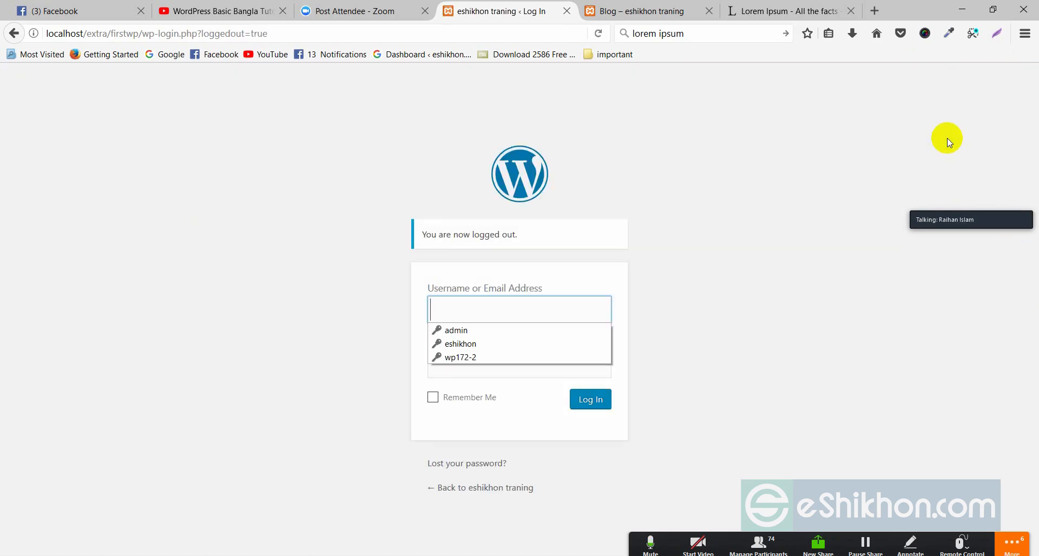
Log in with the new administrator's username and password
click(449, 306)
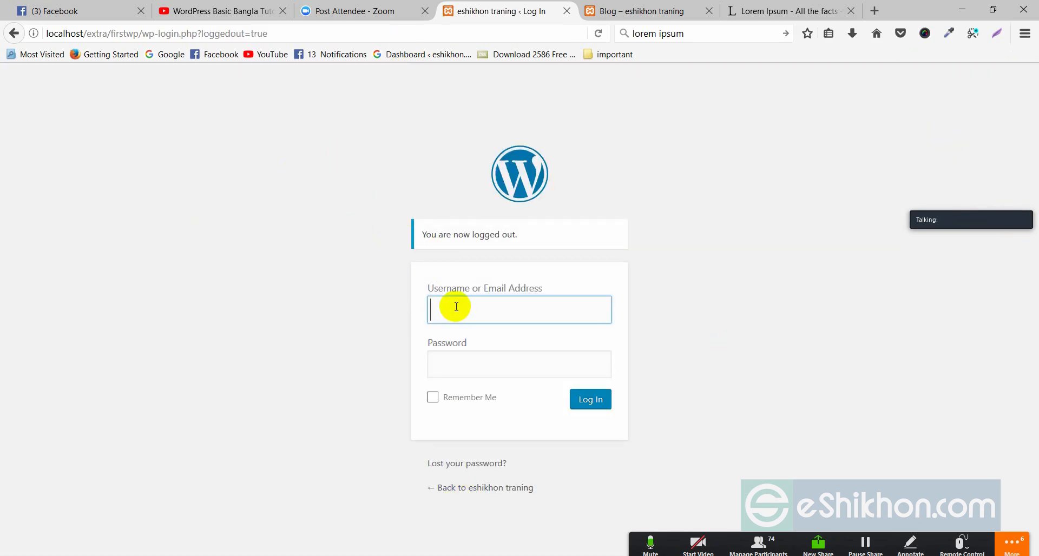
click(449, 304)
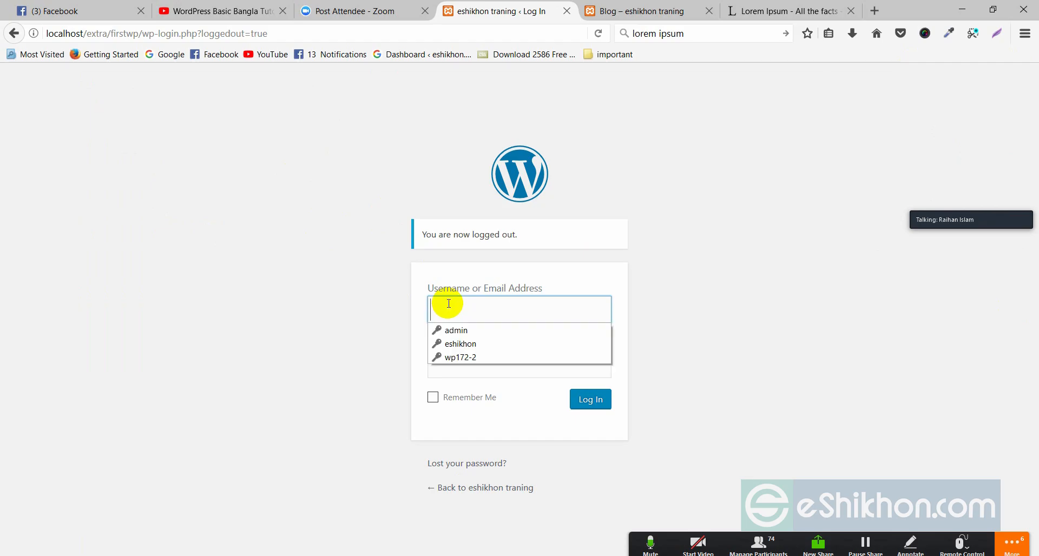
text(raihan)
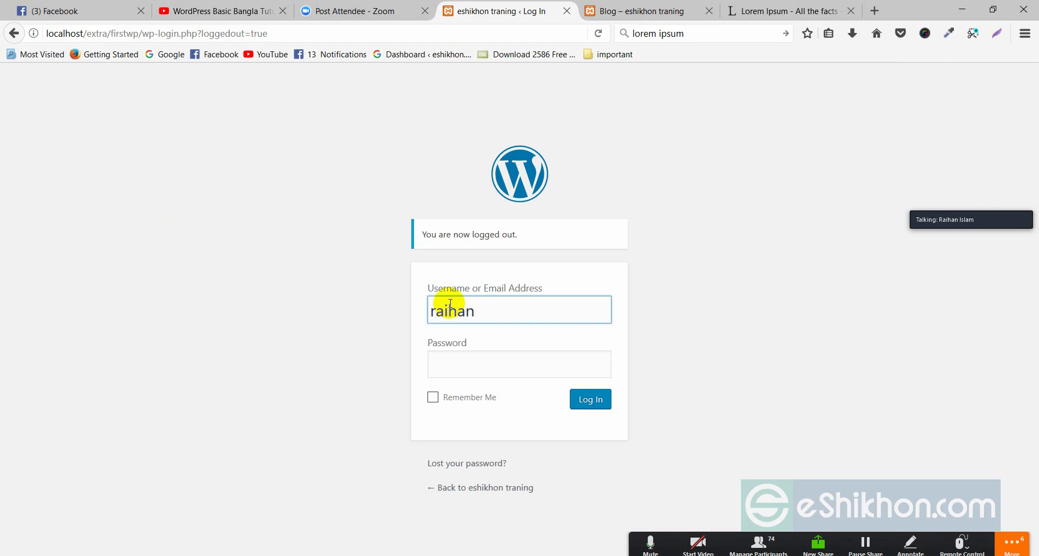
click(465, 357)
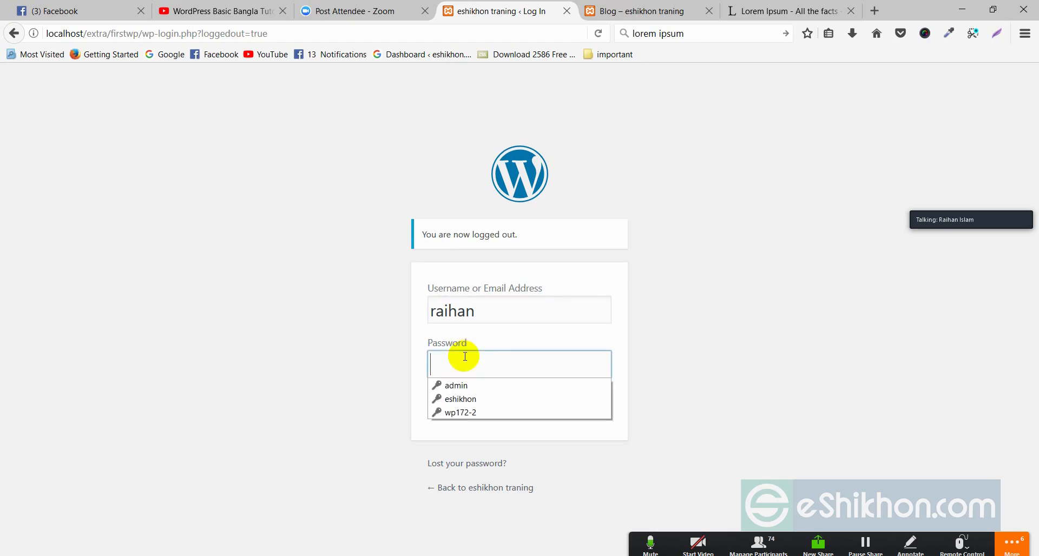
text(1)
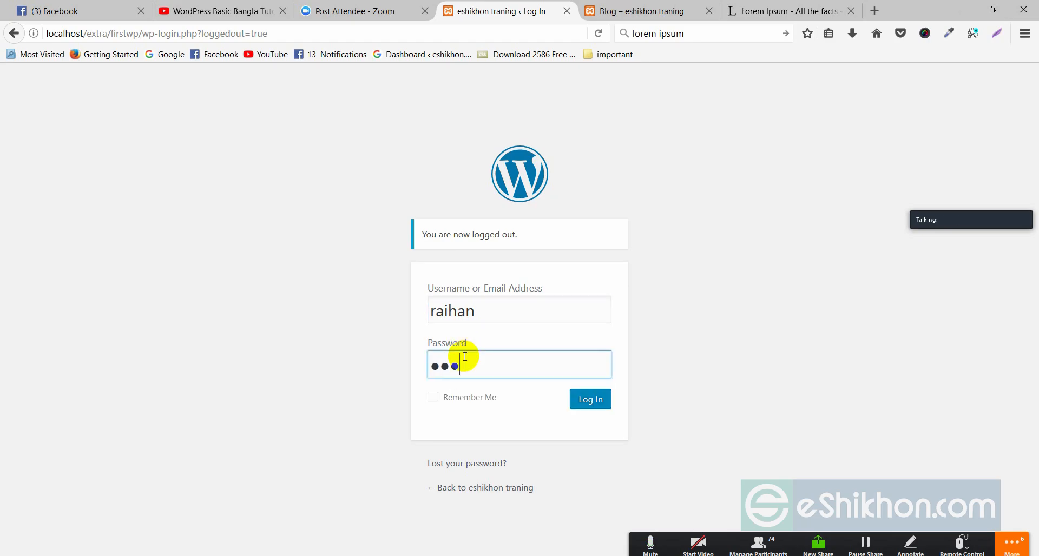
click(591, 403)
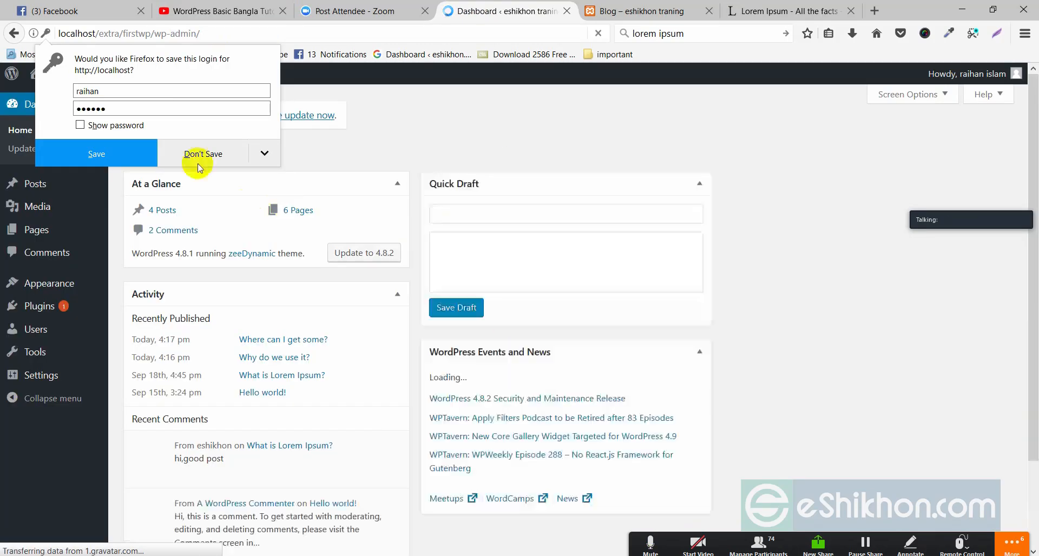
Decline the browser's save-login prompt and open Users > Your Profile
click(219, 154)
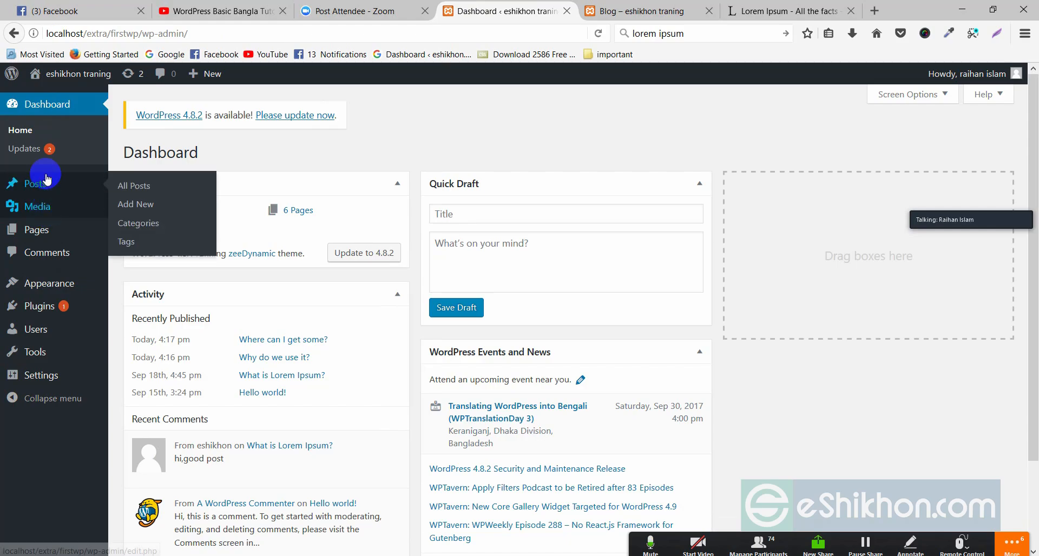
mouse_move(42, 227)
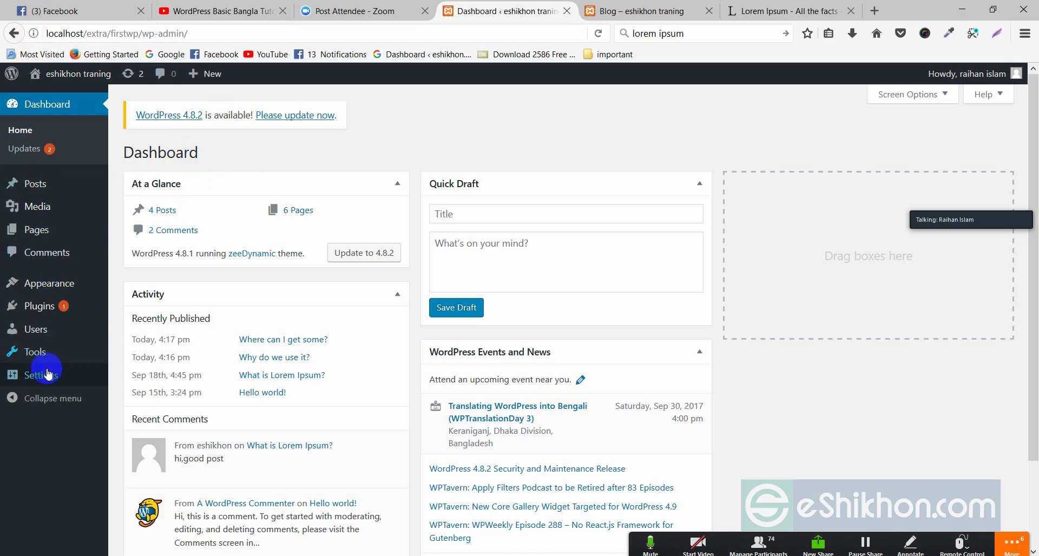
click(39, 332)
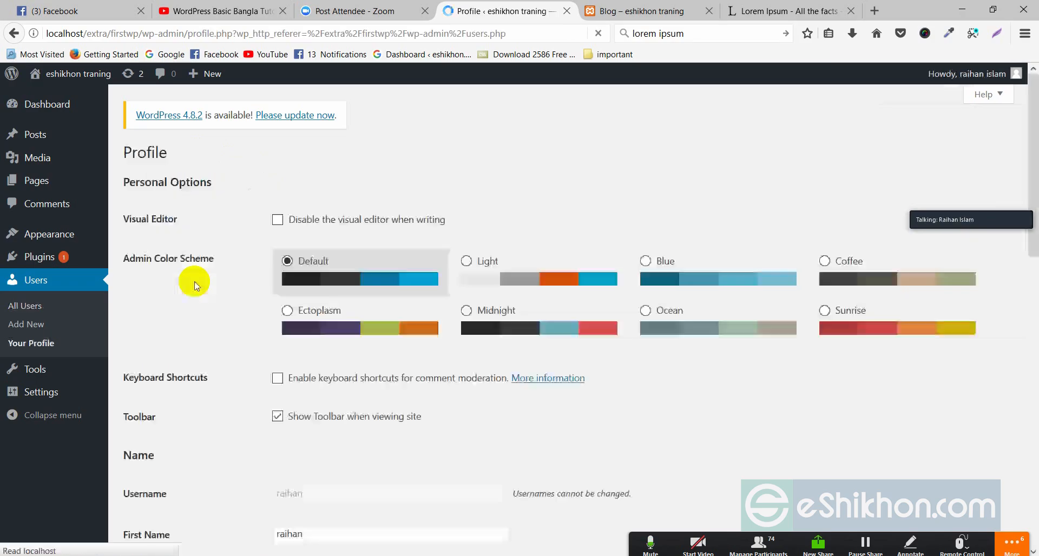
Preview the Blue, Light and Default admin colour schemes, then select Ectoplasm
click(698, 277)
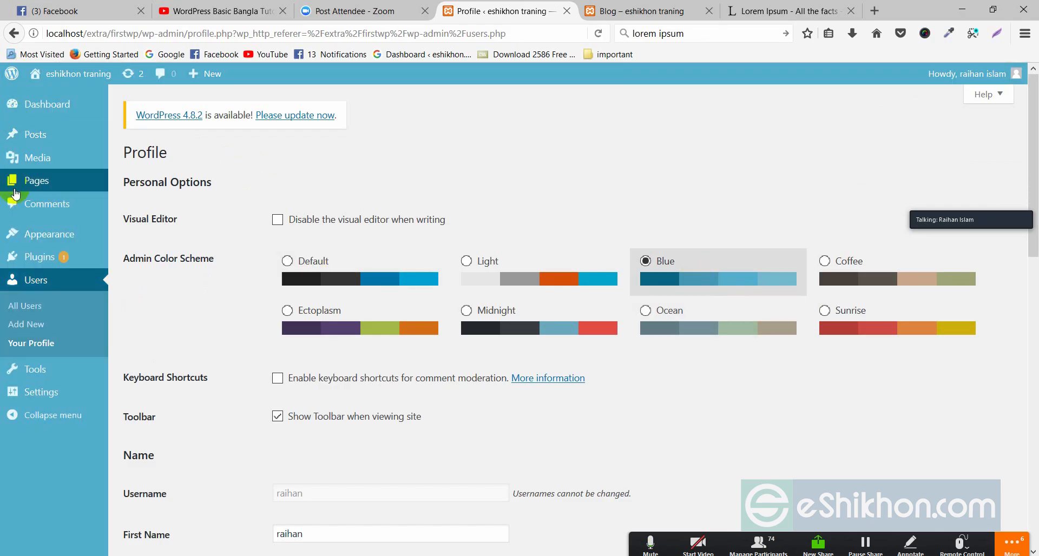
click(502, 263)
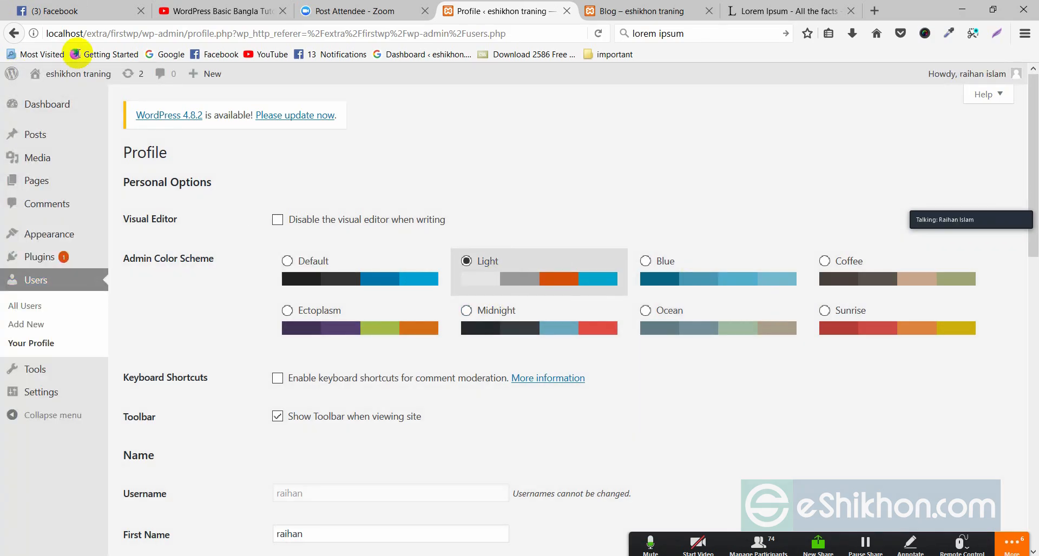
click(374, 273)
click(325, 323)
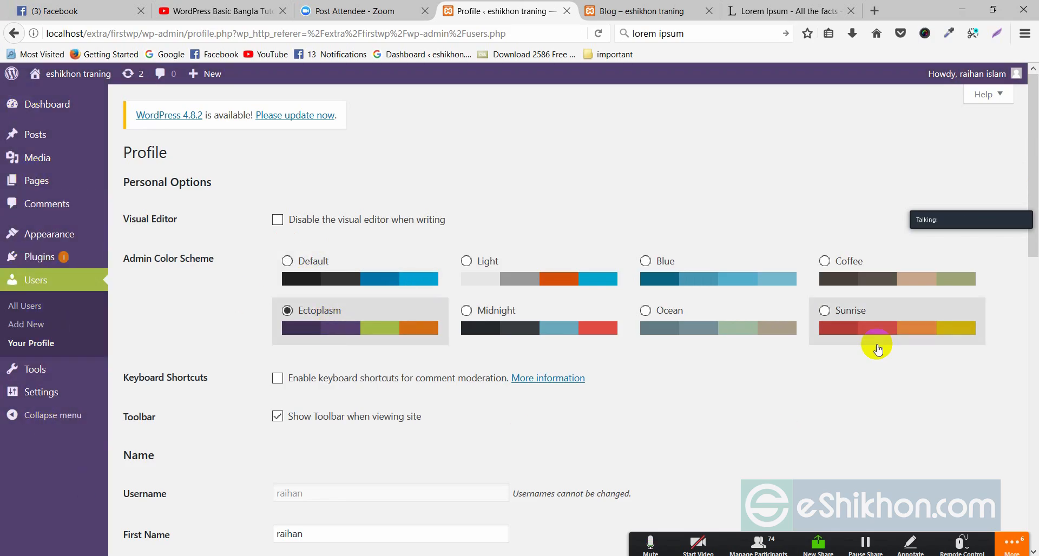
Save the profile so the Ectoplasm scheme sticks and the Profile updated notice appears
scroll(436, 440, down, 10)
scroll(318, 473, down, 4)
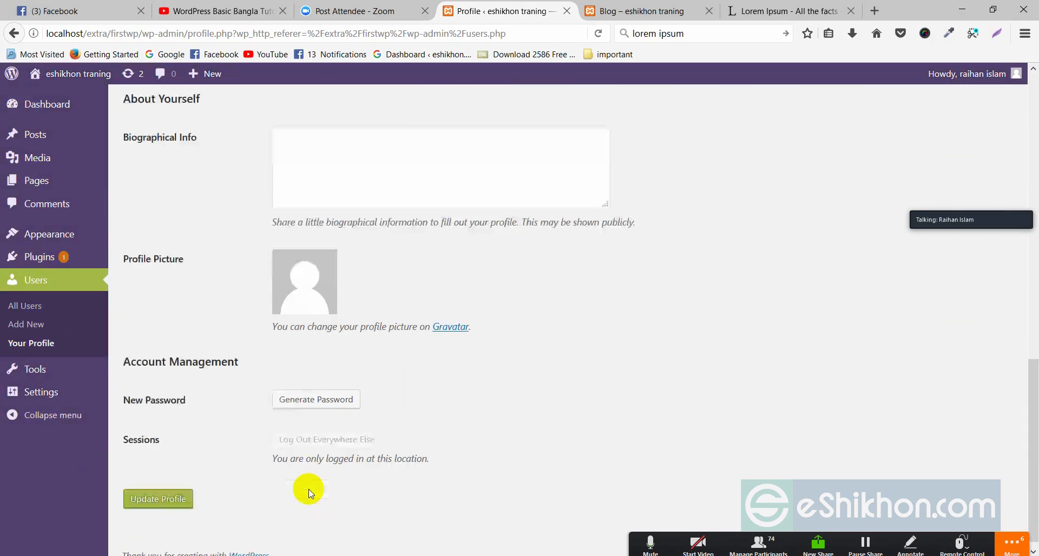
click(182, 489)
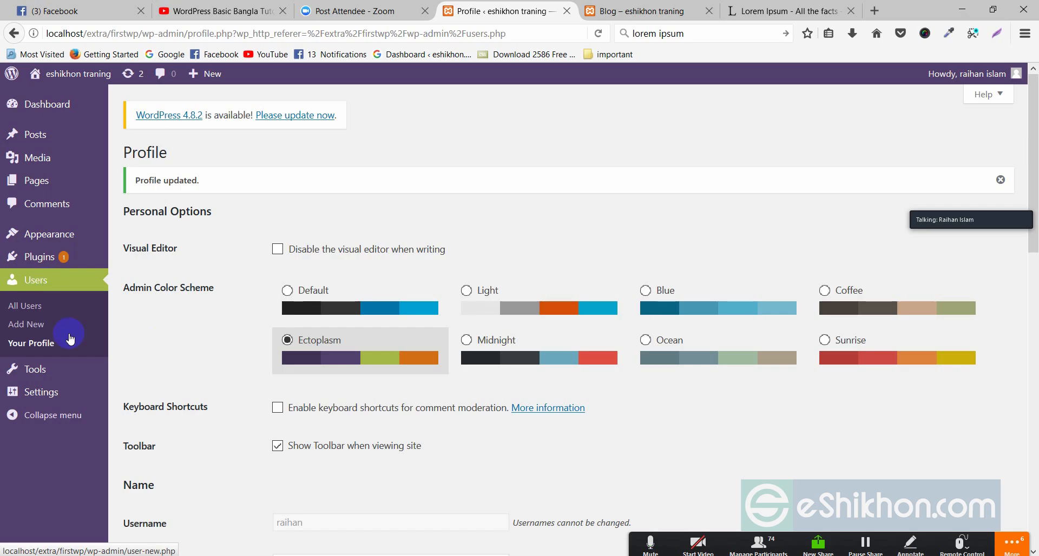
mouse_move(54, 391)
click(133, 394)
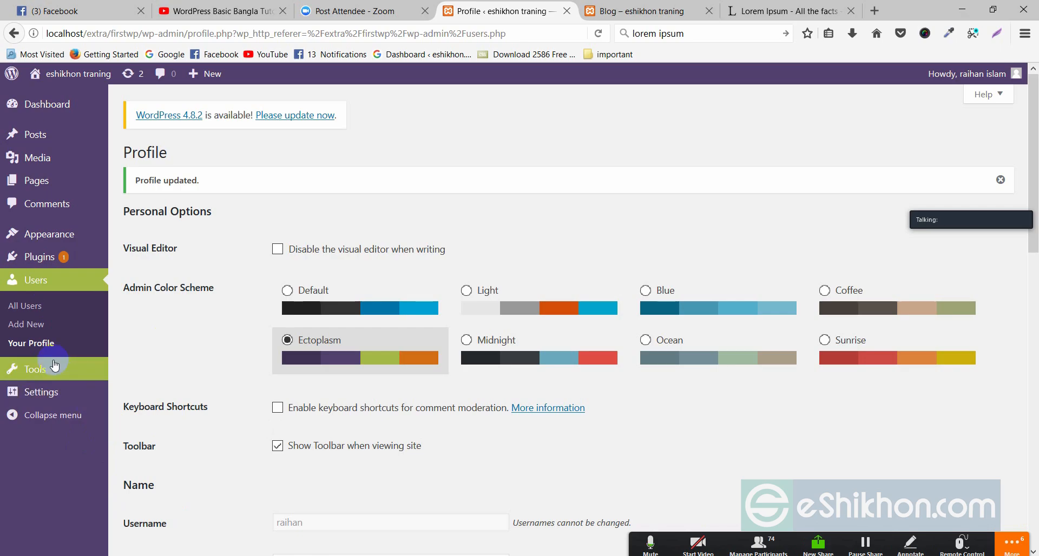
mouse_move(51, 369)
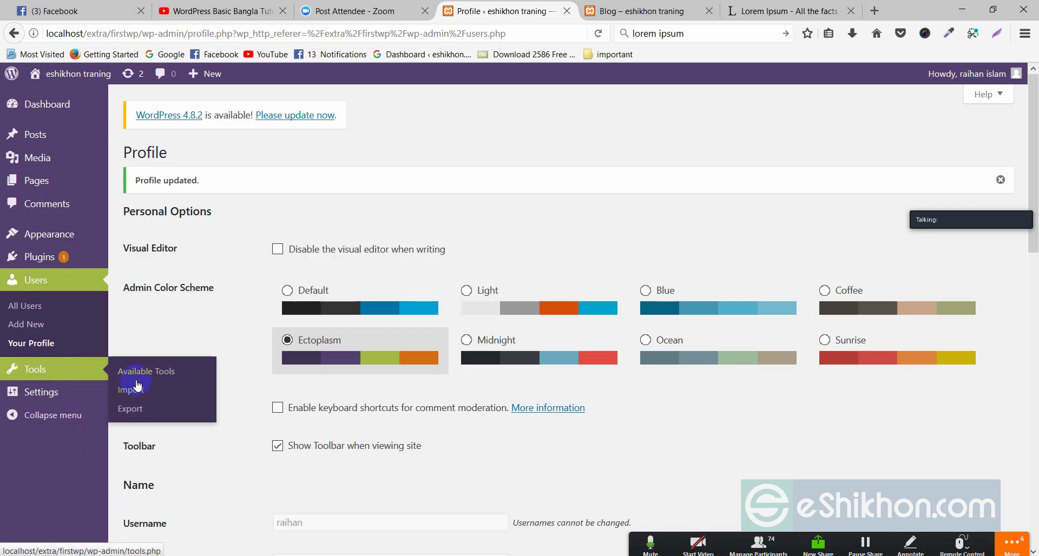